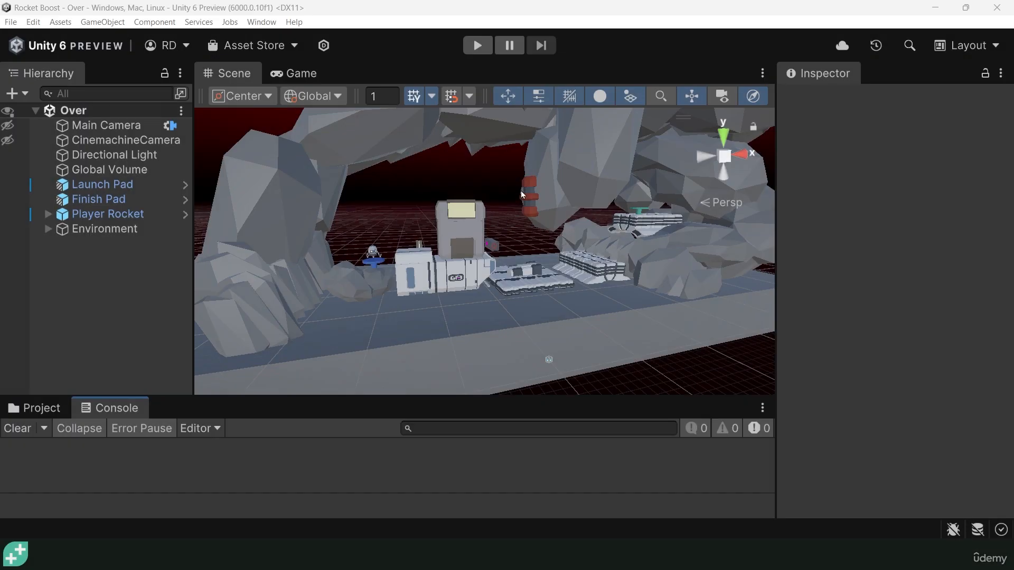
Play-test the level by flying the rocket off the launch pad, and stop play mode.
{"action": "left_click_drag", "start_coordinate": [478, 237], "coordinate": [566, 291], "text": "alt"}
{"action": "scroll", "coordinate": [566, 291], "scroll_direction": "up", "scroll_amount": 3}
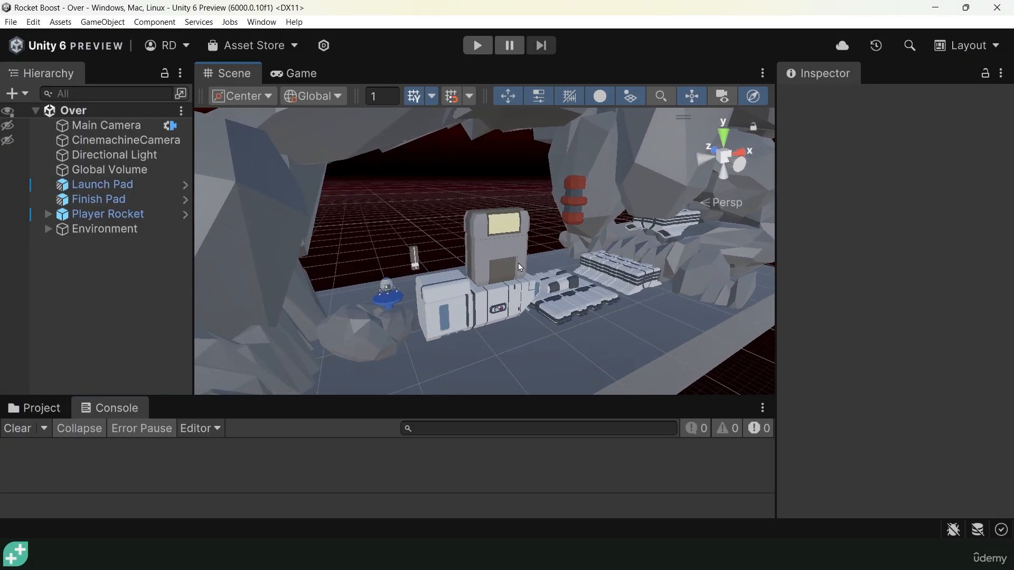
{"action": "scroll", "coordinate": [515, 264], "scroll_direction": "down", "scroll_amount": 3}
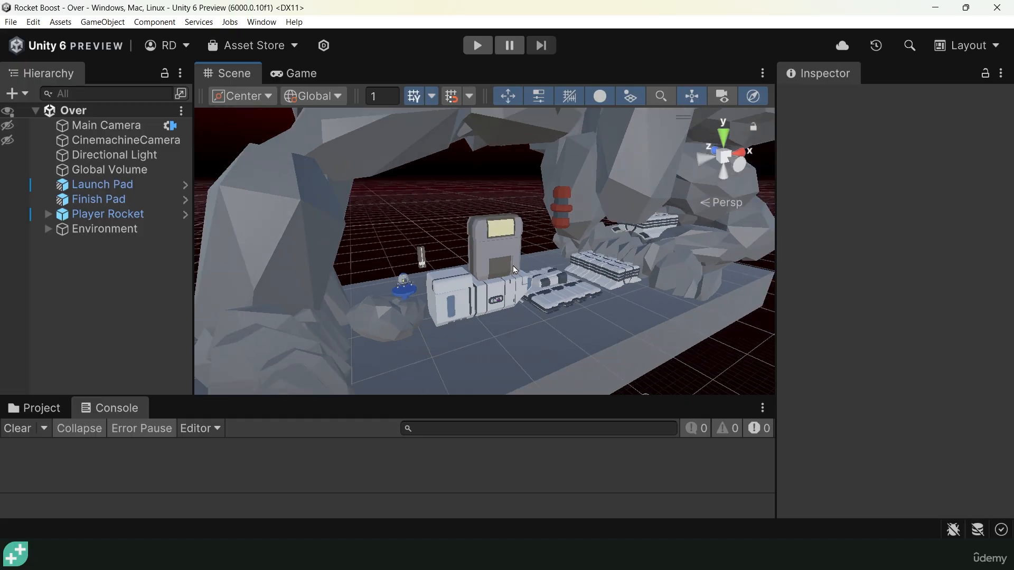
{"action": "left_click_drag", "start_coordinate": [512, 265], "coordinate": [427, 276], "text": "alt"}
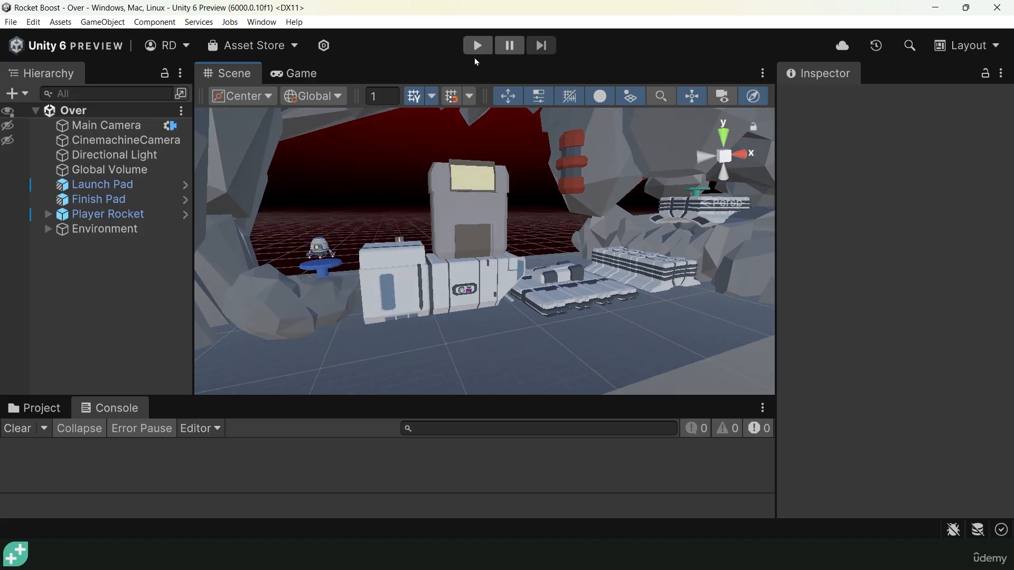
{"action": "left_click", "coordinate": [476, 48]}
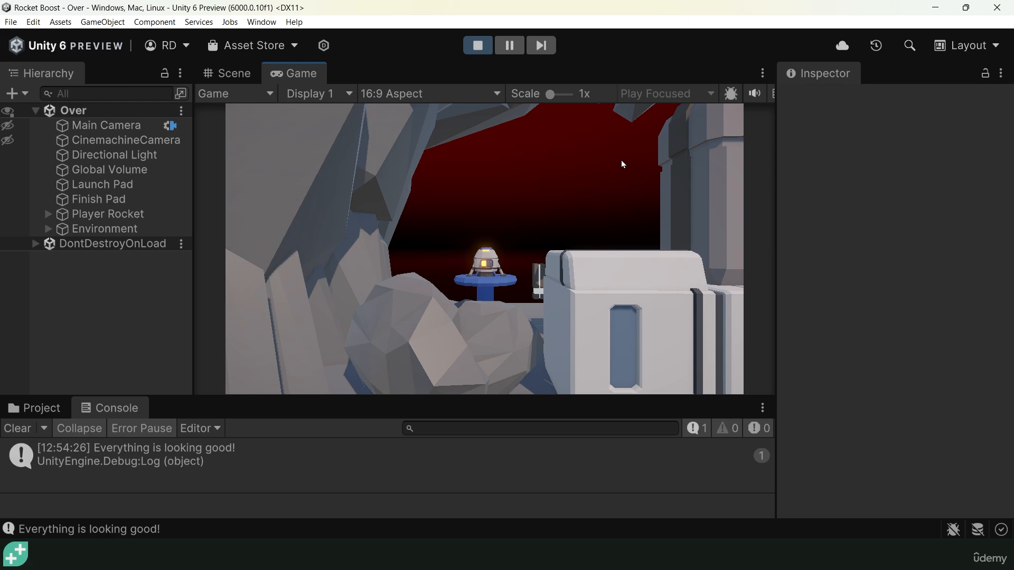
{"action": "key", "text": "space"}
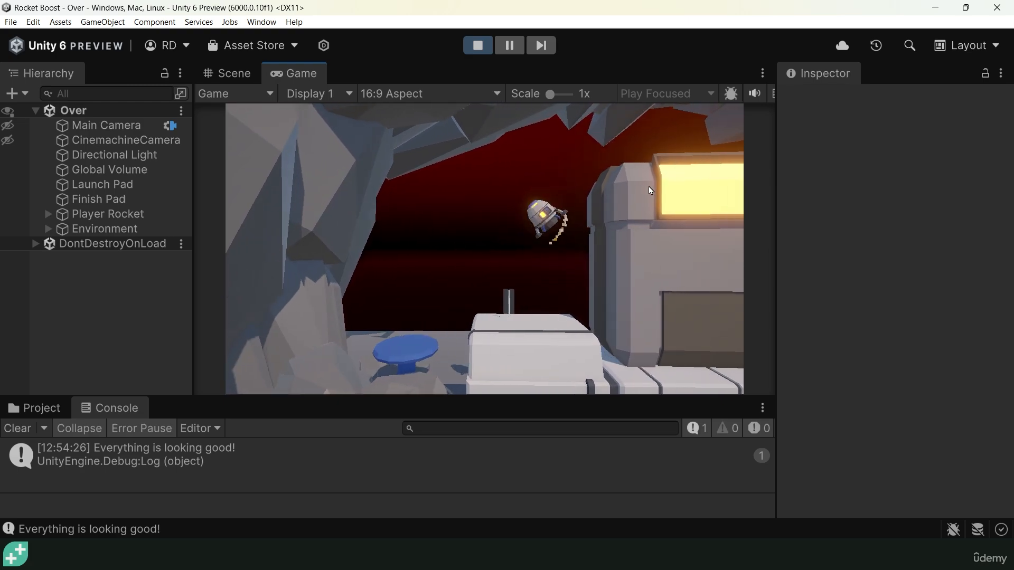
{"action": "key", "text": "space"}
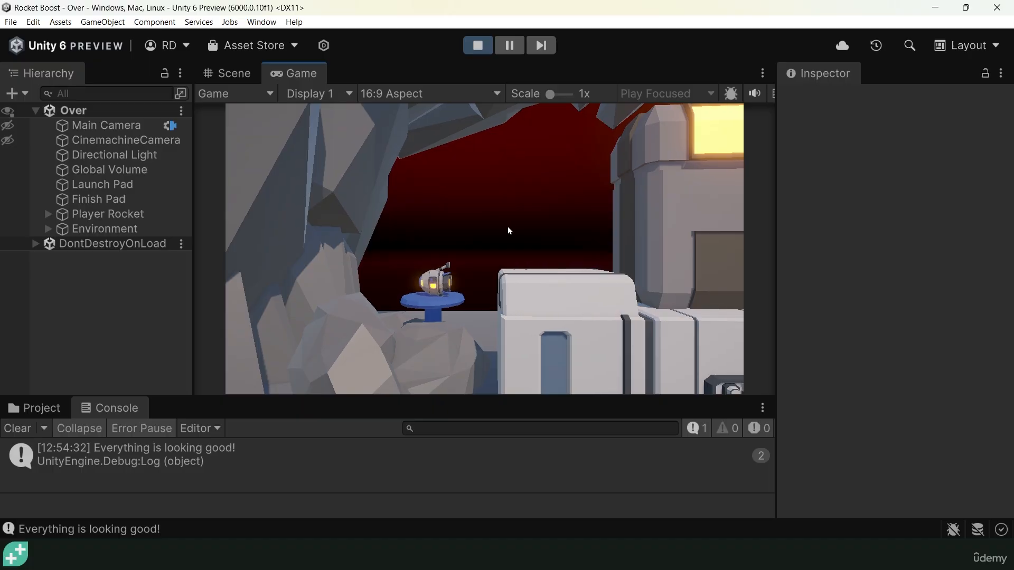
{"action": "left_click", "coordinate": [473, 40]}
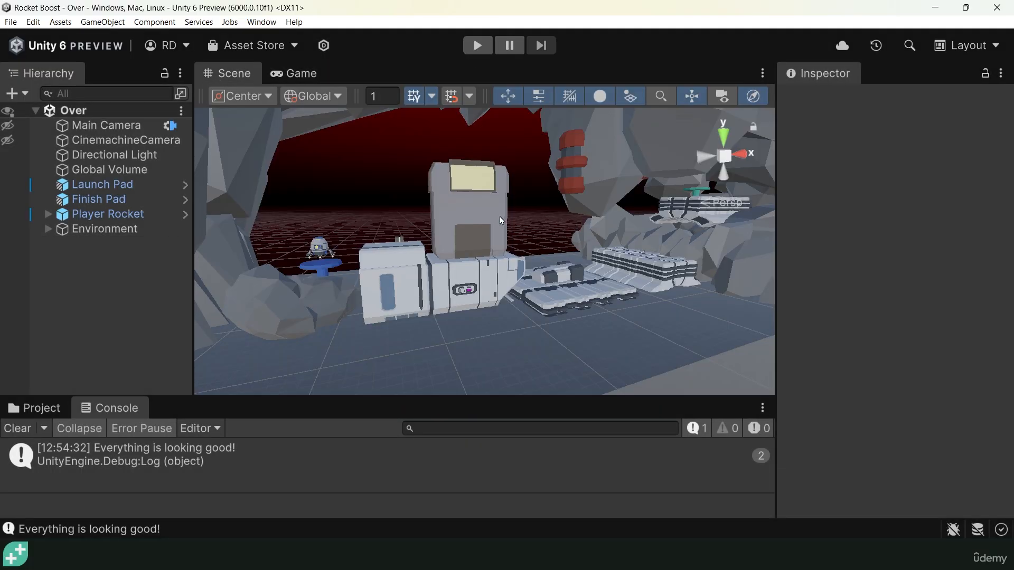
Examine the level from several angles, looking at the empty background behind the buildings and the cave opening.
{"action": "left_click_drag", "start_coordinate": [515, 277], "coordinate": [486, 236], "text": "alt"}
{"action": "left_click_drag", "start_coordinate": [391, 293], "coordinate": [582, 323], "text": "alt"}
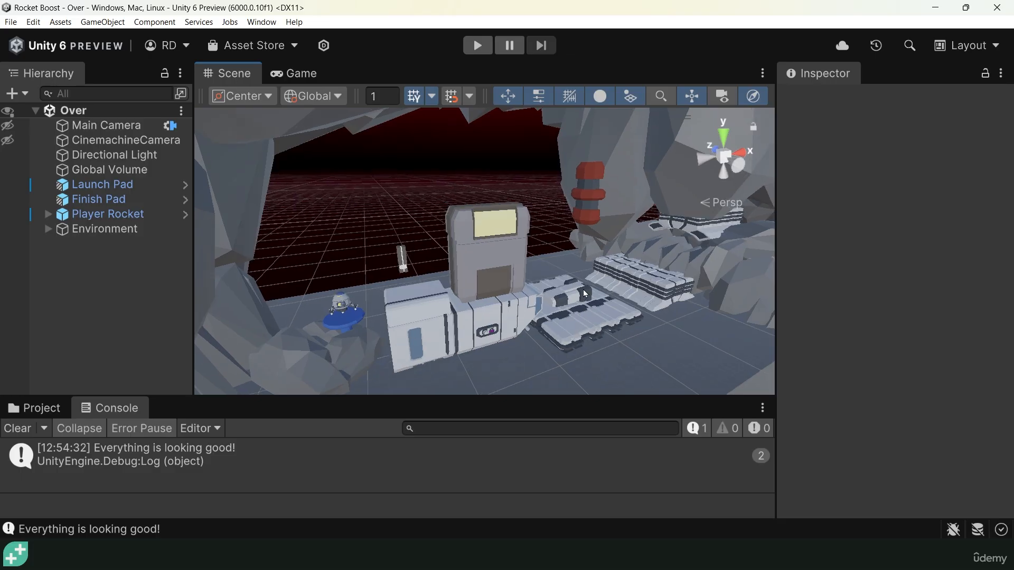
{"action": "left_click_drag", "start_coordinate": [370, 347], "coordinate": [515, 247], "text": "alt"}
{"action": "scroll", "coordinate": [510, 251], "scroll_direction": "down", "scroll_amount": 2}
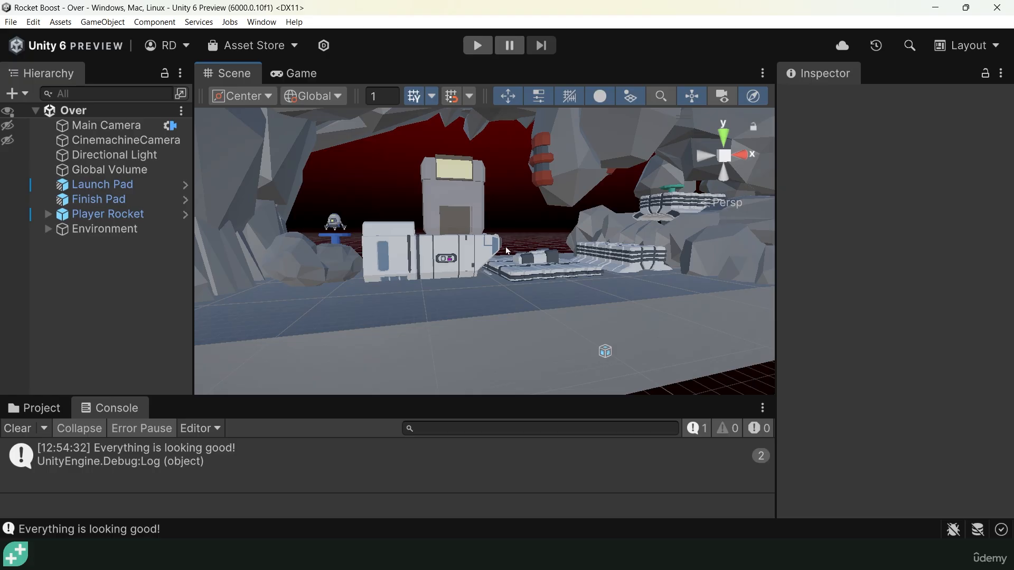
{"action": "scroll", "coordinate": [492, 255], "scroll_direction": "down", "scroll_amount": 1}
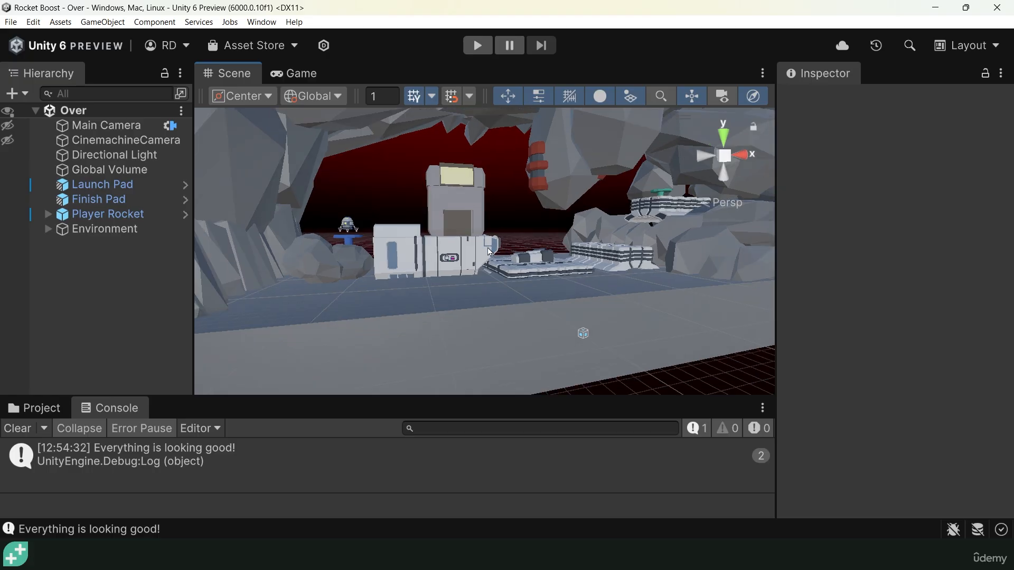
{"action": "left_click_drag", "start_coordinate": [454, 216], "coordinate": [409, 305], "text": "alt"}
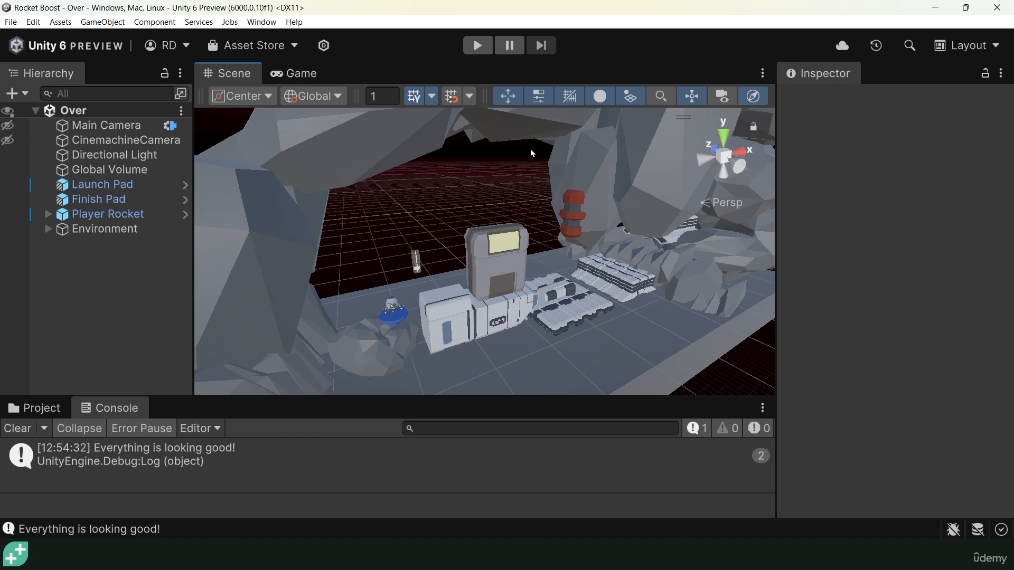
{"action": "left_click_drag", "start_coordinate": [493, 292], "coordinate": [409, 259], "text": "alt"}
{"action": "scroll", "coordinate": [440, 300], "scroll_direction": "down", "scroll_amount": 3}
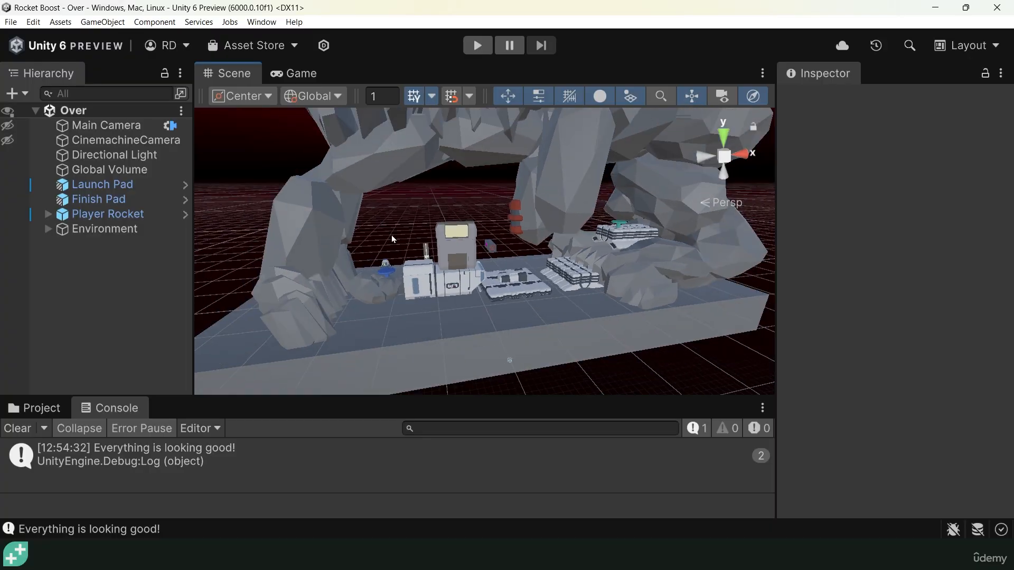
{"action": "left_click_drag", "start_coordinate": [419, 295], "coordinate": [423, 248], "text": "alt"}
{"action": "right_click_drag", "start_coordinate": [438, 252], "coordinate": [753, 286], "text": "alt"}
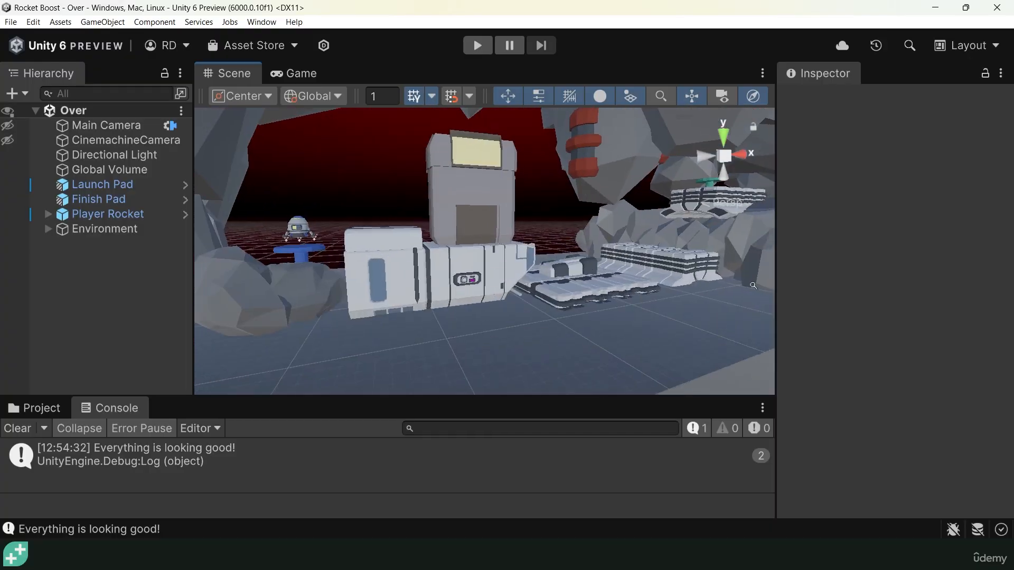
{"action": "left_click_drag", "start_coordinate": [348, 253], "coordinate": [536, 336], "text": "alt"}
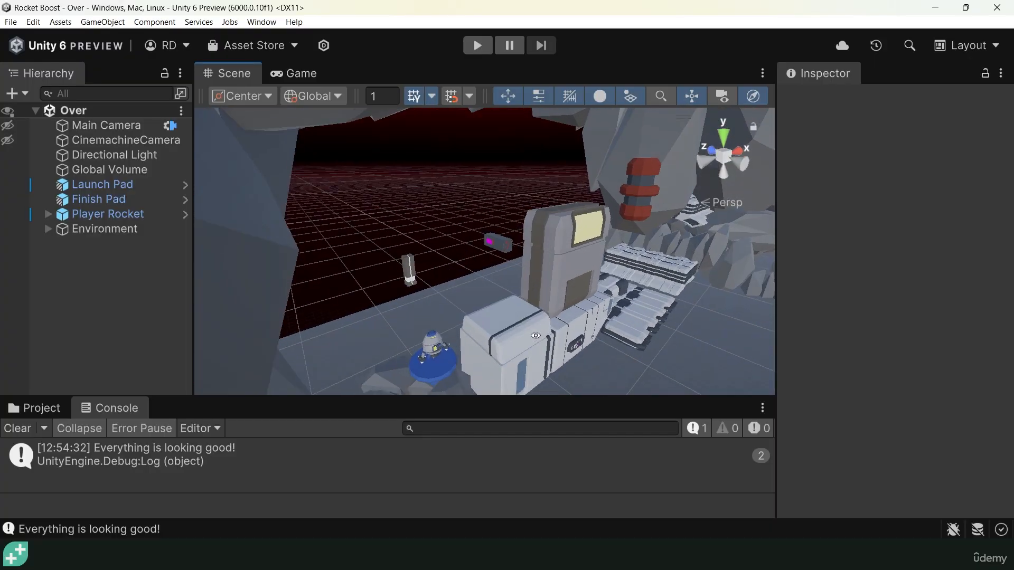
Move the Light_Glow_13 object along negative X, out of the cave and beyond the edge of the ground.
{"action": "left_click", "coordinate": [421, 274]}
{"action": "scroll", "coordinate": [445, 271], "scroll_direction": "down", "scroll_amount": 10}
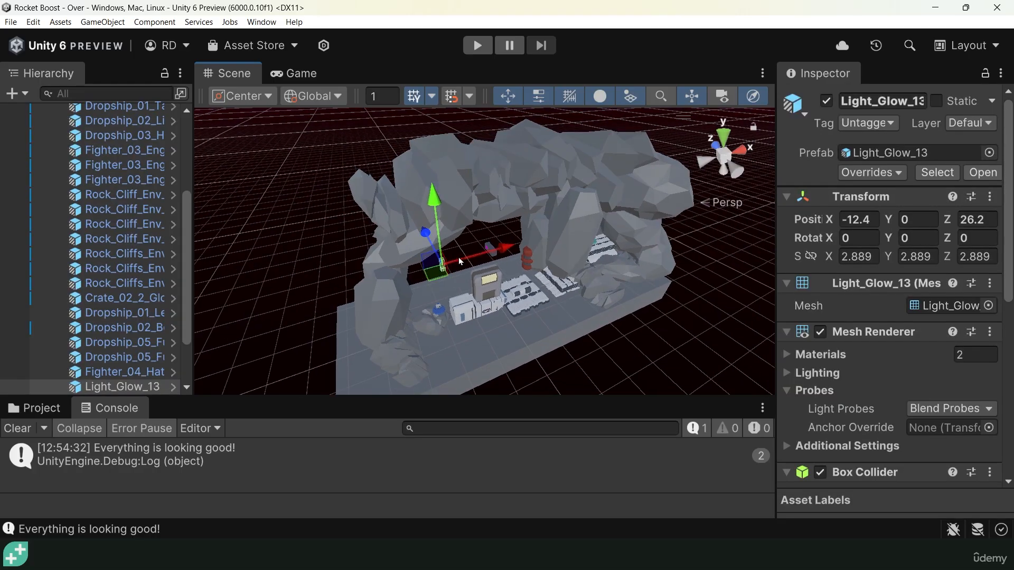
{"action": "left_click_drag", "start_coordinate": [448, 261], "coordinate": [350, 290]}
Move the Dropship_01_Left component behind the tall building along X to about -69.7, outside the level.
{"action": "left_click", "coordinate": [492, 252]}
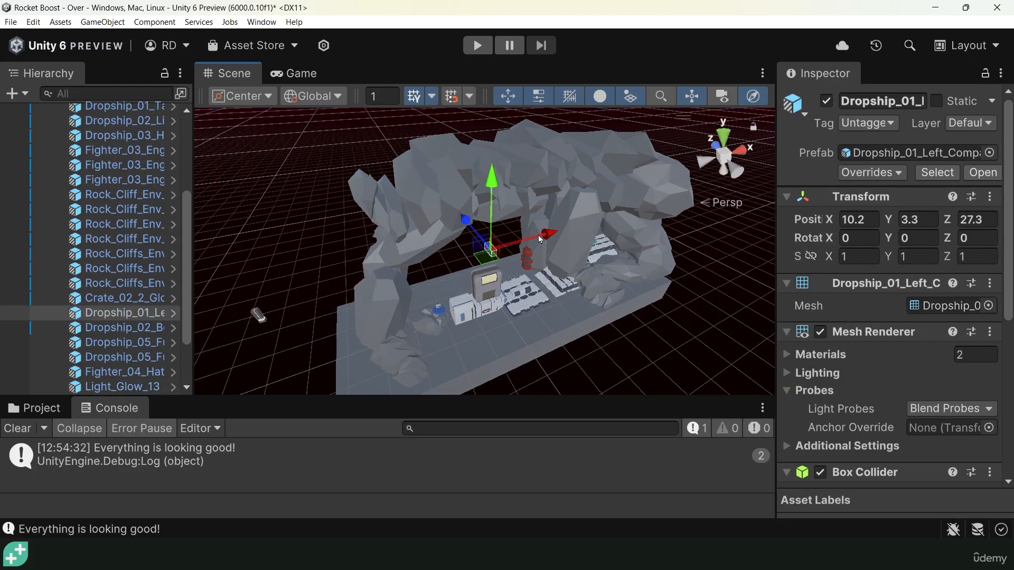
{"action": "left_click_drag", "start_coordinate": [542, 235], "coordinate": [362, 287]}
{"action": "left_click_drag", "start_coordinate": [485, 336], "coordinate": [379, 240], "text": "alt"}
{"action": "scroll", "coordinate": [381, 210], "scroll_direction": "up", "scroll_amount": 6}
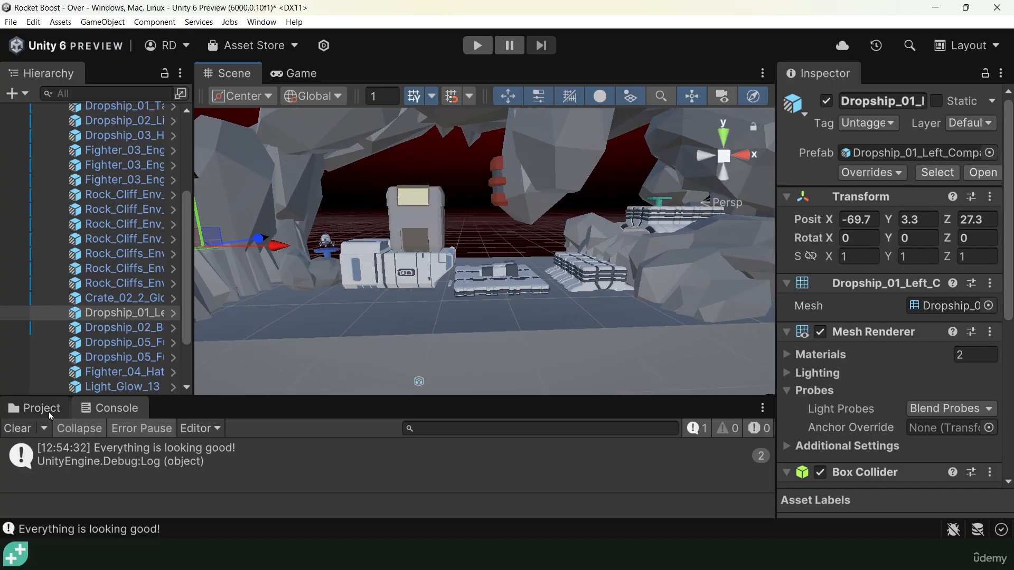
Open the GameDevTV Assets Models folder in an enlarged asset browser and select the Building_02 model.
{"action": "left_click", "coordinate": [48, 412]}
{"action": "left_click_drag", "start_coordinate": [274, 397], "coordinate": [279, 350]}
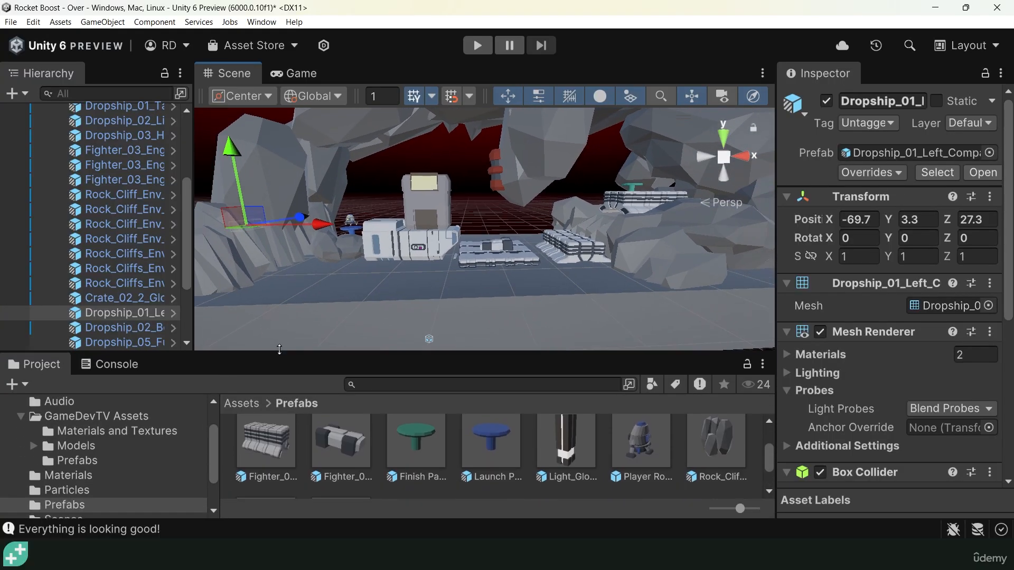
{"action": "left_click", "coordinate": [94, 430]}
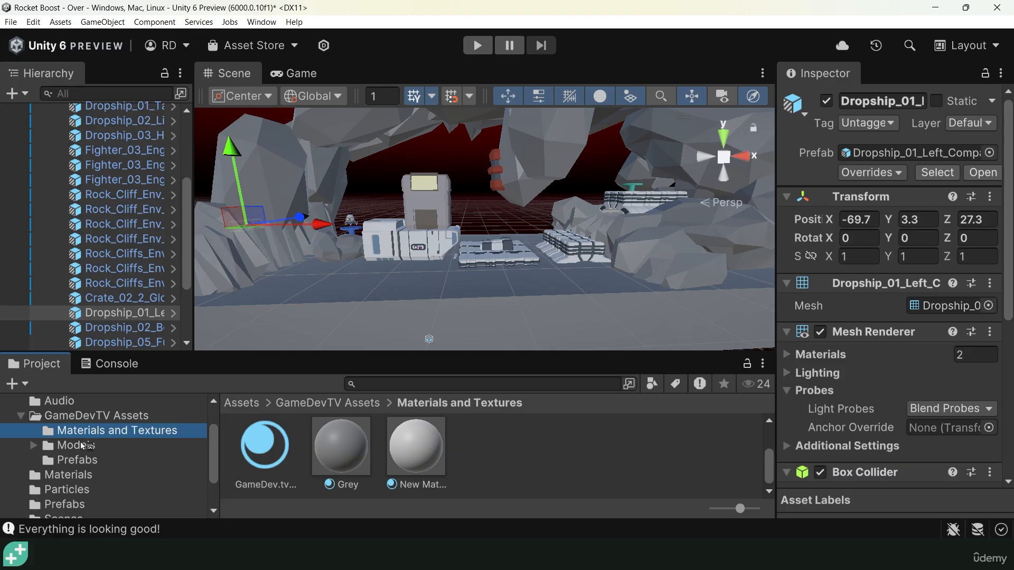
{"action": "left_click", "coordinate": [79, 445]}
{"action": "scroll", "coordinate": [476, 453], "scroll_direction": "down", "scroll_amount": 6}
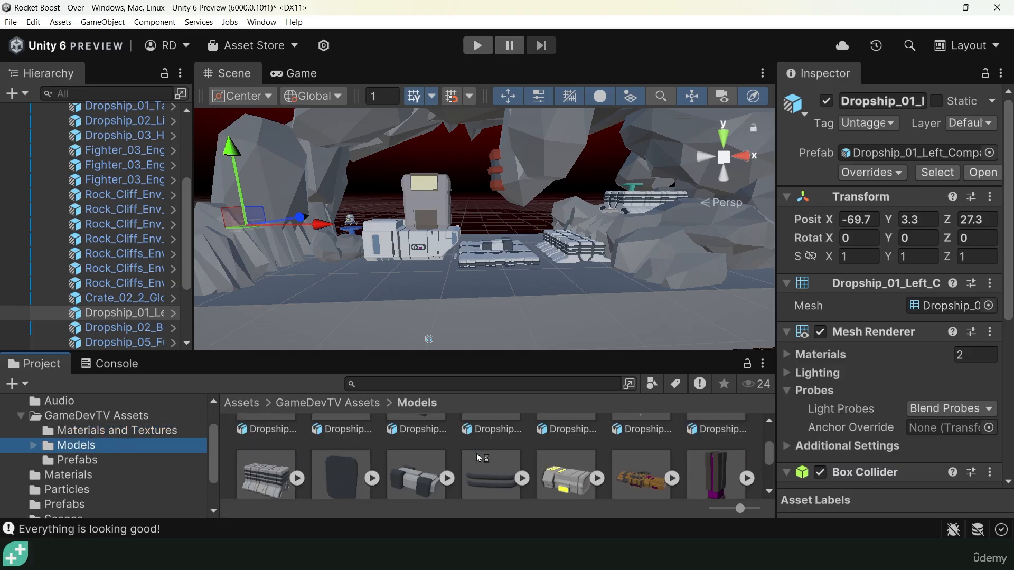
{"action": "scroll", "coordinate": [475, 454], "scroll_direction": "up", "scroll_amount": 4}
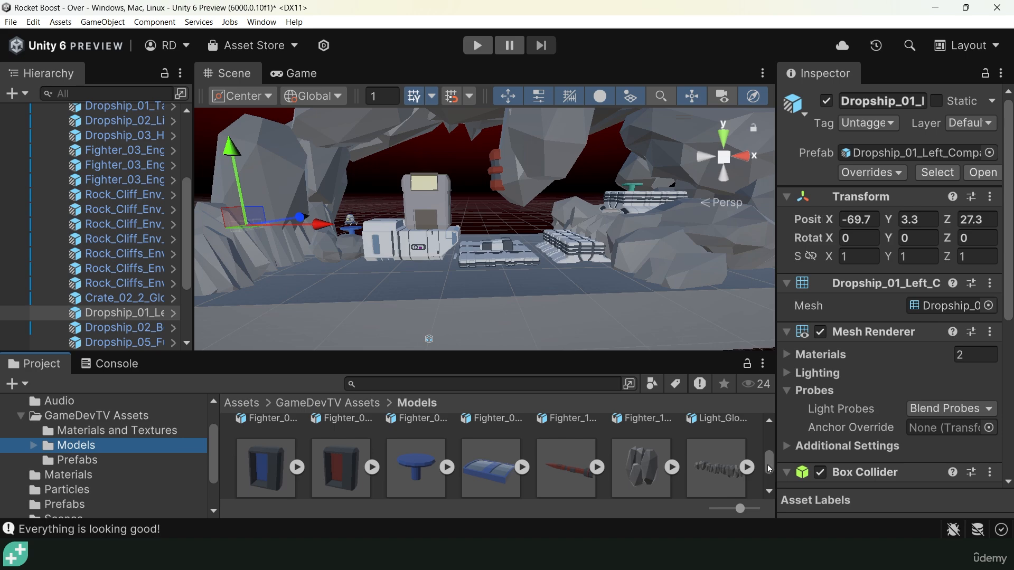
{"action": "left_click_drag", "start_coordinate": [768, 465], "coordinate": [775, 439]}
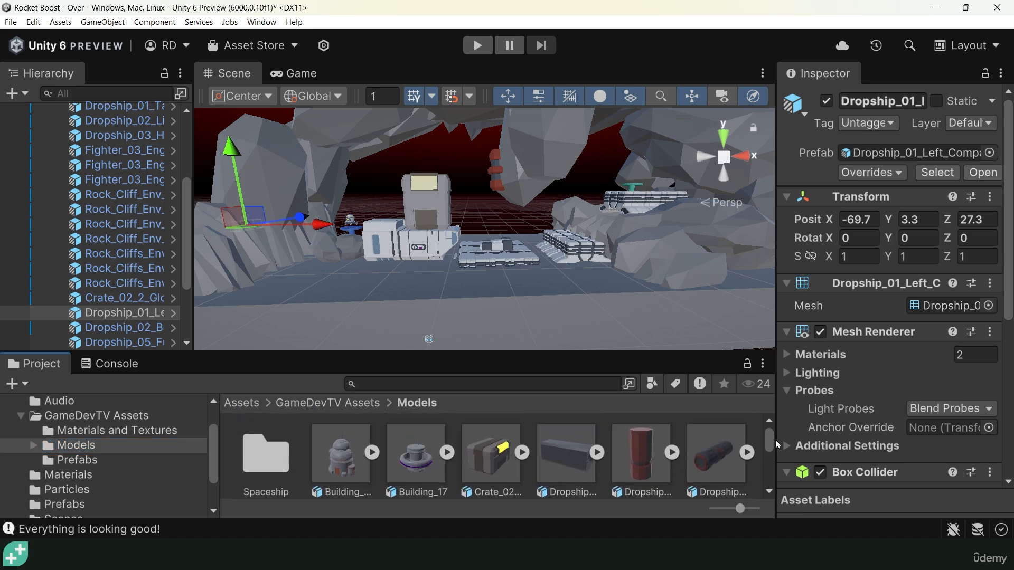
{"action": "left_click", "coordinate": [345, 460]}
{"action": "key", "text": "Right"}
{"action": "key", "text": "Left"}
{"action": "key", "text": "Right"}
{"action": "key", "text": "Left"}
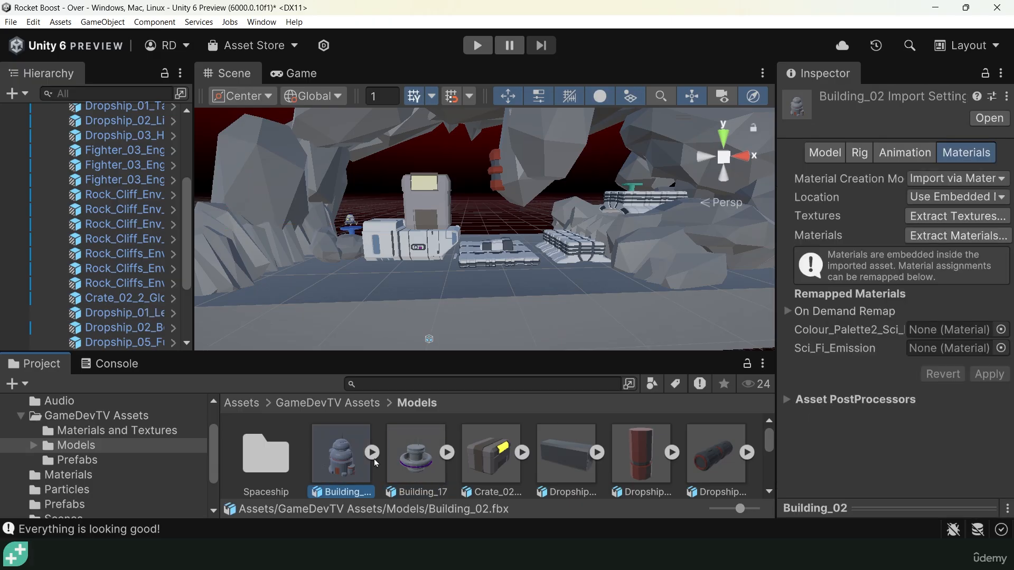
Scale the Ground cube along Z to about 104.57 to make the floor deeper.
{"action": "left_click_drag", "start_coordinate": [427, 224], "coordinate": [470, 260], "text": "alt"}
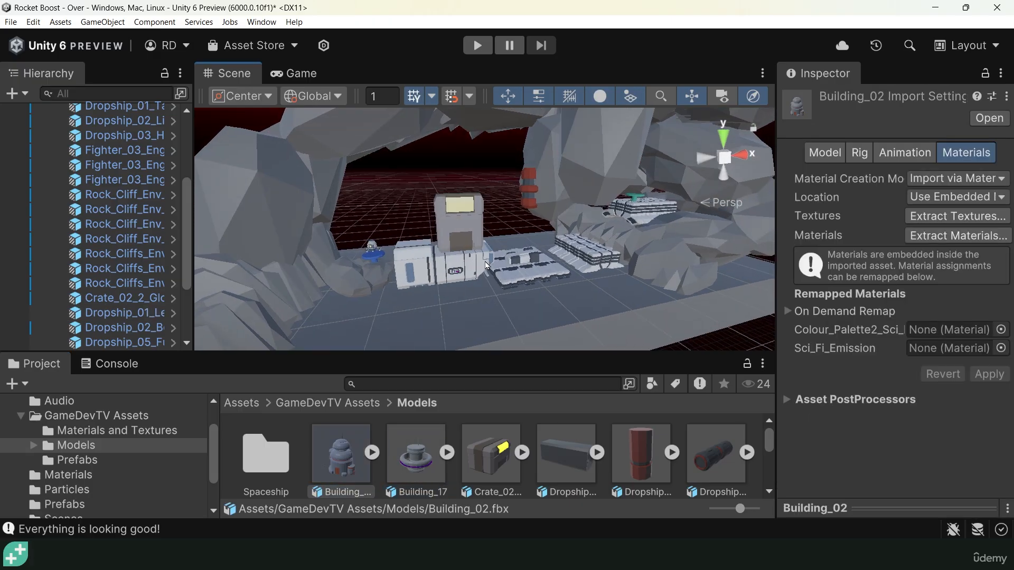
{"action": "scroll", "coordinate": [487, 266], "scroll_direction": "down", "scroll_amount": 3}
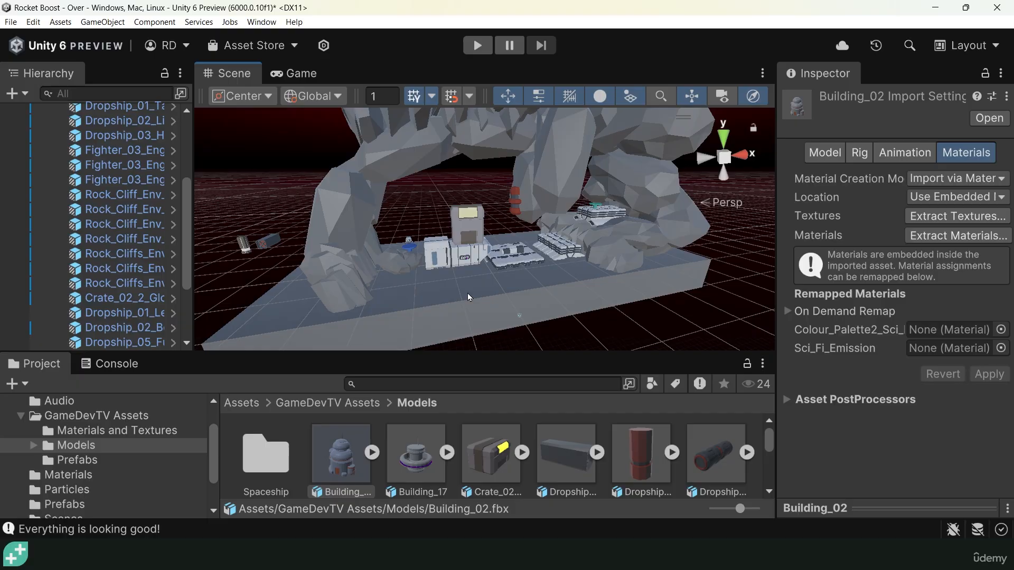
{"action": "left_click", "coordinate": [467, 294]}
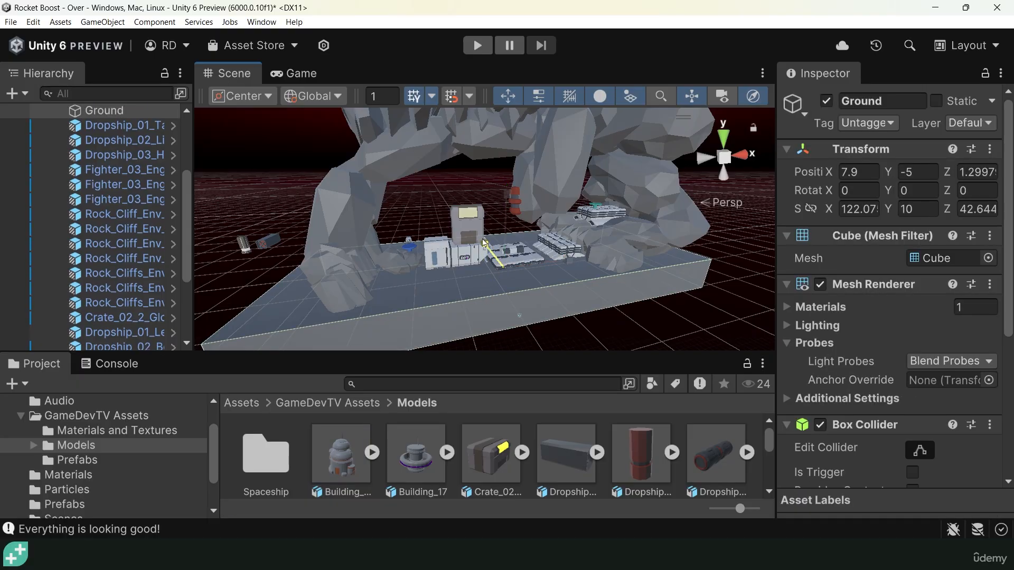
{"action": "left_click_drag", "start_coordinate": [484, 243], "coordinate": [454, 204]}
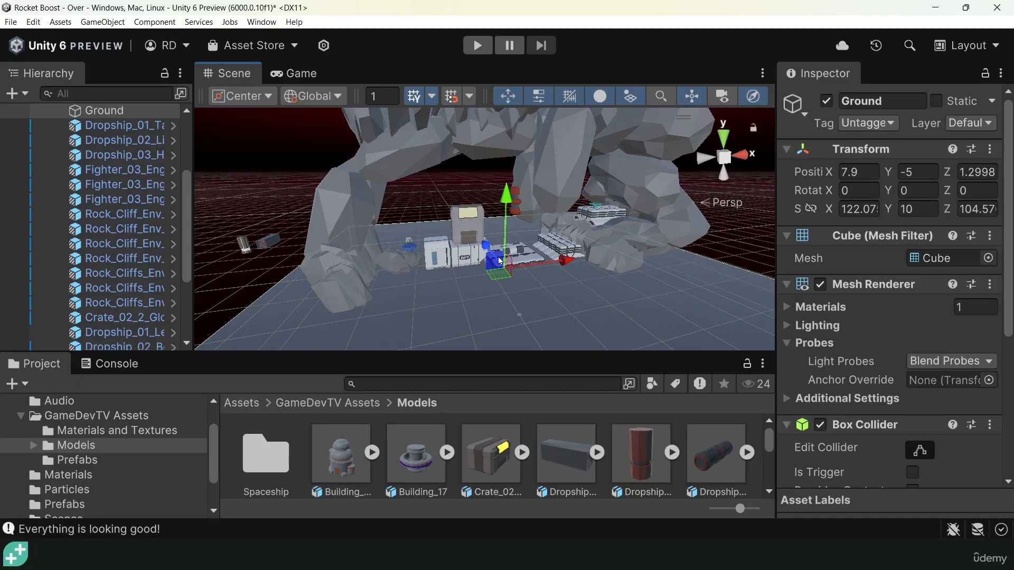
Move the Ground cube back along Z to 24.9 so it extends behind the cave.
{"action": "mouse_move", "coordinate": [482, 237]}
{"action": "left_mouse_down"}
{"action": "mouse_move", "coordinate": [468, 213]}
{"action": "mouse_move", "coordinate": [473, 223]}
{"action": "left_mouse_up"}
{"action": "left_click_drag", "start_coordinate": [474, 259], "coordinate": [373, 227], "text": "alt"}
{"action": "left_click_drag", "start_coordinate": [371, 264], "coordinate": [410, 300], "text": "alt"}
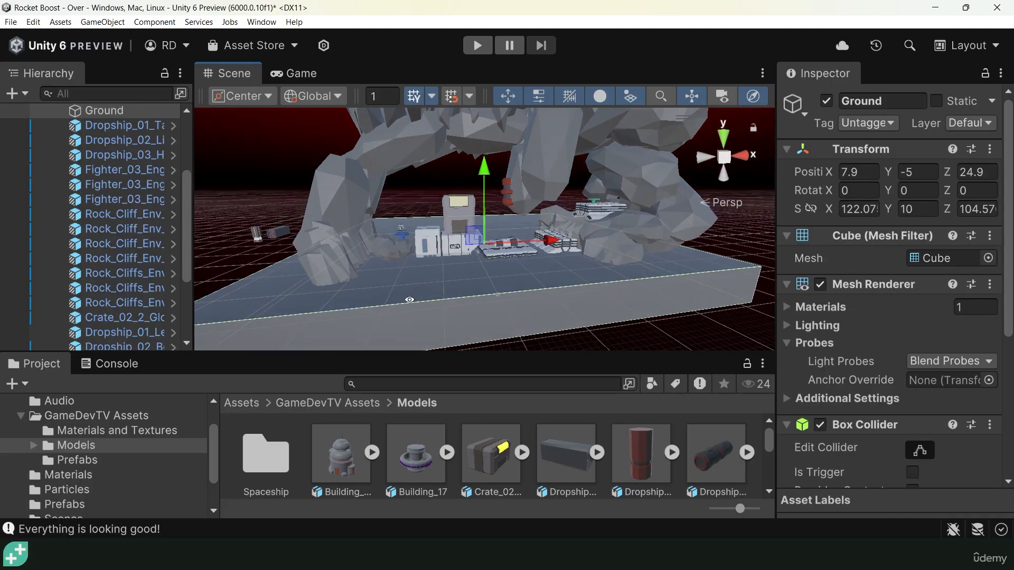
{"action": "scroll", "coordinate": [411, 295], "scroll_direction": "up", "scroll_amount": 4}
{"action": "scroll", "coordinate": [412, 294], "scroll_direction": "down", "scroll_amount": 1}
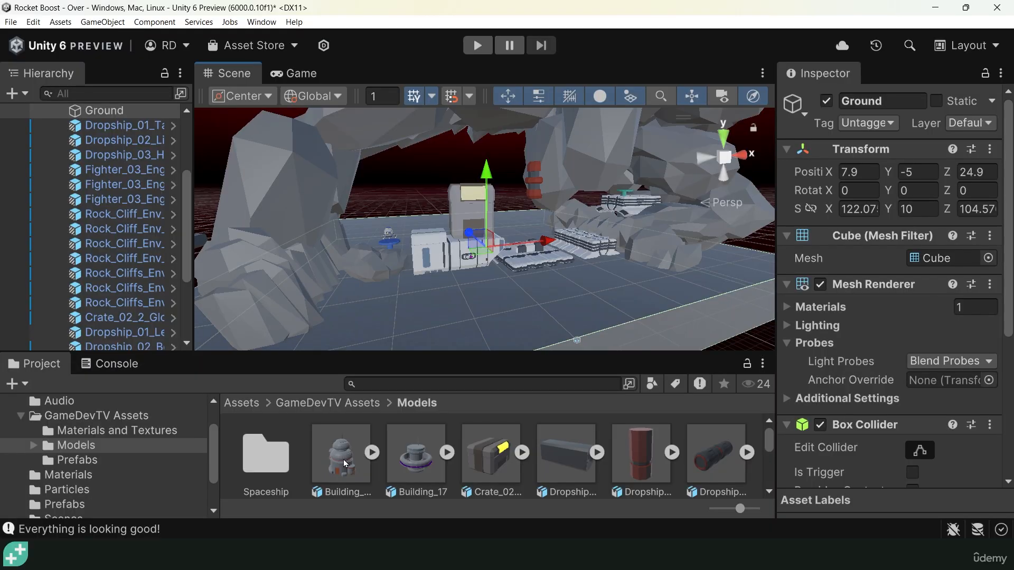
{"action": "scroll", "coordinate": [50, 203], "scroll_direction": "up", "scroll_amount": 4}
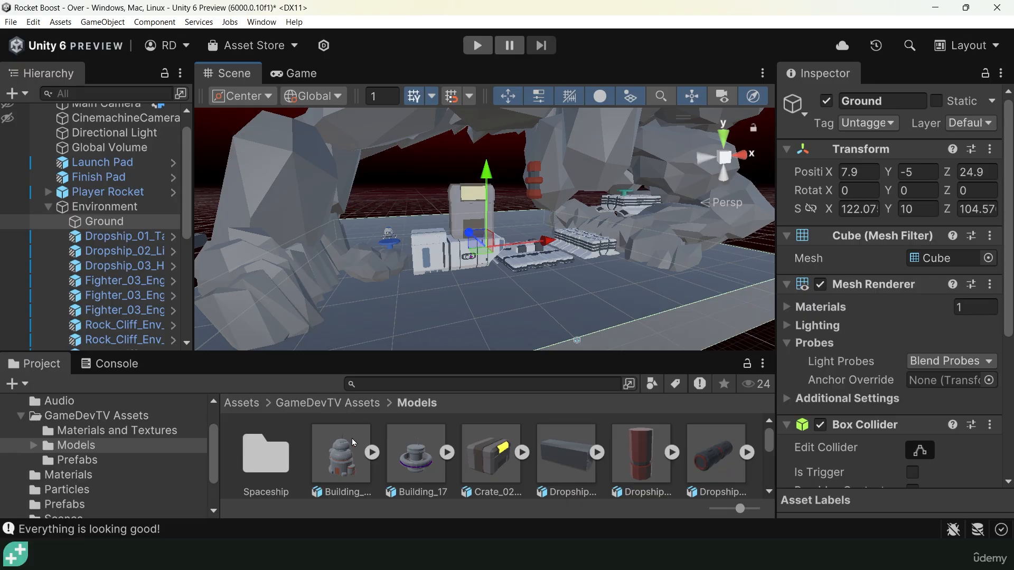
Place Building_02 behind the launch pad at about (-20.36, -1.3, 51.4), rotated about -126.4 degrees in Y and scaled uniformly to about 2.389.
{"action": "left_click_drag", "start_coordinate": [340, 461], "coordinate": [323, 294]}
{"action": "key", "text": "e"}
{"action": "key", "text": "w"}
{"action": "left_click_drag", "start_coordinate": [323, 294], "coordinate": [348, 122], "text": "alt"}
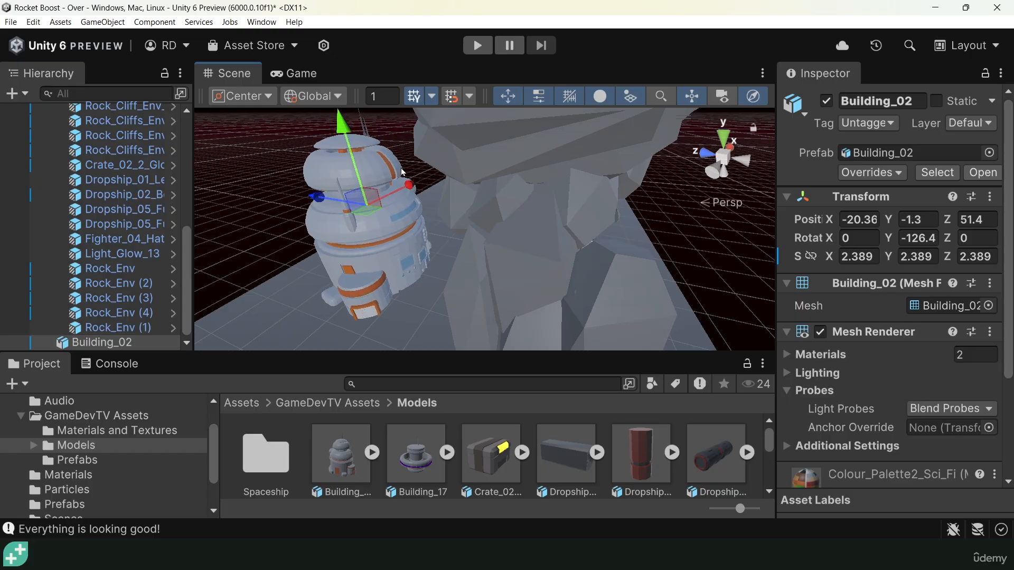
{"action": "left_click_drag", "start_coordinate": [401, 172], "coordinate": [392, 217], "text": "alt"}
{"action": "scroll", "coordinate": [361, 224], "scroll_direction": "up", "scroll_amount": 4}
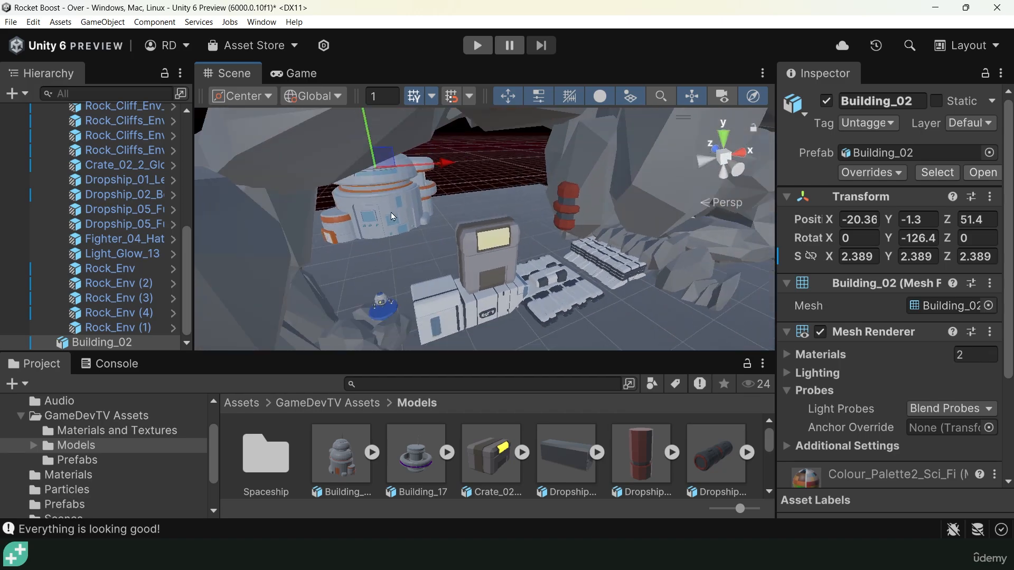
Duplicate Building_02 and move the copy along X to 35.6.
{"action": "left_click_drag", "start_coordinate": [258, 219], "coordinate": [723, 259], "text": "alt"}
{"action": "scroll", "coordinate": [530, 296], "scroll_direction": "down", "scroll_amount": 10}
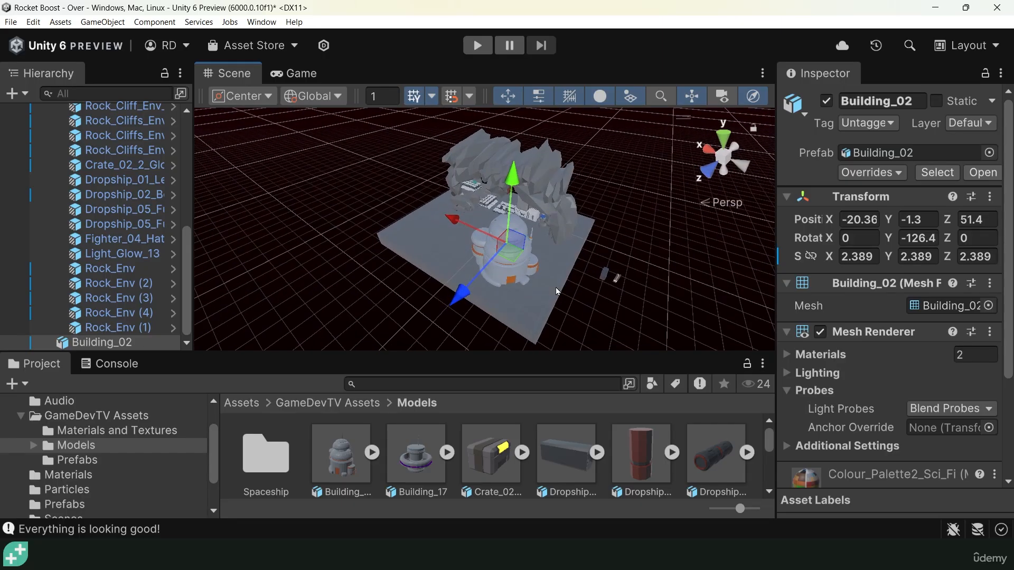
{"action": "key", "text": "ctrl+d"}
{"action": "left_click_drag", "start_coordinate": [453, 219], "coordinate": [384, 201]}
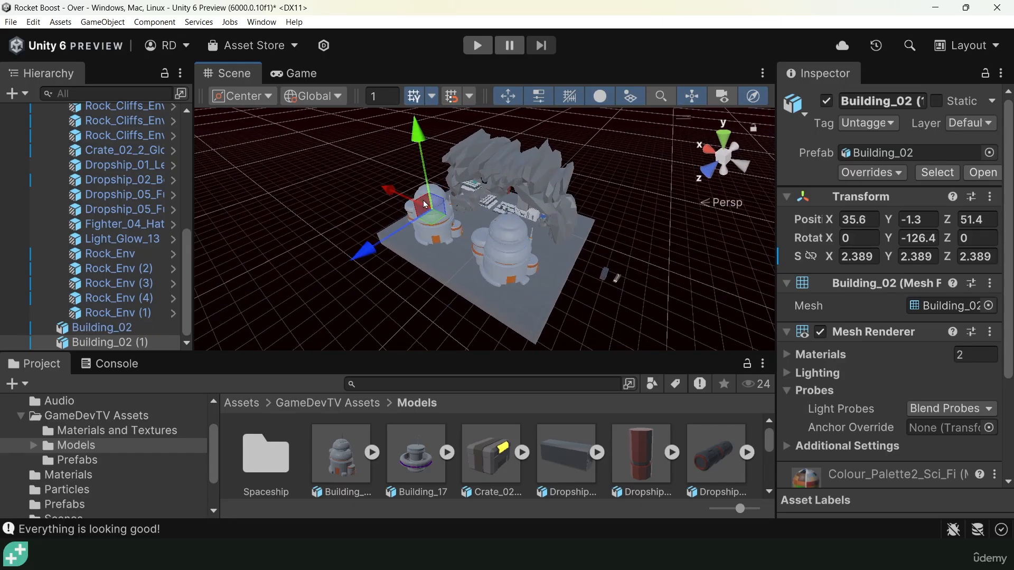
Scale the duplicated Building_02 to about 2.229 in X and 1.511 in Y, and set it on the ground at Y 0.4.
{"action": "key", "text": "r"}
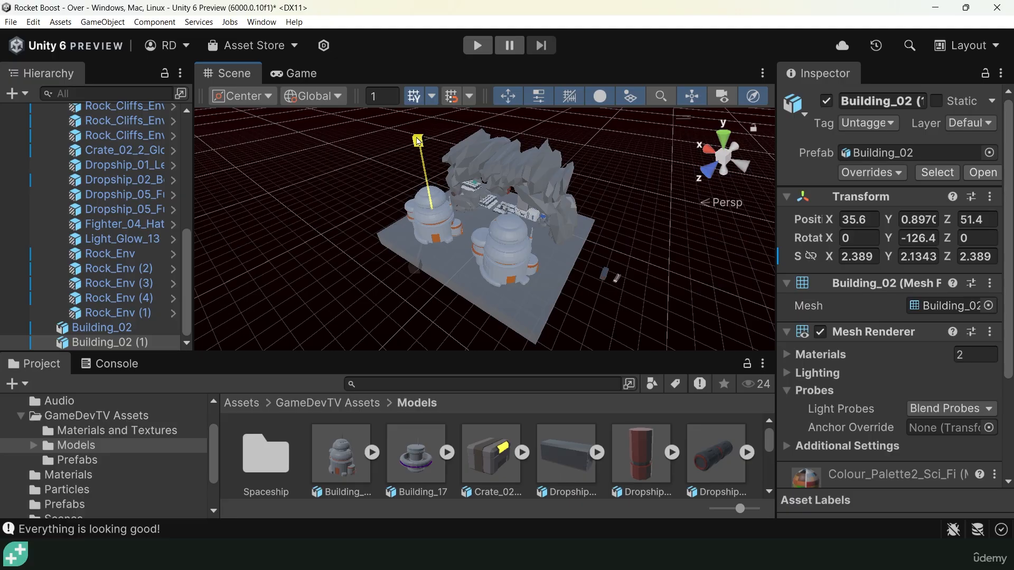
{"action": "left_click_drag", "start_coordinate": [432, 160], "coordinate": [621, 262], "text": "alt"}
{"action": "right_click_drag", "start_coordinate": [621, 262], "coordinate": [676, 269], "text": "alt"}
{"action": "left_click_drag", "start_coordinate": [568, 271], "coordinate": [567, 226], "text": "alt"}
{"action": "left_click_drag", "start_coordinate": [619, 189], "coordinate": [615, 191]}
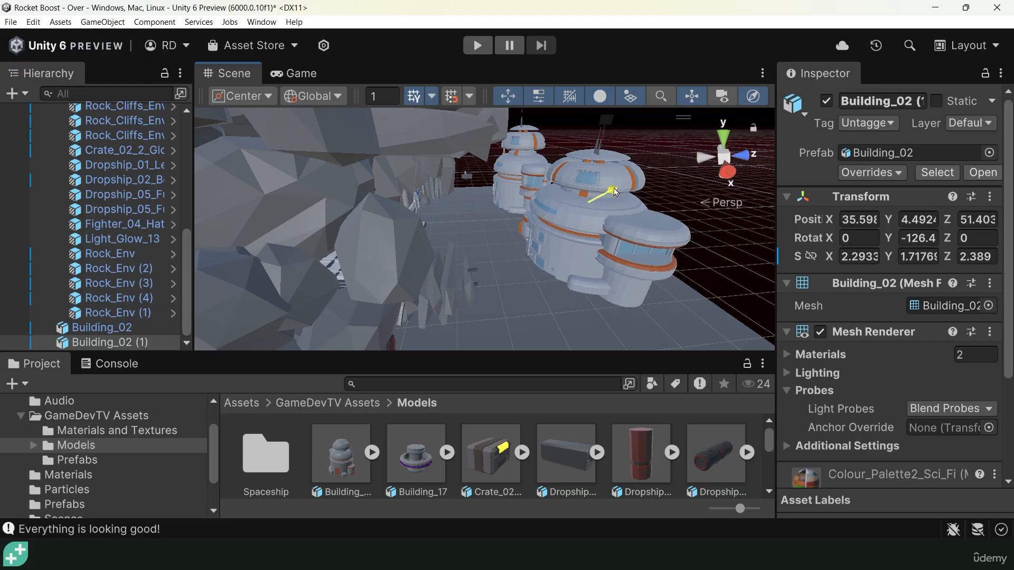
{"action": "left_click_drag", "start_coordinate": [608, 121], "coordinate": [599, 161]}
{"action": "key", "text": "r"}
Rotate the duplicated Building_02 to about -65.3 degrees in Y and move it back along Z to 68.6.
{"action": "key", "text": "e"}
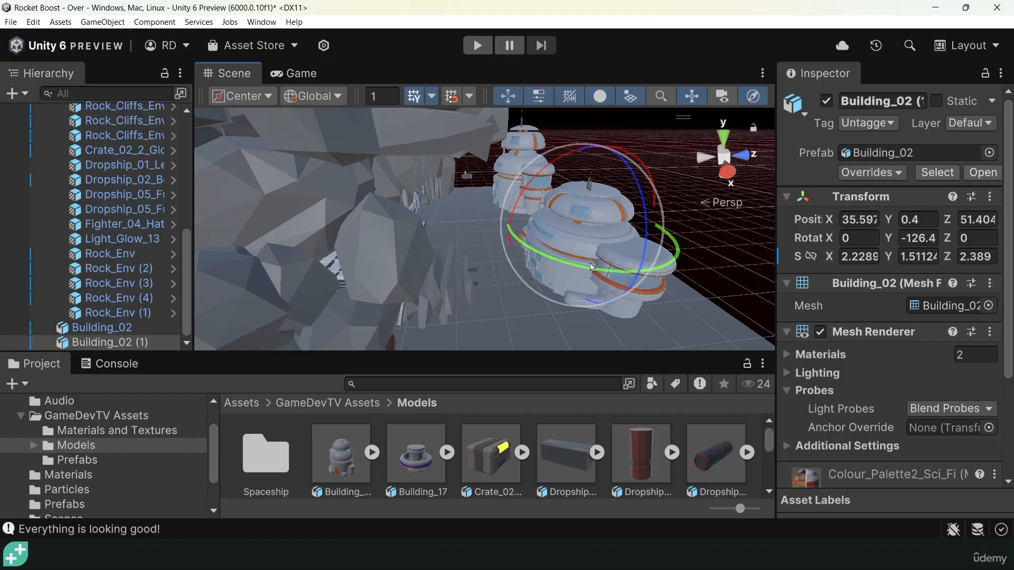
{"action": "left_click_drag", "start_coordinate": [590, 267], "coordinate": [702, 301]}
{"action": "key", "text": "w"}
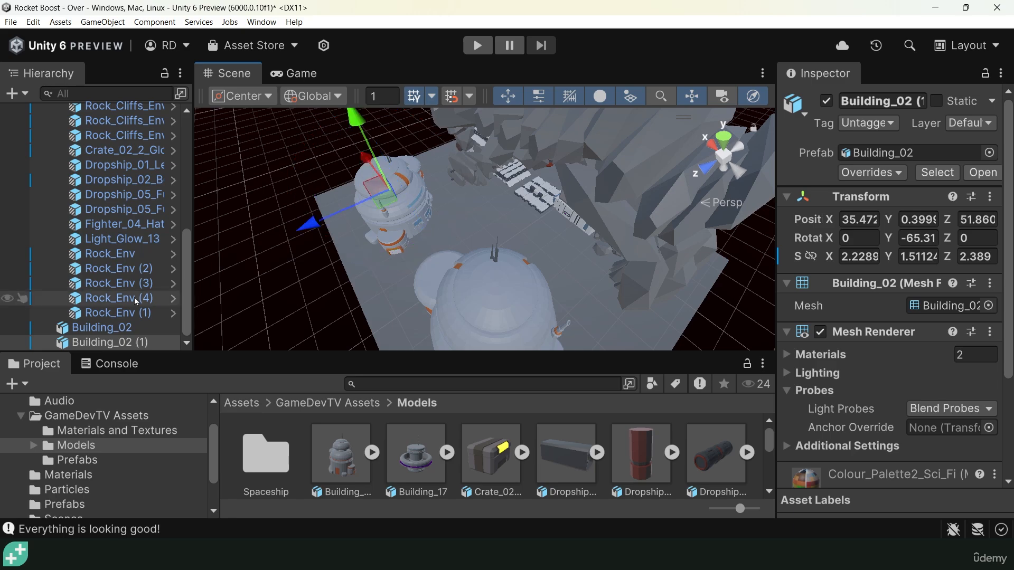
{"action": "left_click_drag", "start_coordinate": [303, 229], "coordinate": [243, 231]}
{"action": "left_click_drag", "start_coordinate": [454, 240], "coordinate": [398, 109], "text": "alt"}
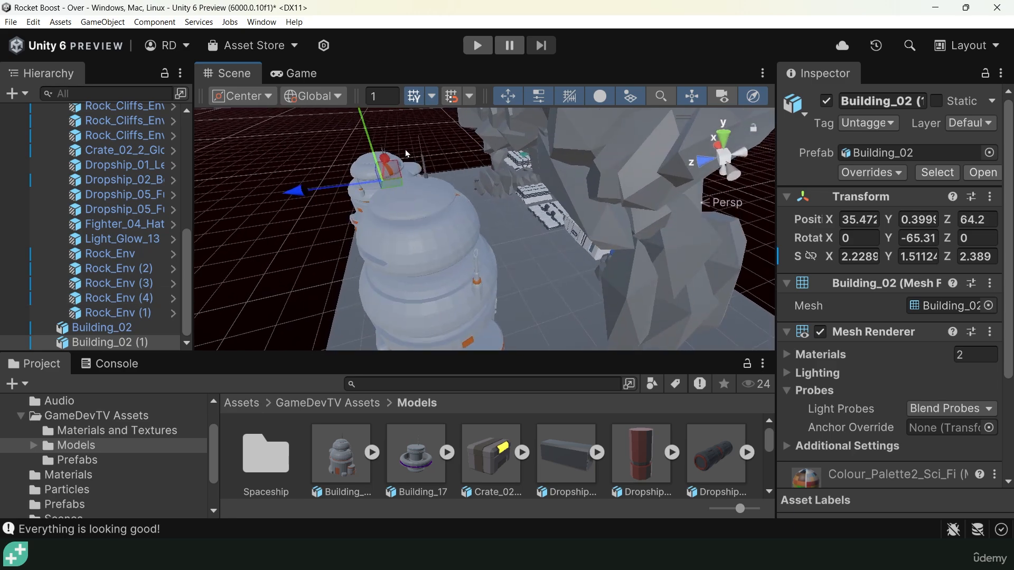
{"action": "left_click_drag", "start_coordinate": [313, 228], "coordinate": [268, 195], "text": "alt"}
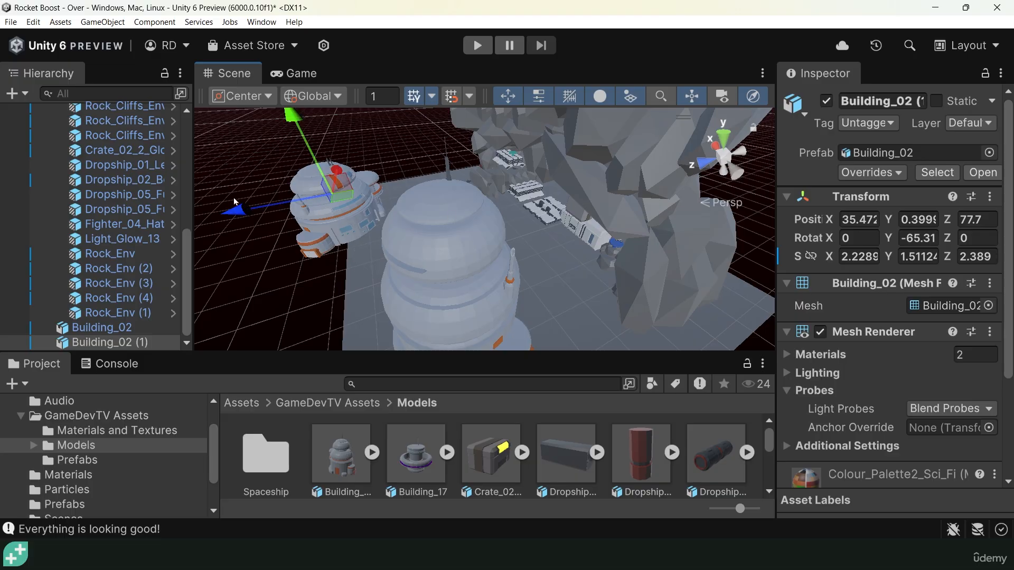
{"action": "left_click_drag", "start_coordinate": [313, 250], "coordinate": [238, 93], "text": "alt"}
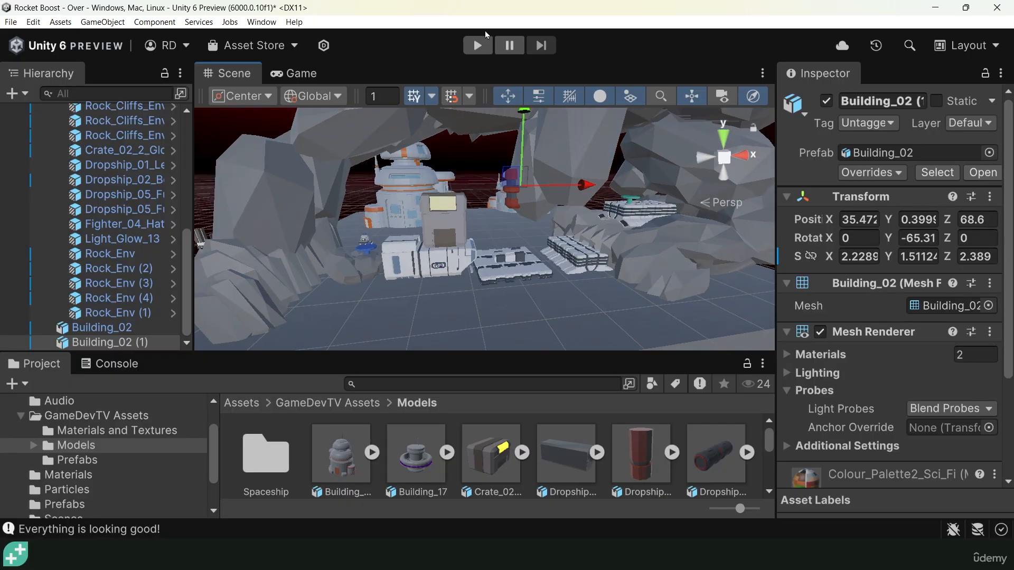
Play-test the level by flying the rocket through the cave to check both background buildings, and stop play mode.
{"action": "left_click", "coordinate": [477, 45]}
{"action": "key", "text": "space"}
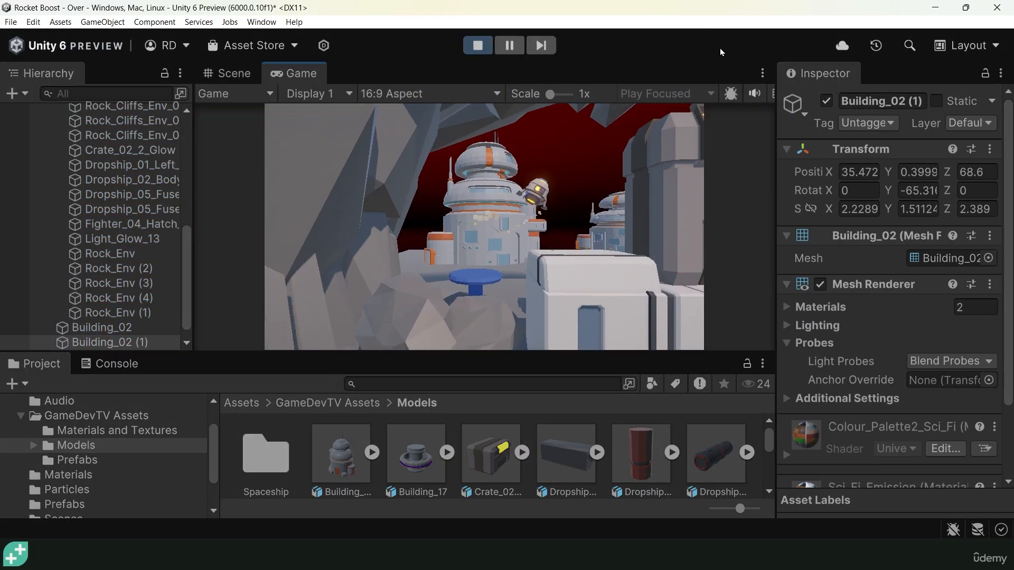
{"action": "key", "text": "space"}
{"action": "key", "text": "d"}
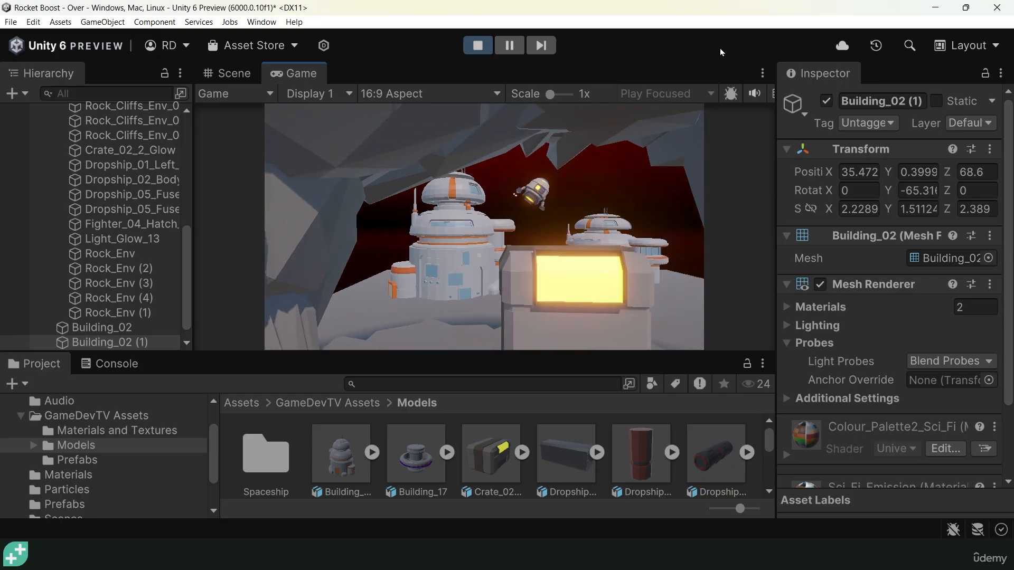
{"action": "key", "text": "a"}
{"action": "key", "text": "space"}
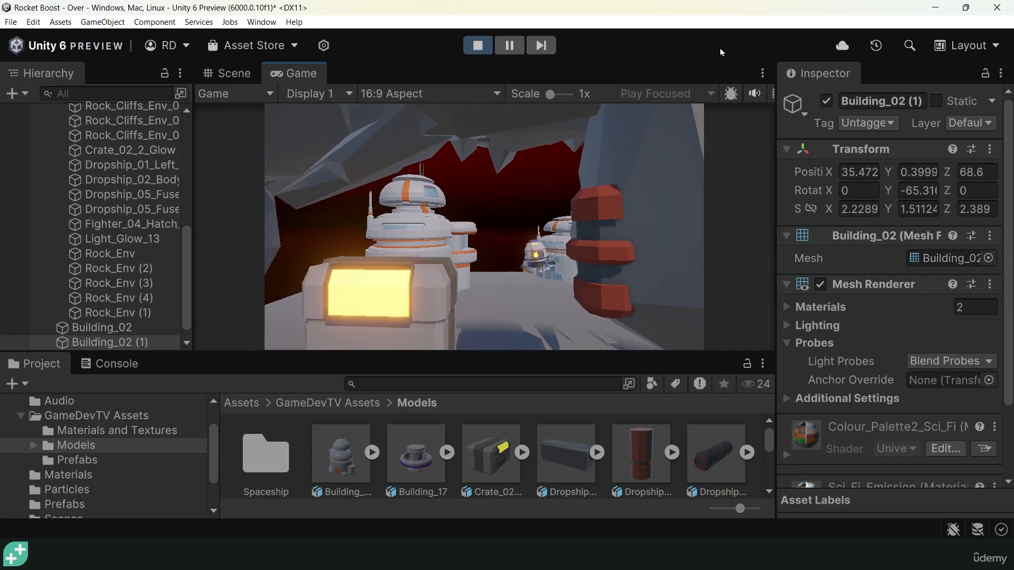
{"action": "key", "text": "space"}
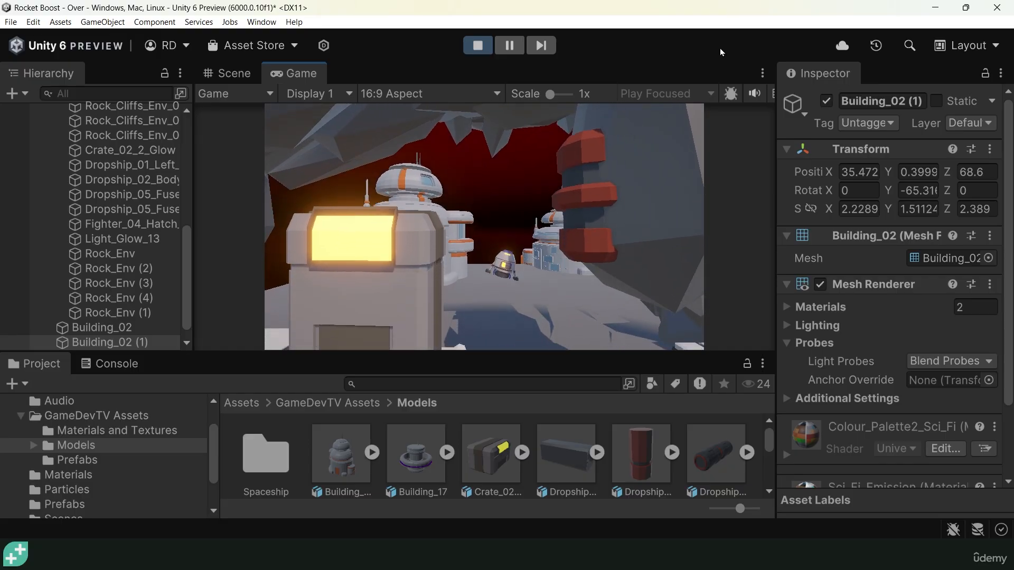
{"action": "key", "text": "d"}
{"action": "key", "text": "space"}
{"action": "key", "text": "a"}
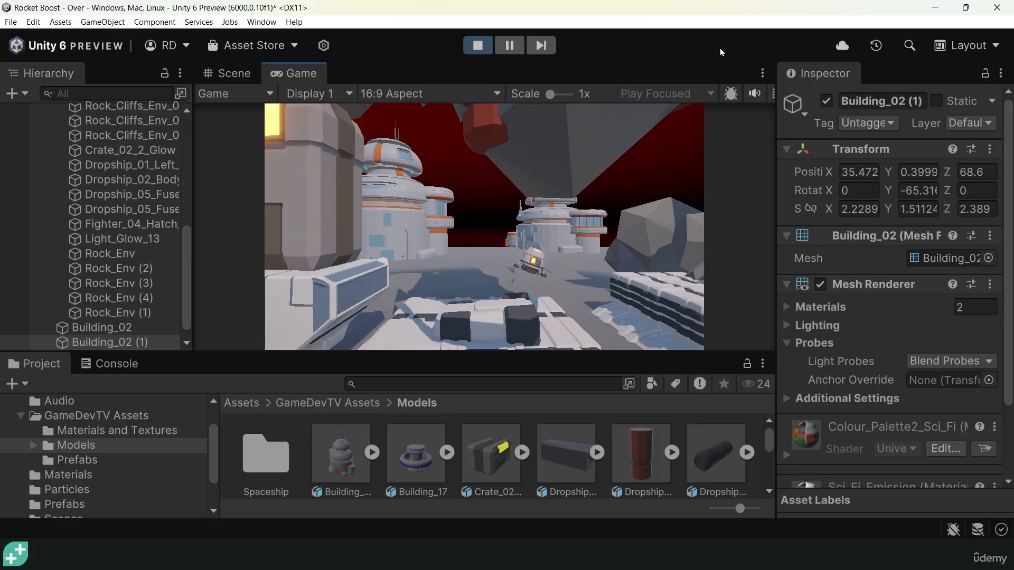
{"action": "key", "text": "space"}
{"action": "key", "text": "a"}
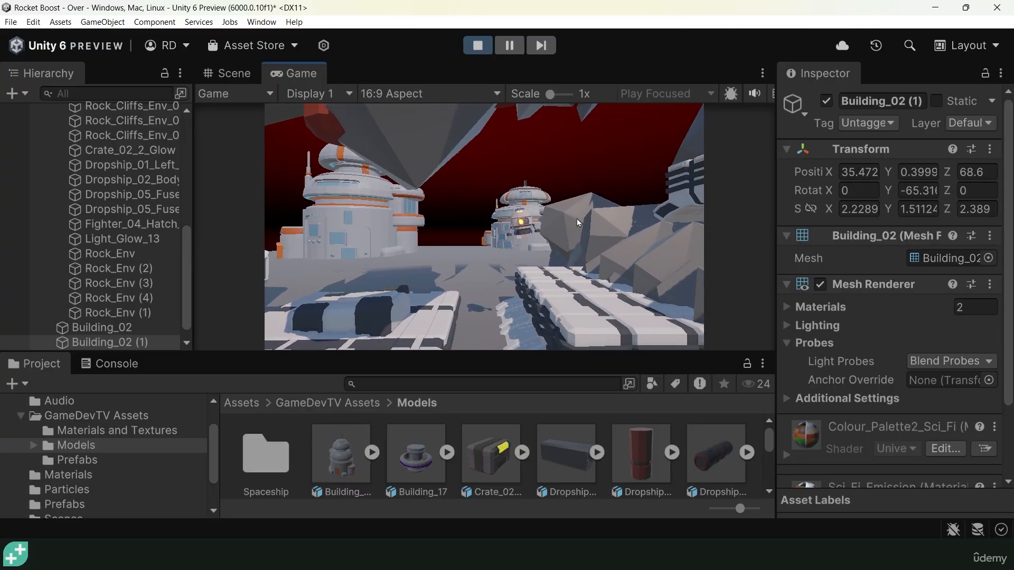
{"action": "left_click", "coordinate": [477, 46]}
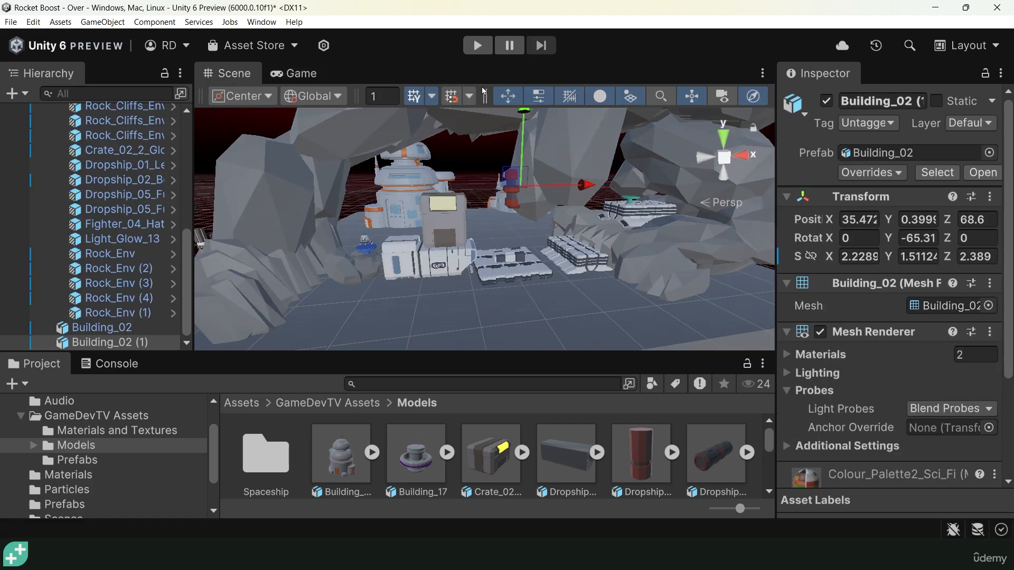
Run the level again, hovering the rocket above the launch pad to examine the background behind it, and exit play mode.
{"action": "scroll", "coordinate": [422, 195], "scroll_direction": "up", "scroll_amount": 2}
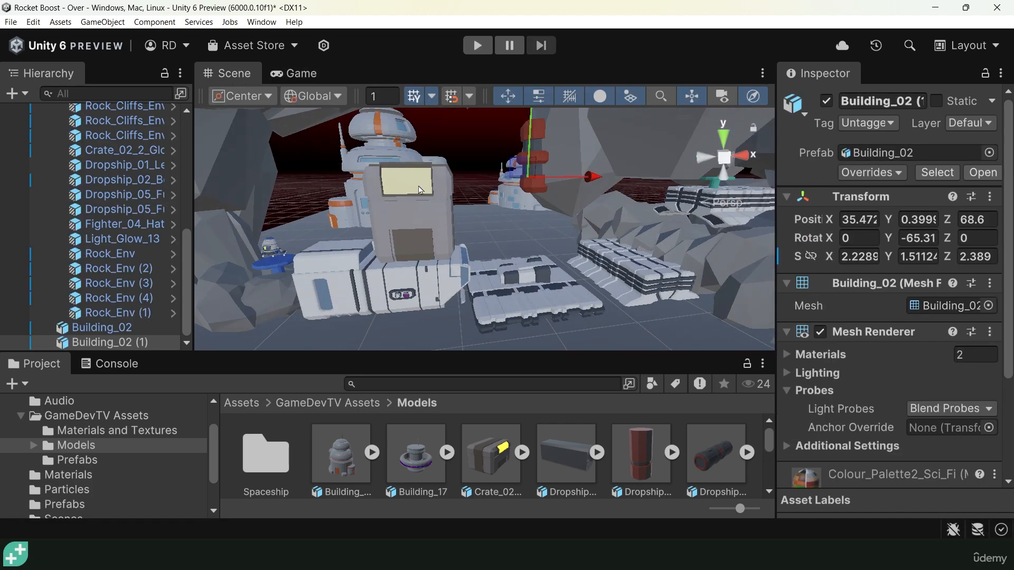
{"action": "left_click", "coordinate": [478, 47]}
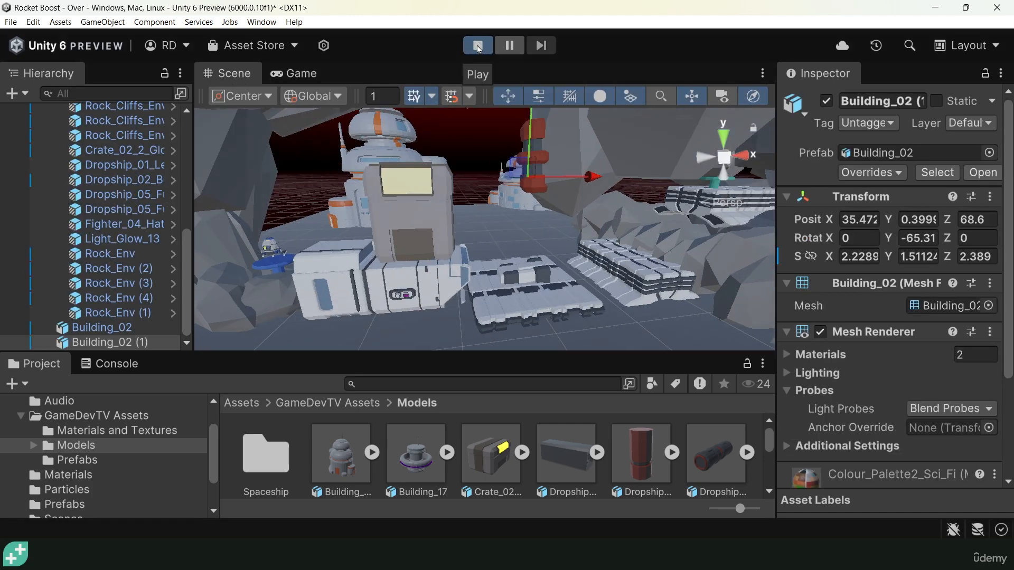
{"action": "key", "text": "space"}
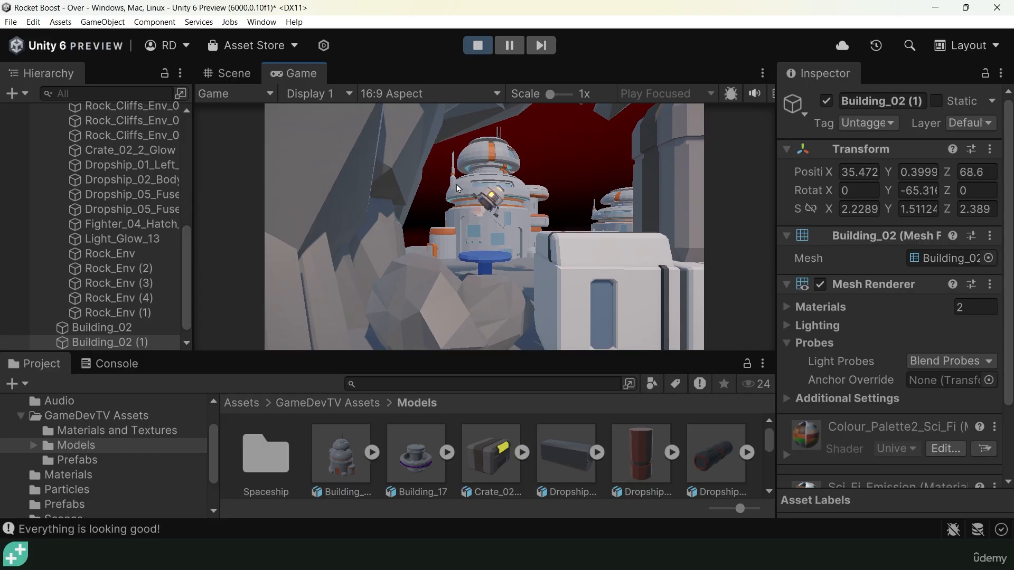
{"action": "key", "text": "a"}
{"action": "key", "text": "d"}
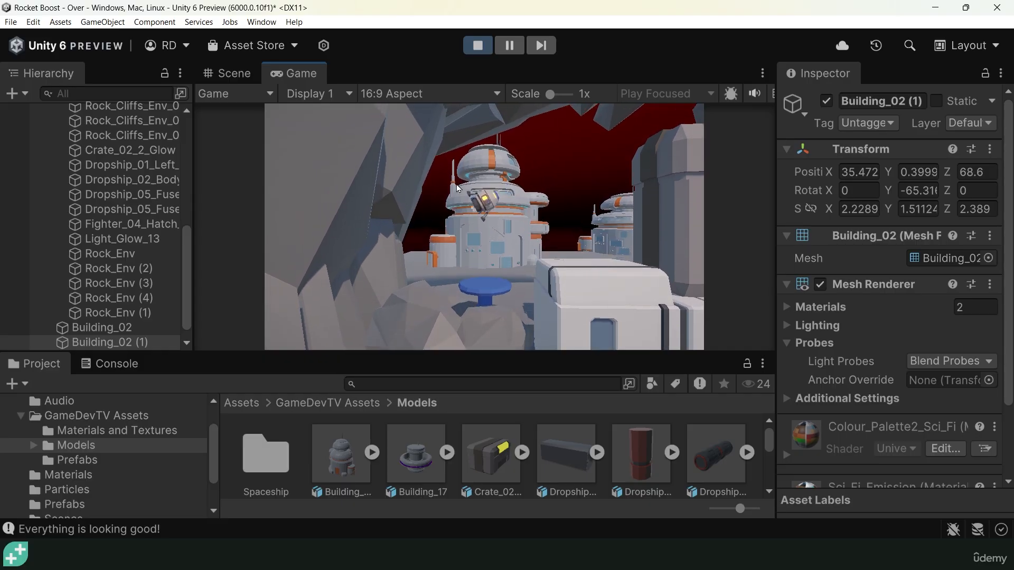
{"action": "key", "text": "space"}
{"action": "key", "text": "a"}
{"action": "key", "text": "d"}
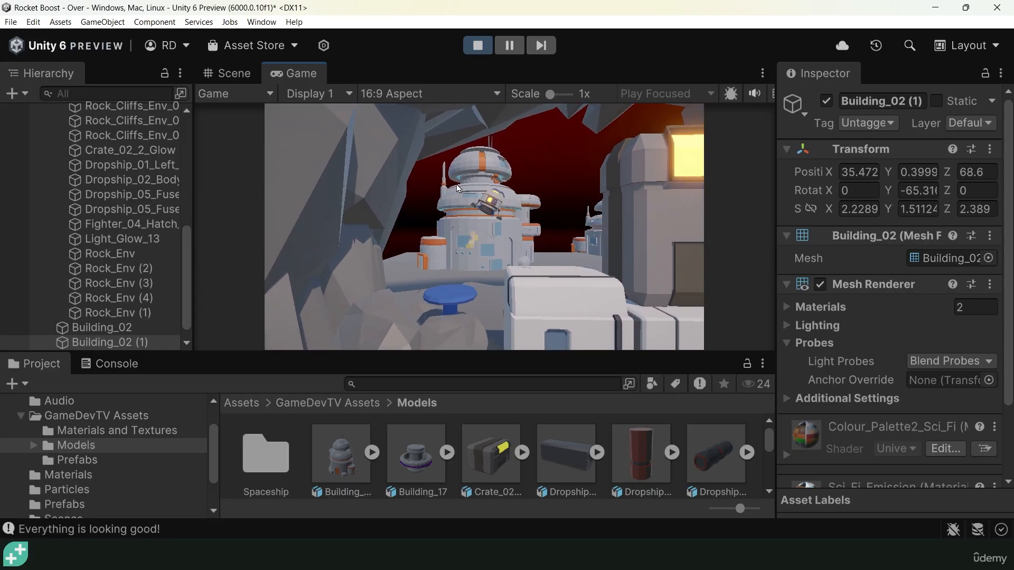
{"action": "key", "text": "space"}
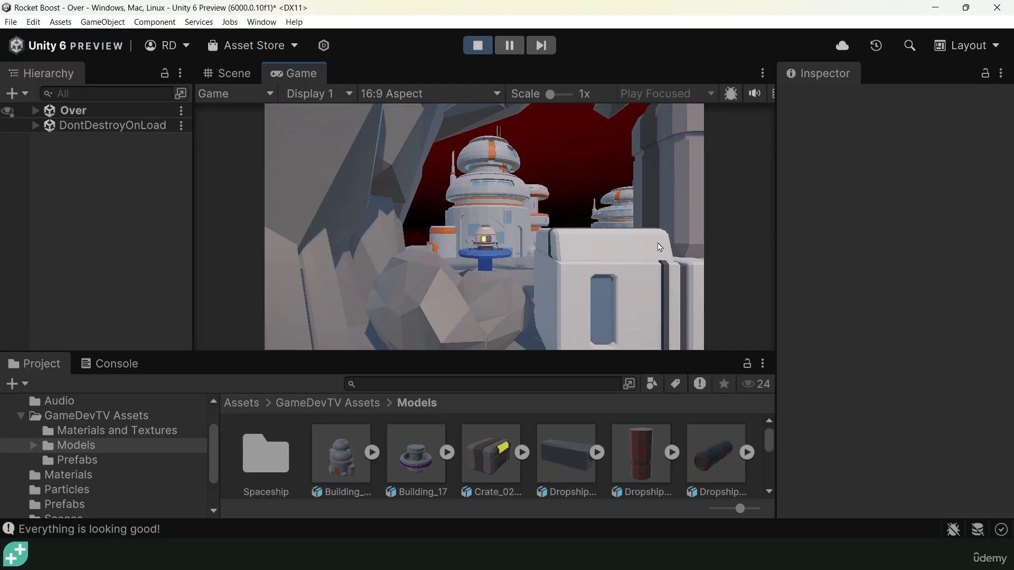
{"action": "left_click", "coordinate": [477, 46]}
Place a Building_17 model behind the cave at about (11.33, -0.8, 35.07), scaled to about 2.192, 5.074, 2.192.
{"action": "left_click_drag", "start_coordinate": [510, 199], "coordinate": [478, 290], "text": "alt"}
{"action": "scroll", "coordinate": [553, 240], "scroll_direction": "down", "scroll_amount": 5}
{"action": "left_click_drag", "start_coordinate": [418, 461], "coordinate": [572, 162]}
{"action": "key", "text": "r"}
{"action": "key", "text": "w"}
{"action": "left_click_drag", "start_coordinate": [487, 130], "coordinate": [491, 50]}
{"action": "left_click_drag", "start_coordinate": [489, 153], "coordinate": [486, 85]}
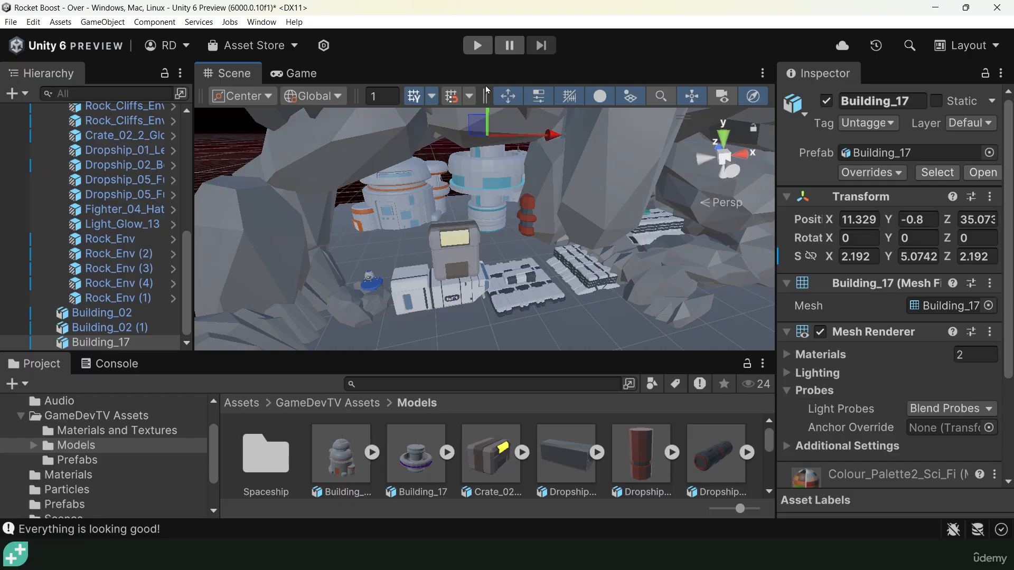
Move Building_17 farther back along Z to 46.7.
{"action": "left_click_drag", "start_coordinate": [501, 211], "coordinate": [476, 261], "text": "alt"}
{"action": "left_click_drag", "start_coordinate": [405, 193], "coordinate": [340, 207]}
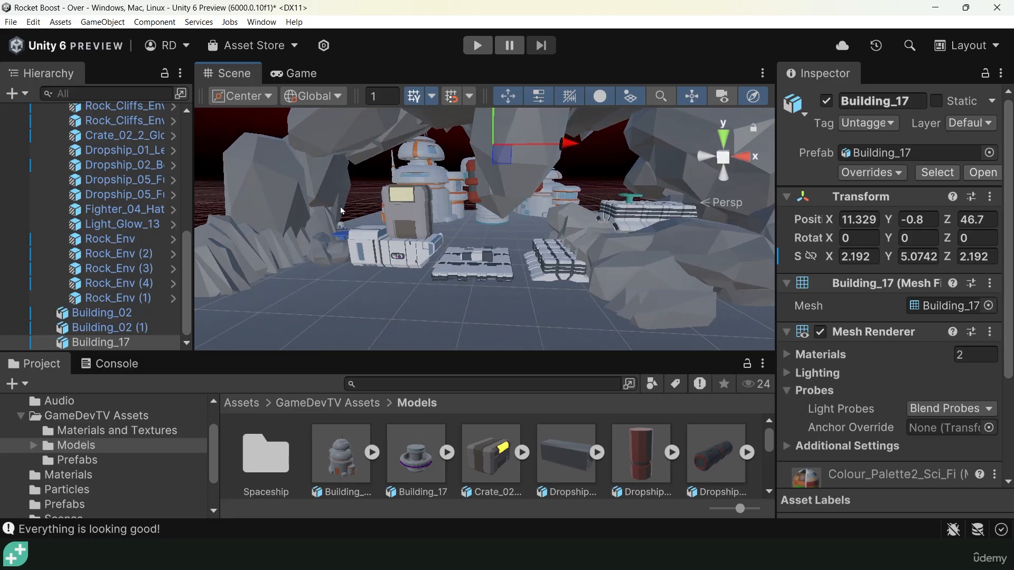
{"action": "left_click_drag", "start_coordinate": [324, 187], "coordinate": [404, 246], "text": "alt"}
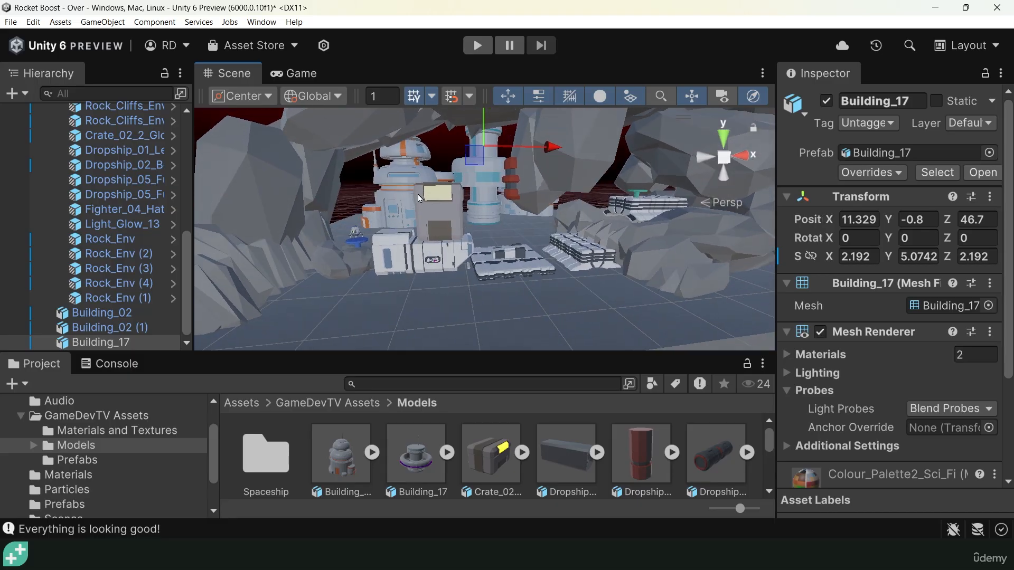
{"action": "scroll", "coordinate": [520, 273], "scroll_direction": "up", "scroll_amount": 3}
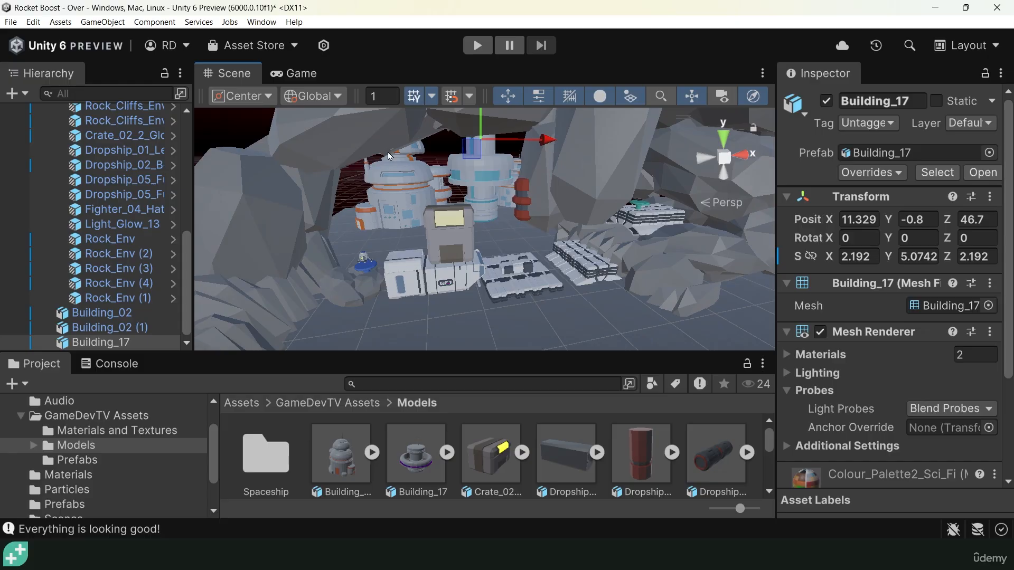
{"action": "left_click_drag", "start_coordinate": [491, 275], "coordinate": [449, 233], "text": "alt"}
Play-test the level with a short rocket flight to check how Building_17 looks in the background, and stop play mode.
{"action": "left_click", "coordinate": [477, 45]}
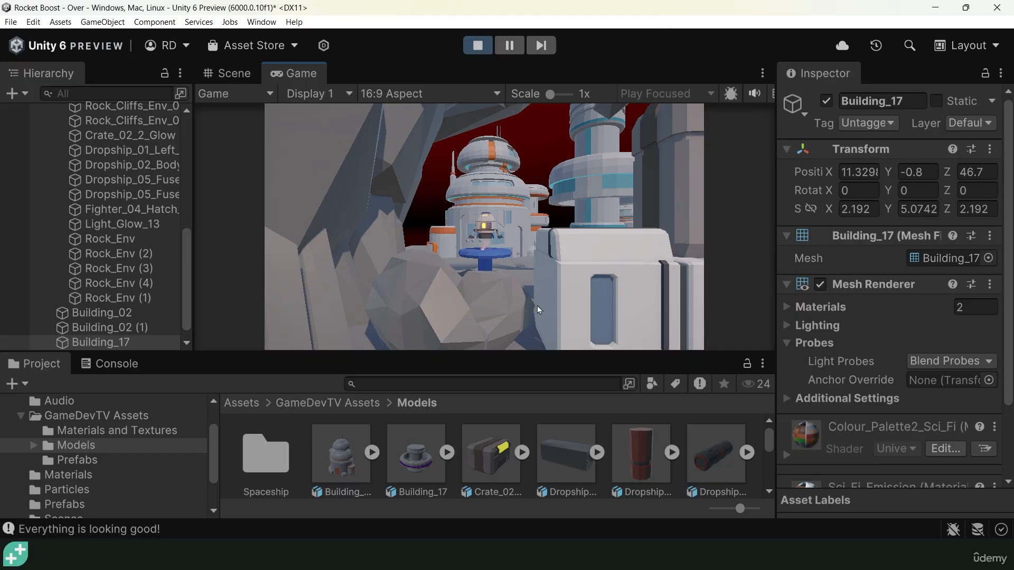
{"action": "key", "text": "space"}
{"action": "key", "text": "d"}
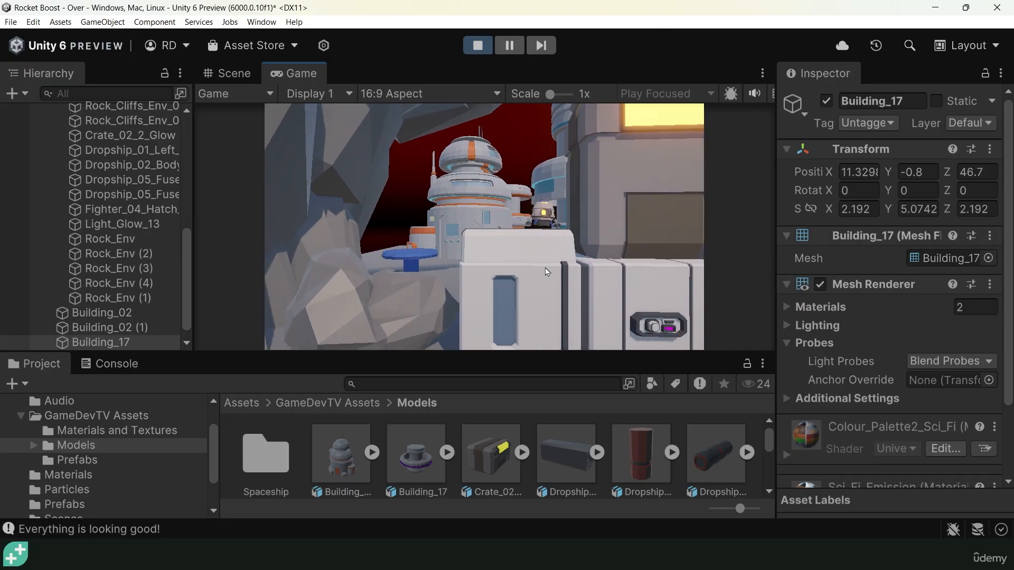
{"action": "left_click", "coordinate": [477, 47]}
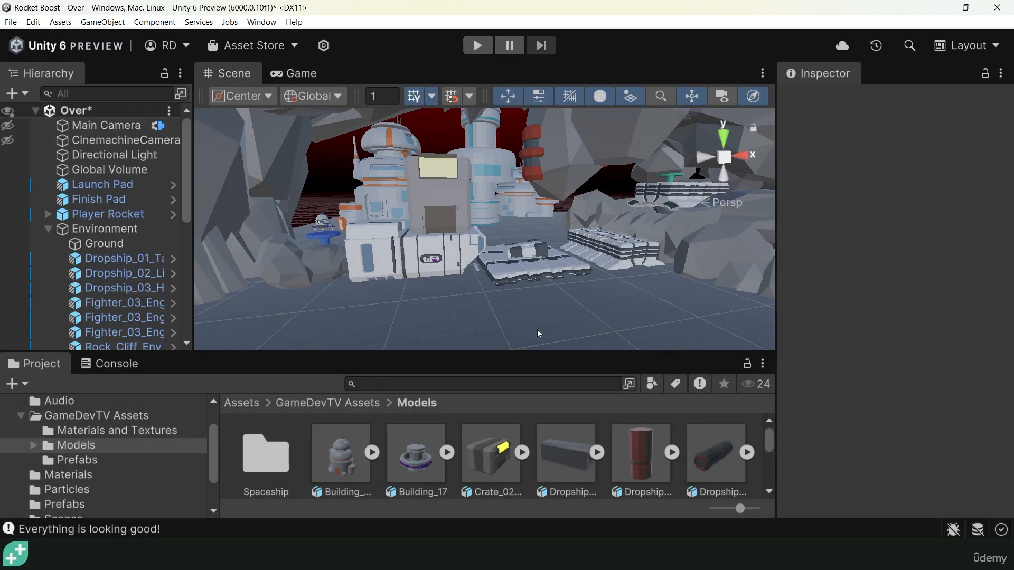
{"action": "scroll", "coordinate": [477, 479], "scroll_direction": "down", "scroll_amount": 2}
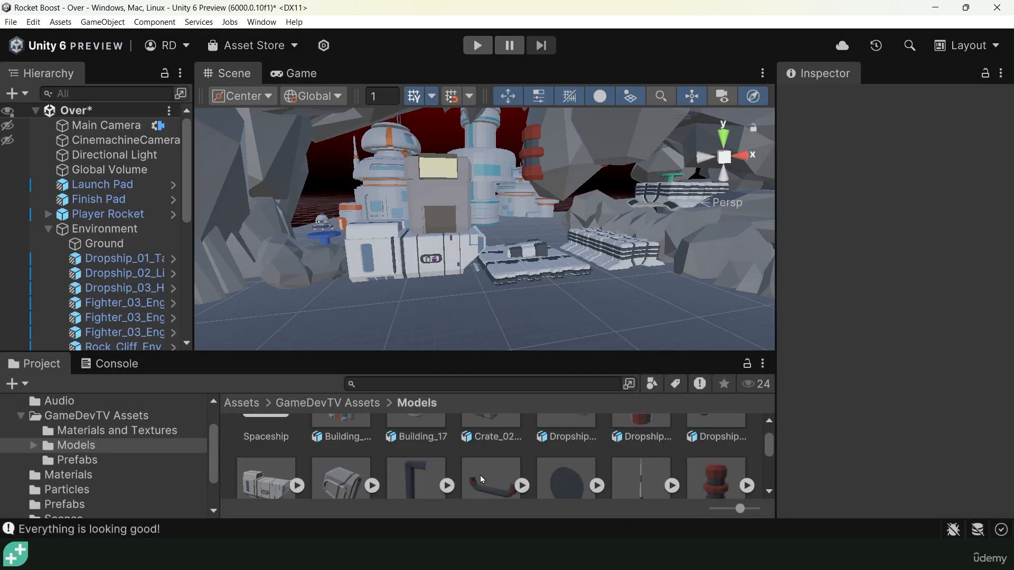
{"action": "scroll", "coordinate": [562, 472], "scroll_direction": "down", "scroll_amount": 3}
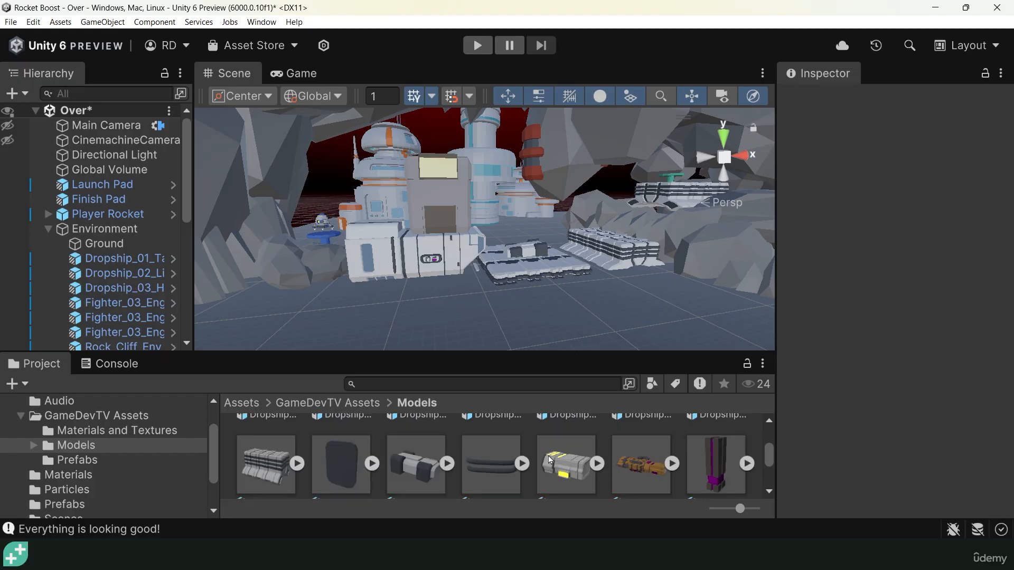
{"action": "scroll", "coordinate": [549, 459], "scroll_direction": "down", "scroll_amount": 1}
{"action": "scroll", "coordinate": [487, 302], "scroll_direction": "down", "scroll_amount": 5}
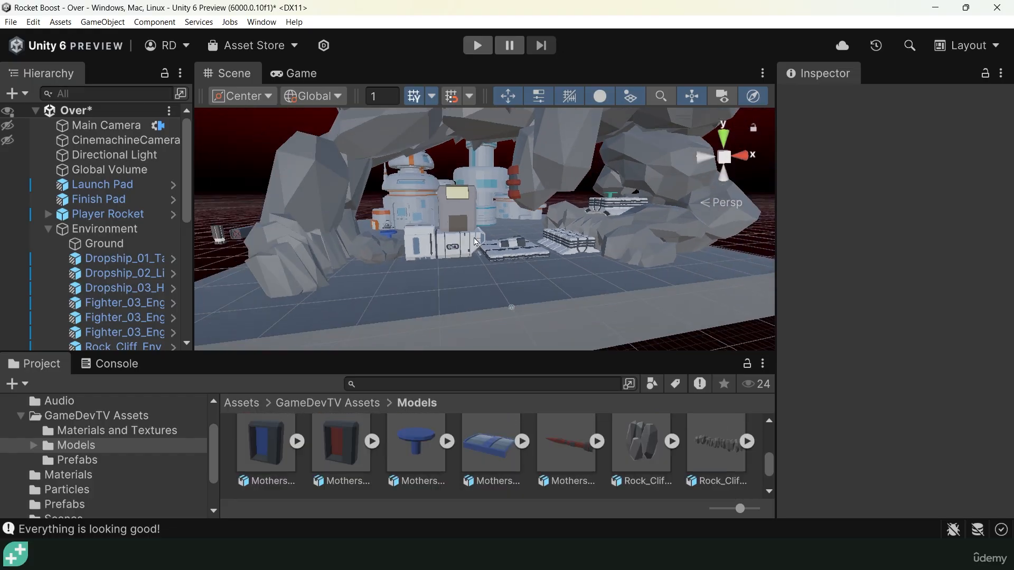
Duplicate the Rock_Env (1) boulder beside the launch area and move the copy into the foreground at (-11.6, 0, -18.1).
{"action": "left_click_drag", "start_coordinate": [457, 227], "coordinate": [438, 226], "text": "alt"}
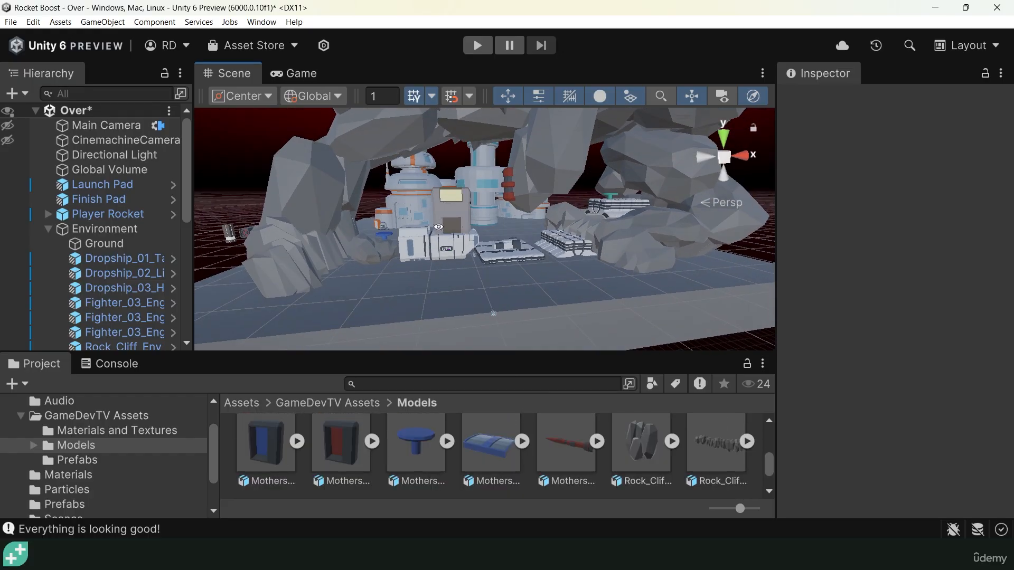
{"action": "left_click", "coordinate": [370, 256]}
{"action": "left_click_drag", "start_coordinate": [371, 259], "coordinate": [406, 326], "text": "alt"}
{"action": "left_click_drag", "start_coordinate": [413, 292], "coordinate": [301, 226], "text": "alt"}
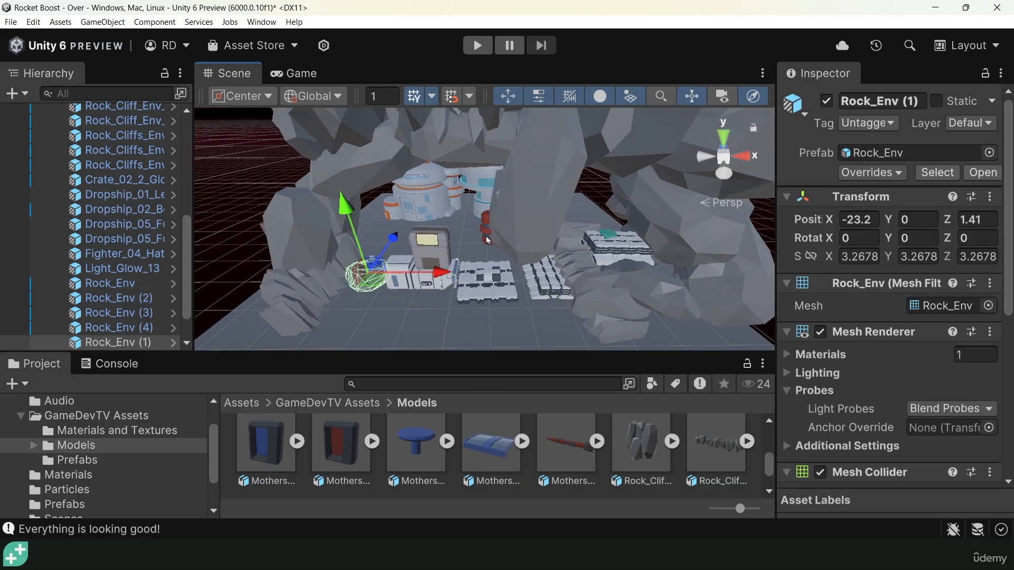
{"action": "key", "text": "ctrl+d"}
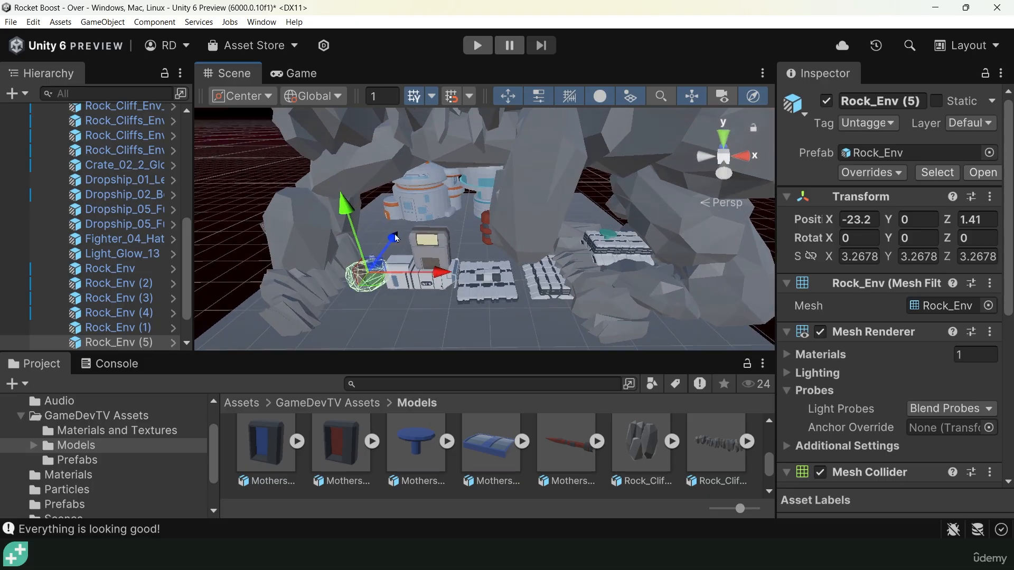
{"action": "left_click_drag", "start_coordinate": [394, 238], "coordinate": [414, 227]}
{"action": "scroll", "coordinate": [414, 227], "scroll_direction": "up", "scroll_amount": 6}
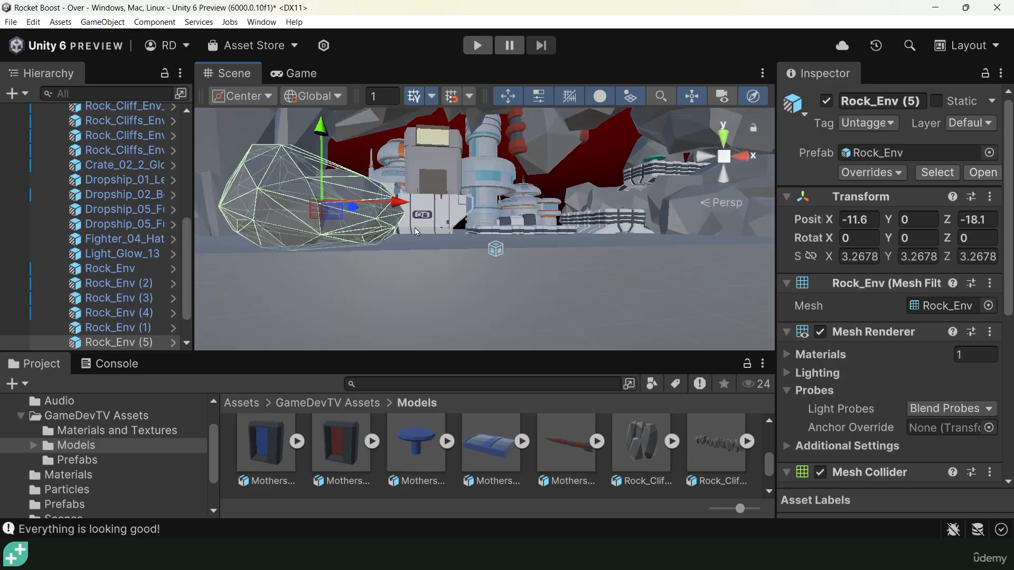
{"action": "middle_click_drag", "start_coordinate": [401, 217], "coordinate": [438, 202]}
Play-test the level with a short rocket flight to check how the foreground Rock_Env (5) boulder frames the view, and stop play mode.
{"action": "left_click", "coordinate": [477, 45]}
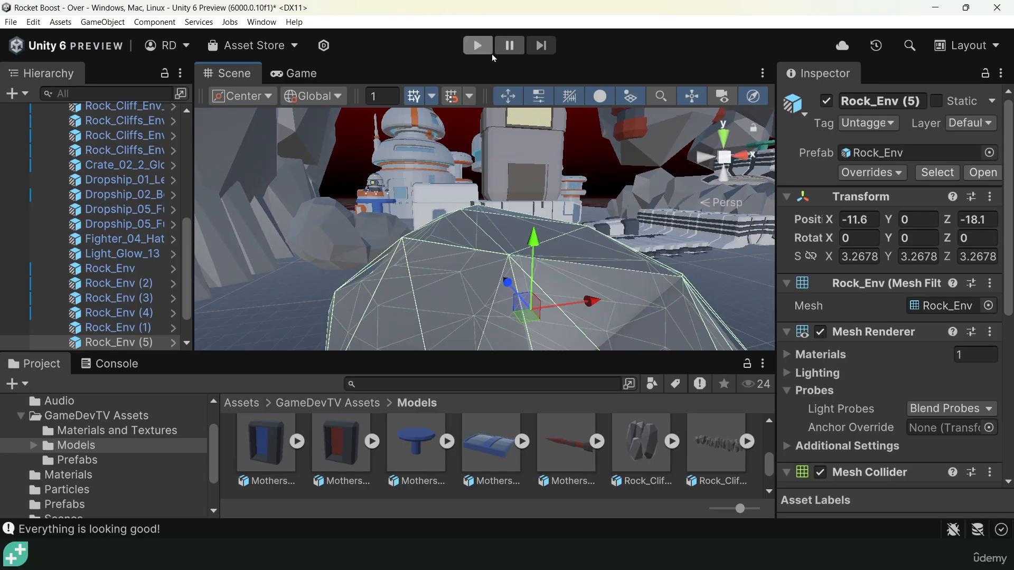
{"action": "key", "text": "space"}
{"action": "key", "text": "d"}
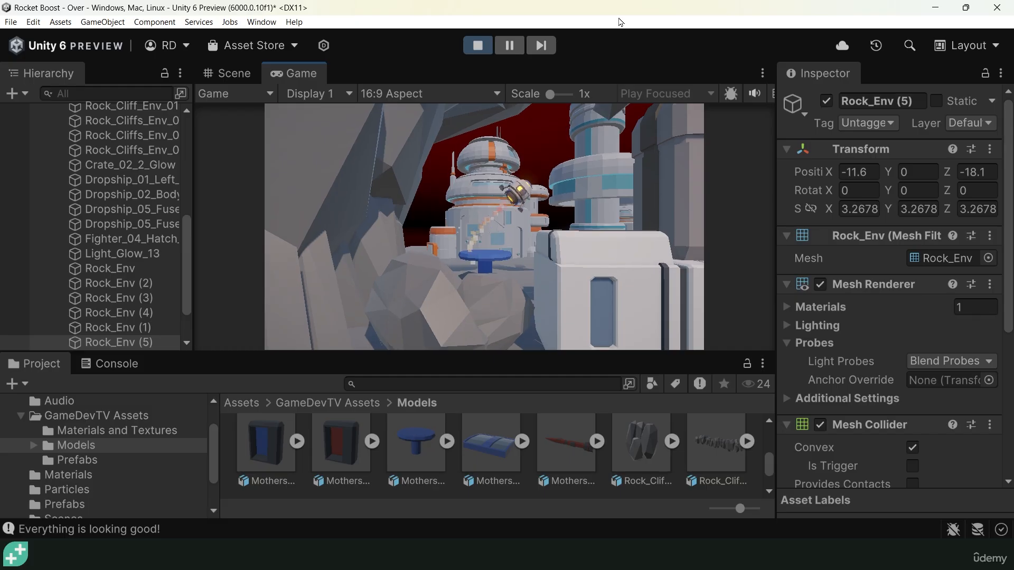
{"action": "key", "text": "a"}
{"action": "left_click", "coordinate": [478, 45]}
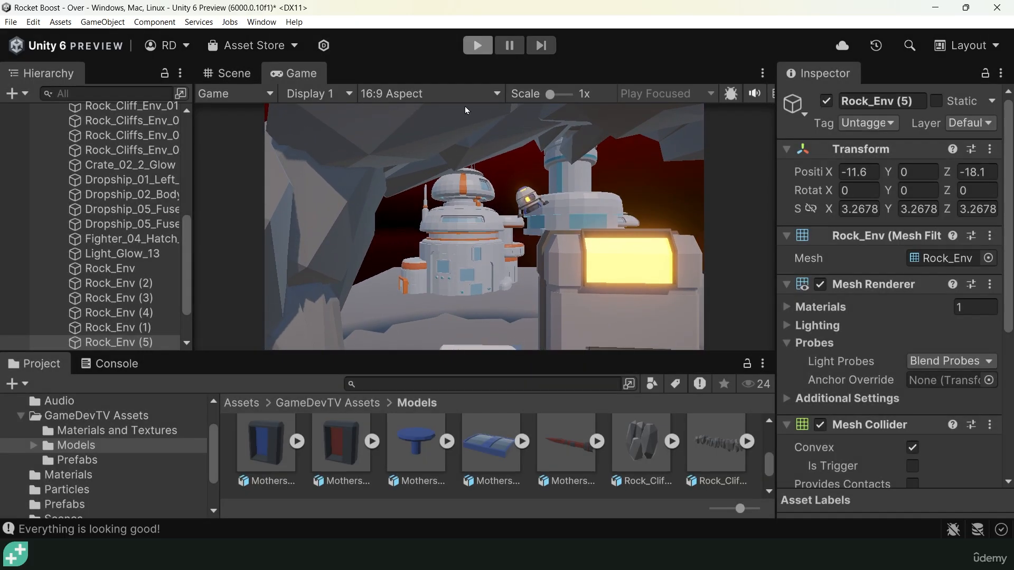
Raise the Rock_Env (5) boulder to Y 5.22 and check it with a short play-mode flight.
{"action": "left_click_drag", "start_coordinate": [532, 248], "coordinate": [524, 52]}
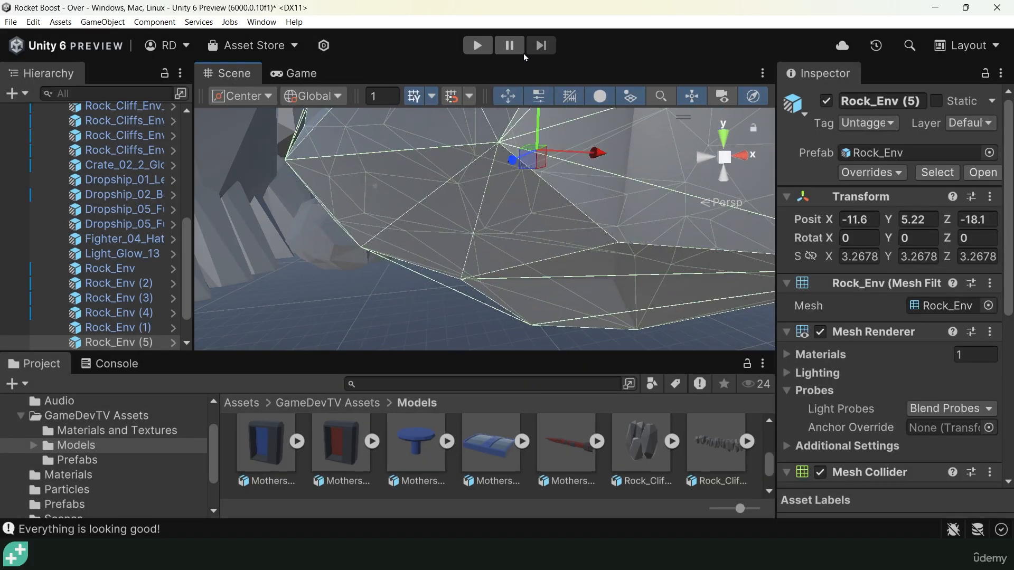
{"action": "left_click", "coordinate": [477, 45]}
{"action": "key", "text": "space"}
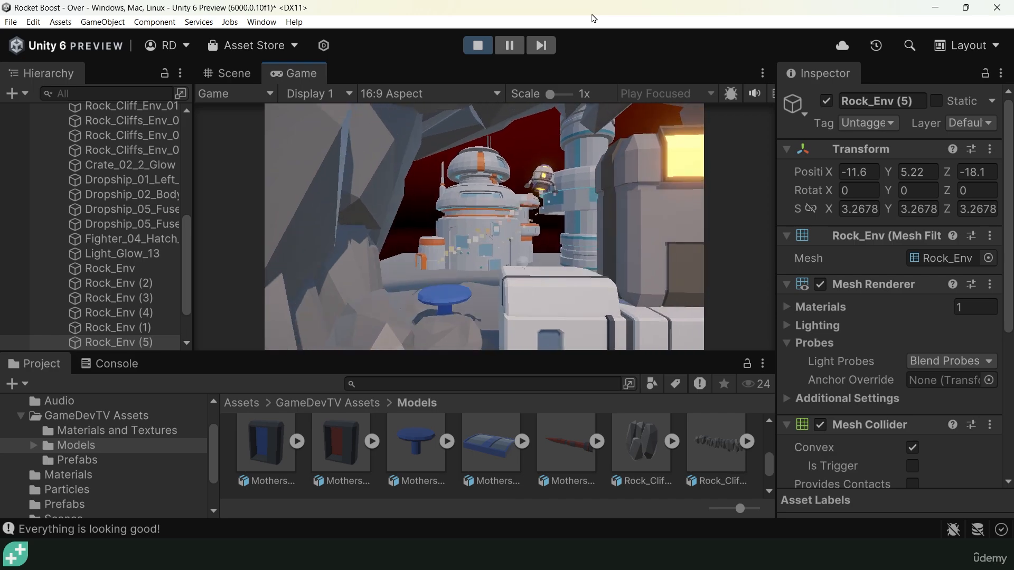
{"action": "left_click", "coordinate": [477, 44]}
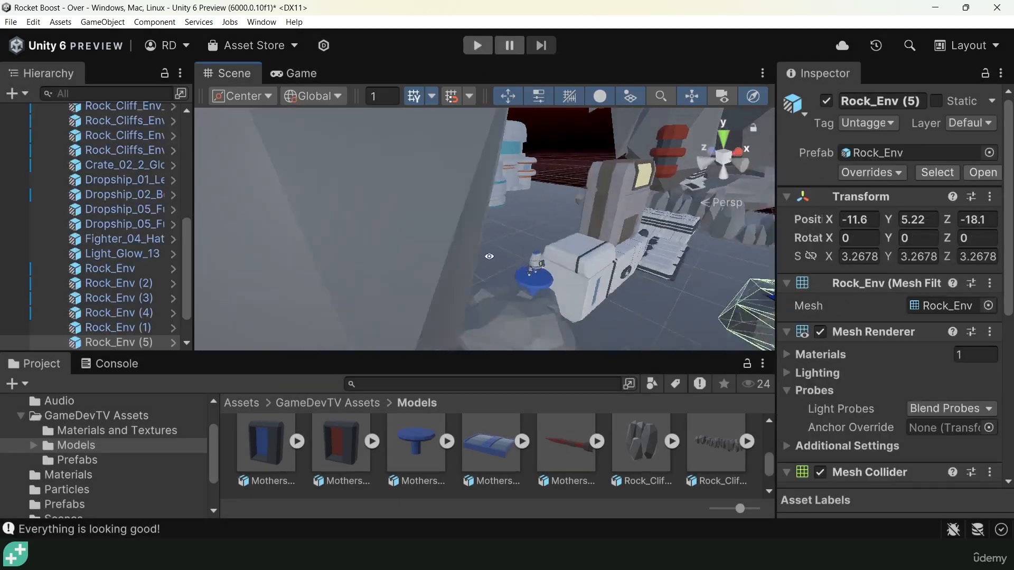
Move the Rock_Env (5) boulder to position (-16, 10.7, -14.1), closer to the cave's entrance.
{"action": "scroll", "coordinate": [554, 271], "scroll_direction": "down", "scroll_amount": 5}
{"action": "left_click_drag", "start_coordinate": [554, 271], "coordinate": [524, 261], "text": "alt"}
{"action": "left_click_drag", "start_coordinate": [594, 278], "coordinate": [508, 248], "text": "alt"}
{"action": "left_click_drag", "start_coordinate": [508, 248], "coordinate": [488, 221], "text": "alt"}
{"action": "left_click_drag", "start_coordinate": [488, 222], "coordinate": [409, 150], "text": "alt"}
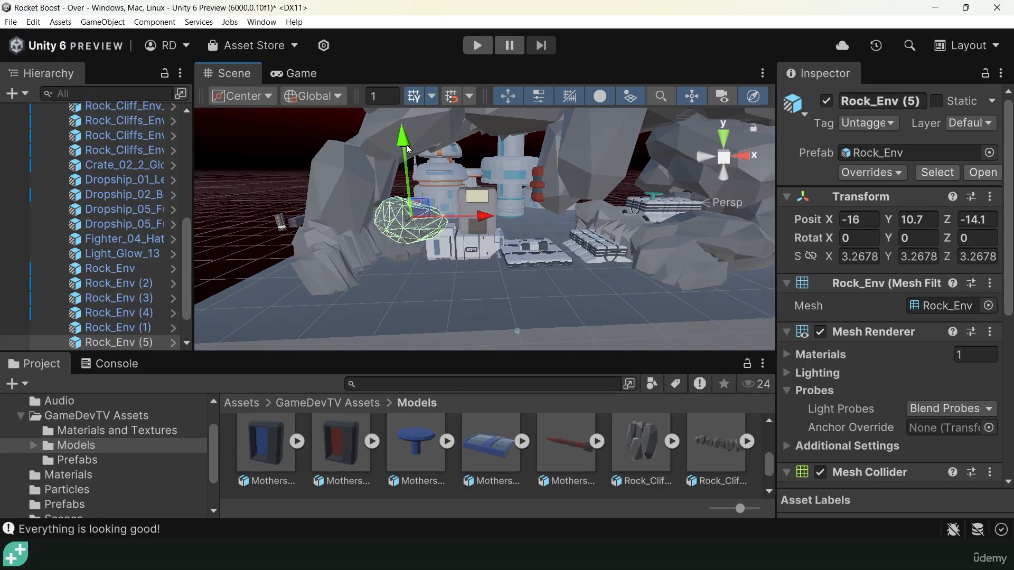
Dock the Game view beside the Scene view and widen it so both are visible at once.
{"action": "left_click", "coordinate": [298, 79]}
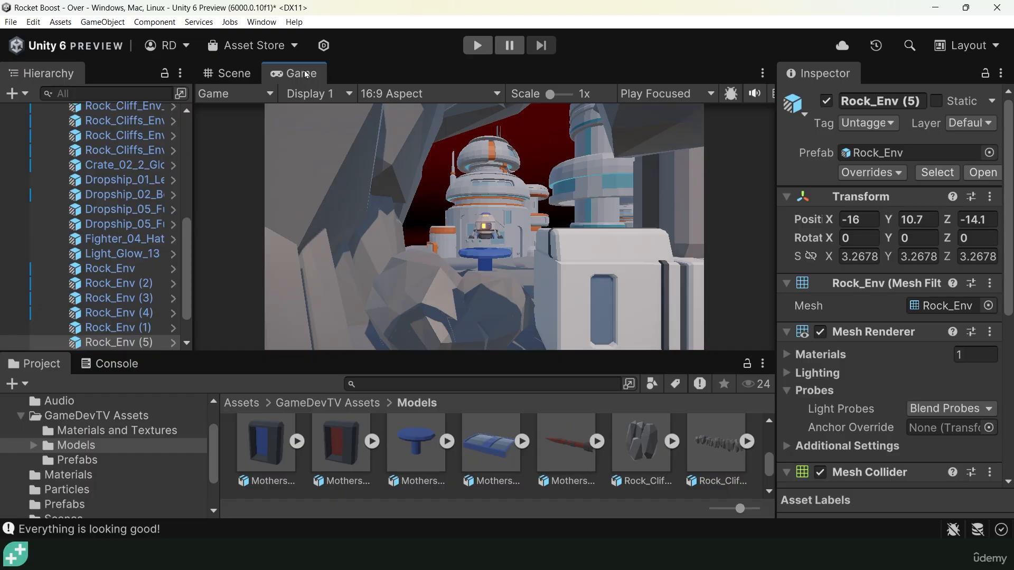
{"action": "left_click_drag", "start_coordinate": [307, 74], "coordinate": [759, 179]}
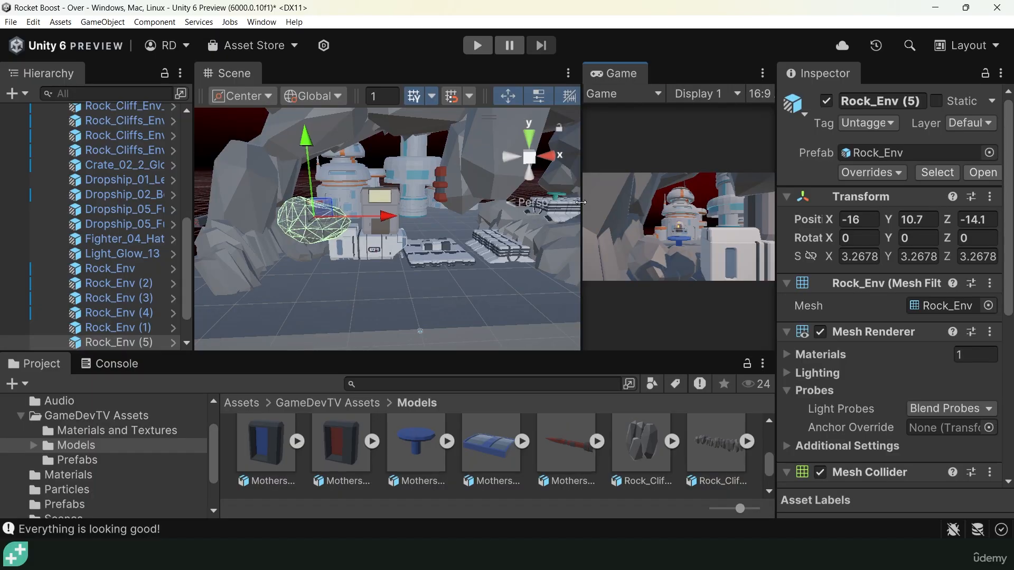
{"action": "left_click_drag", "start_coordinate": [581, 202], "coordinate": [447, 224]}
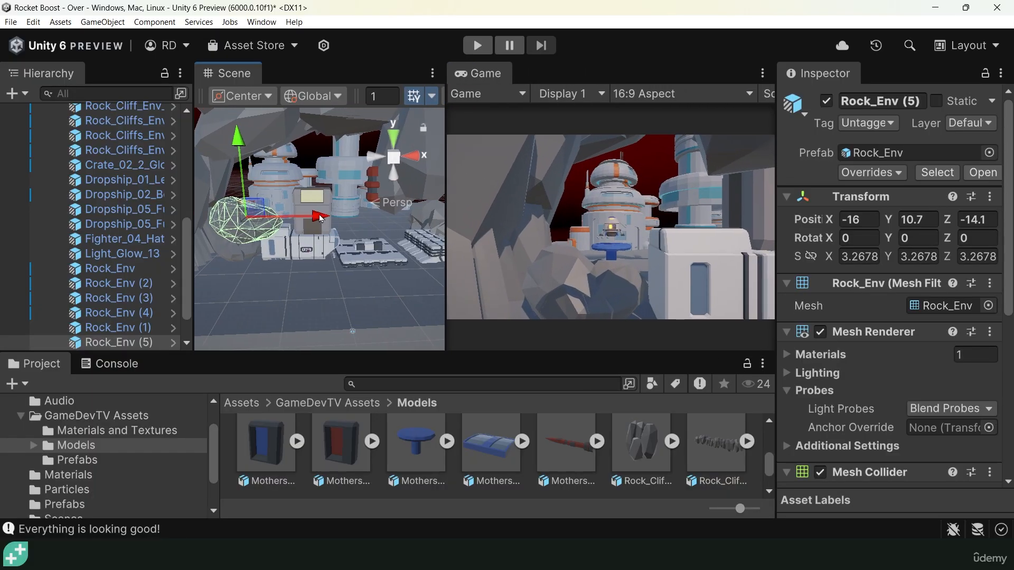
Move the Rock_Env (5) boulder to X -18.9 and Y 8, and keep it selected.
{"action": "mouse_move", "coordinate": [320, 216]}
{"action": "left_mouse_down"}
{"action": "mouse_move", "coordinate": [388, 217]}
{"action": "mouse_move", "coordinate": [280, 216]}
{"action": "mouse_move", "coordinate": [301, 216]}
{"action": "left_mouse_up"}
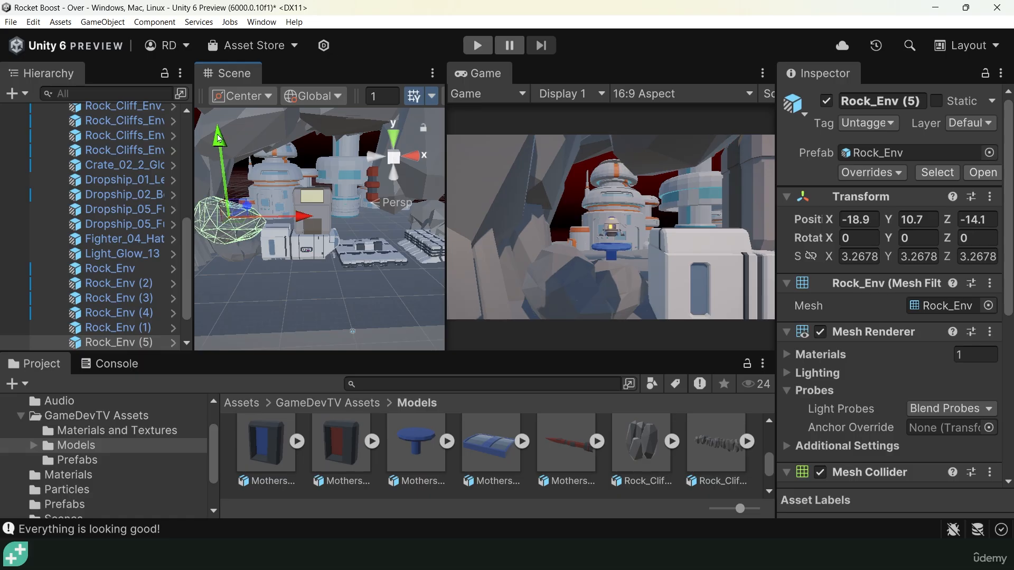
{"action": "mouse_move", "coordinate": [218, 138]}
{"action": "left_mouse_down"}
{"action": "mouse_move", "coordinate": [223, 172]}
{"action": "mouse_move", "coordinate": [226, 154]}
{"action": "left_mouse_up"}
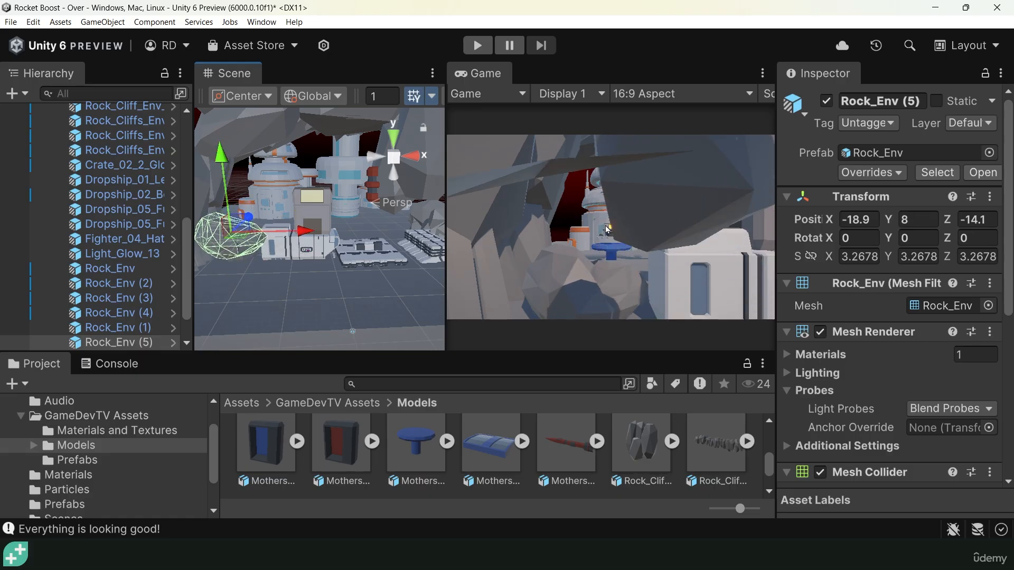
{"action": "left_click", "coordinate": [289, 250]}
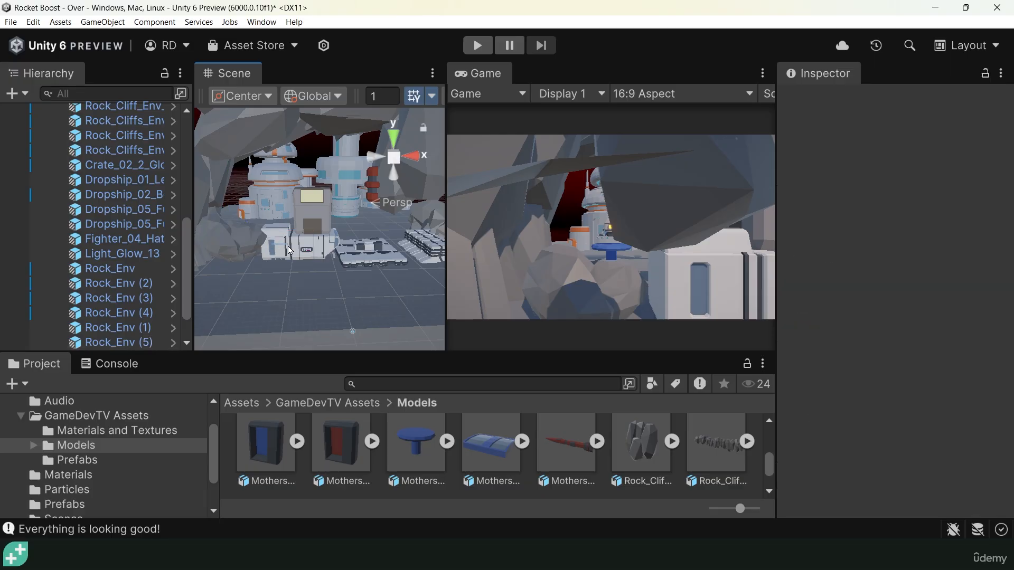
{"action": "left_click", "coordinate": [254, 246]}
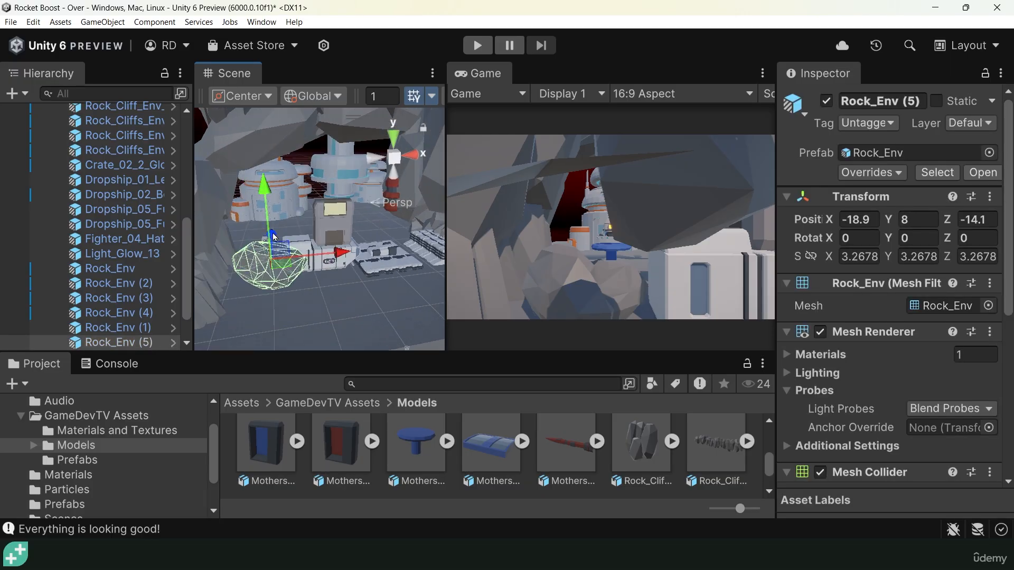
Shrink Rock_Env (5) to a uniform scale of about 1.749 and move it to (-19.23, 3.9, -11.5) in front of the launch pad.
{"action": "left_click_drag", "start_coordinate": [274, 237], "coordinate": [246, 267]}
{"action": "key", "text": "w"}
{"action": "mouse_move", "coordinate": [263, 174]}
{"action": "left_mouse_down"}
{"action": "mouse_move", "coordinate": [266, 200]}
{"action": "mouse_move", "coordinate": [266, 191]}
{"action": "left_mouse_up"}
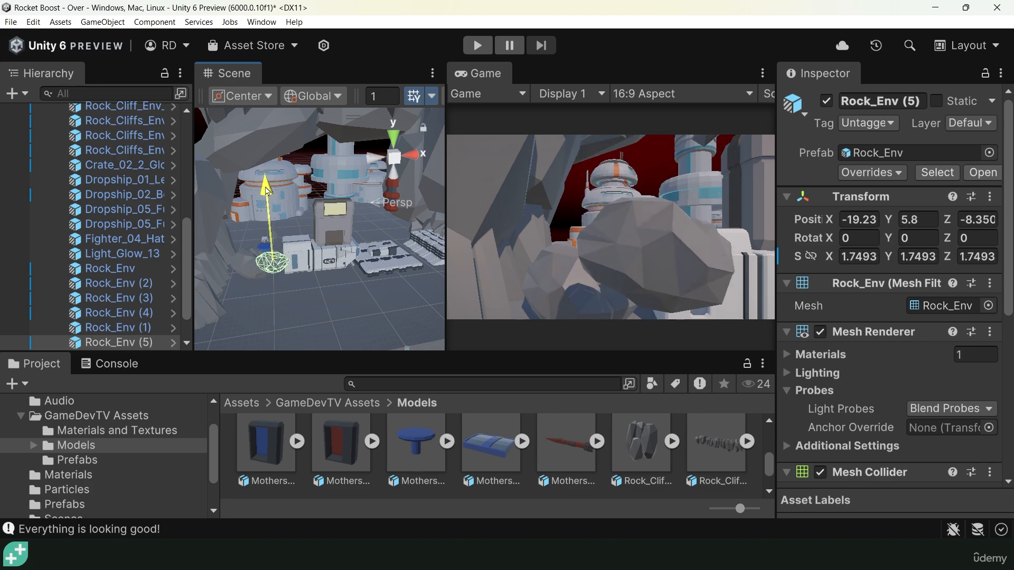
{"action": "left_click_drag", "start_coordinate": [376, 220], "coordinate": [440, 220], "text": "alt"}
{"action": "left_click_drag", "start_coordinate": [288, 238], "coordinate": [288, 246]}
{"action": "left_click_drag", "start_coordinate": [309, 204], "coordinate": [267, 254]}
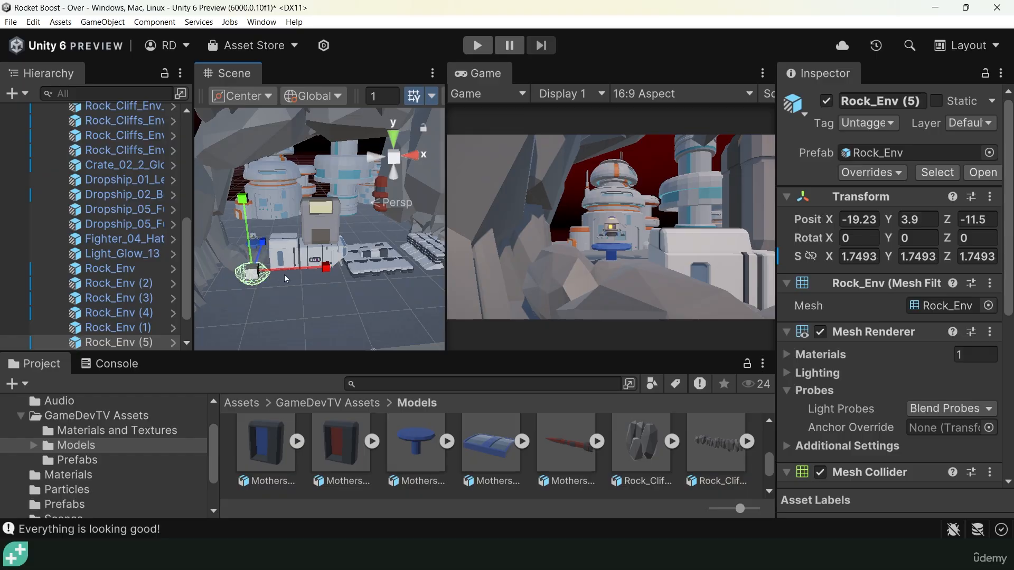
Stretch Rock_Env (5) along X to a scale of about 2.897 and inspect it from up close.
{"action": "left_click_drag", "start_coordinate": [326, 267], "coordinate": [303, 260]}
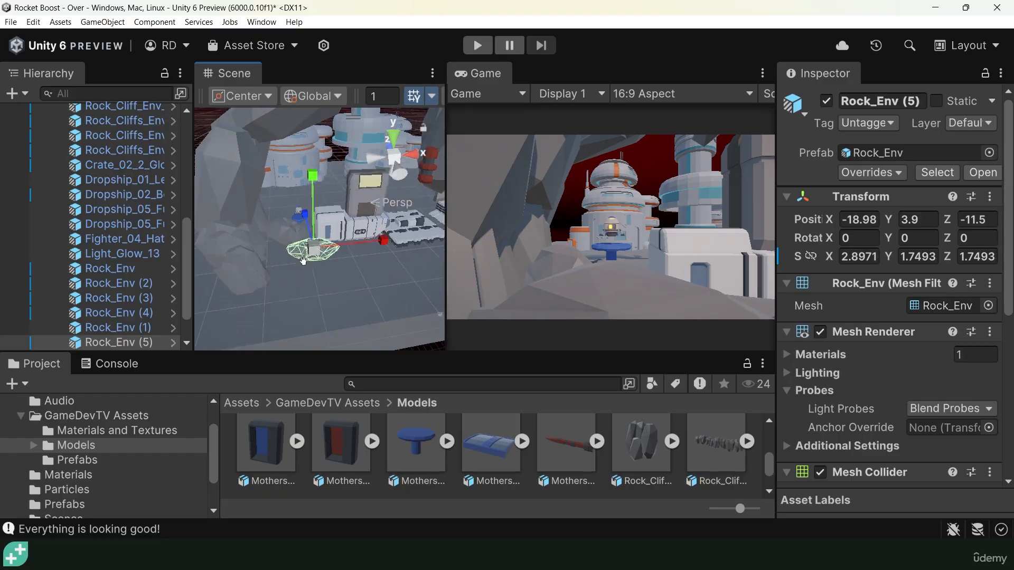
{"action": "middle_click_drag", "start_coordinate": [303, 261], "coordinate": [316, 246]}
{"action": "scroll", "coordinate": [353, 256], "scroll_direction": "up", "scroll_amount": 5}
{"action": "left_click_drag", "start_coordinate": [349, 258], "coordinate": [304, 232], "text": "alt"}
{"action": "middle_click_drag", "start_coordinate": [274, 238], "coordinate": [285, 180]}
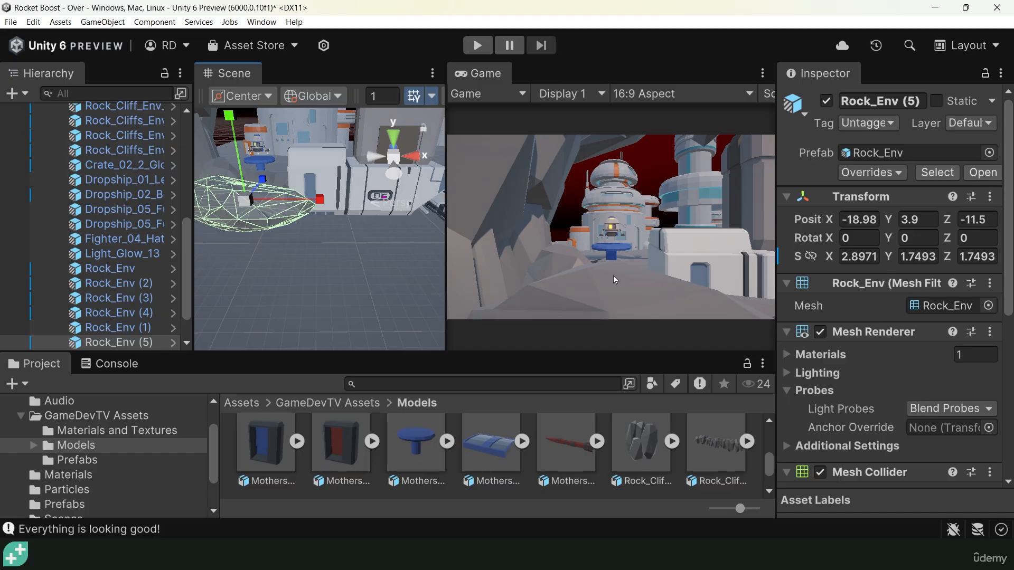
Play-test the level with a rocket flight around the launch pad to check the flattened foreground rock, and stop play mode.
{"action": "left_click", "coordinate": [481, 46]}
{"action": "key", "text": "space"}
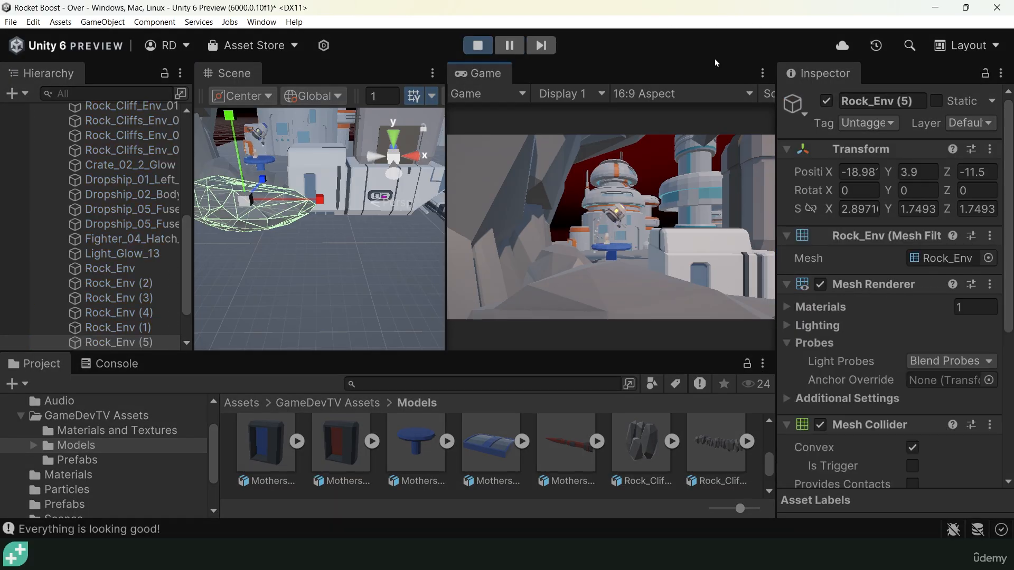
{"action": "key", "text": "d"}
{"action": "key", "text": "a"}
{"action": "key", "text": "space"}
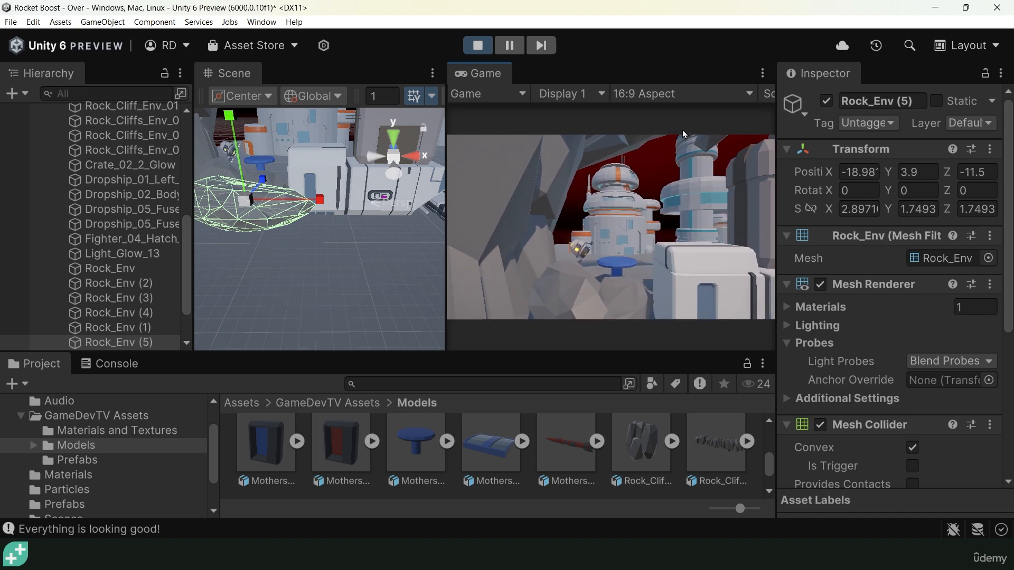
{"action": "left_click", "coordinate": [477, 45]}
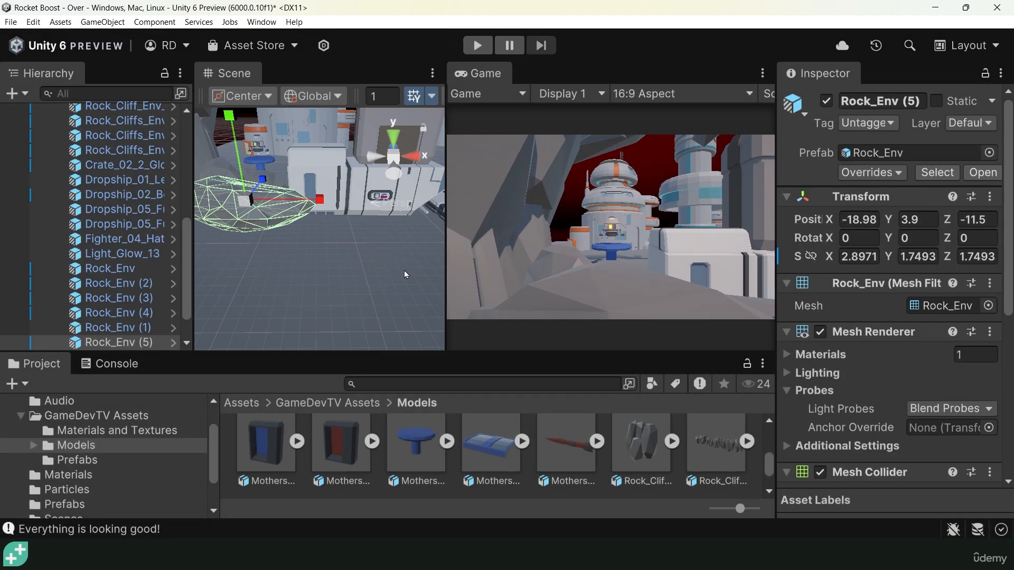
Enlarge the Scene and Game views by narrowing the Inspector and Hierarchy and slightly lowering the Project area's upper edge.
{"action": "scroll", "coordinate": [404, 271], "scroll_direction": "down", "scroll_amount": 5}
{"action": "left_click_drag", "start_coordinate": [325, 239], "coordinate": [294, 266], "text": "alt"}
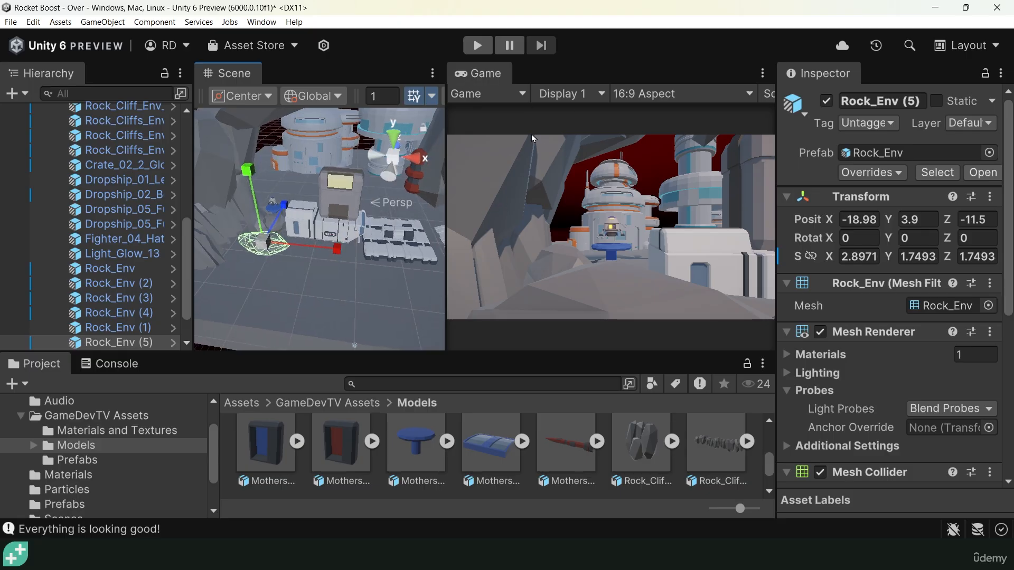
{"action": "left_click_drag", "start_coordinate": [777, 156], "coordinate": [906, 149]}
{"action": "left_click_drag", "start_coordinate": [220, 203], "coordinate": [131, 203]}
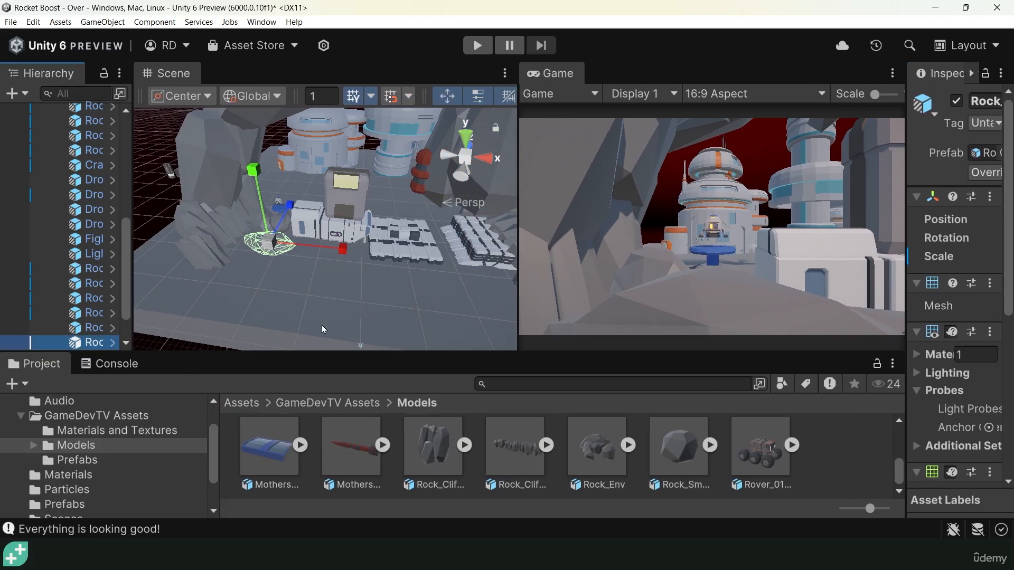
{"action": "left_click_drag", "start_coordinate": [384, 353], "coordinate": [384, 356]}
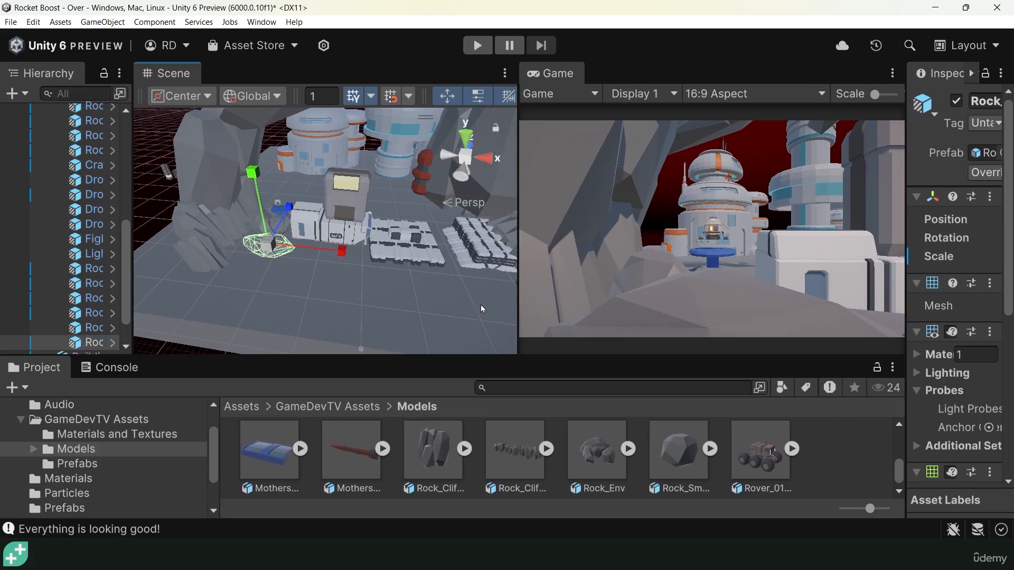
Rescale Rock_Env (5) along Z and reposition it beside the cliff rocks in front of the launch pad.
{"action": "left_click_drag", "start_coordinate": [354, 233], "coordinate": [390, 282], "text": "alt"}
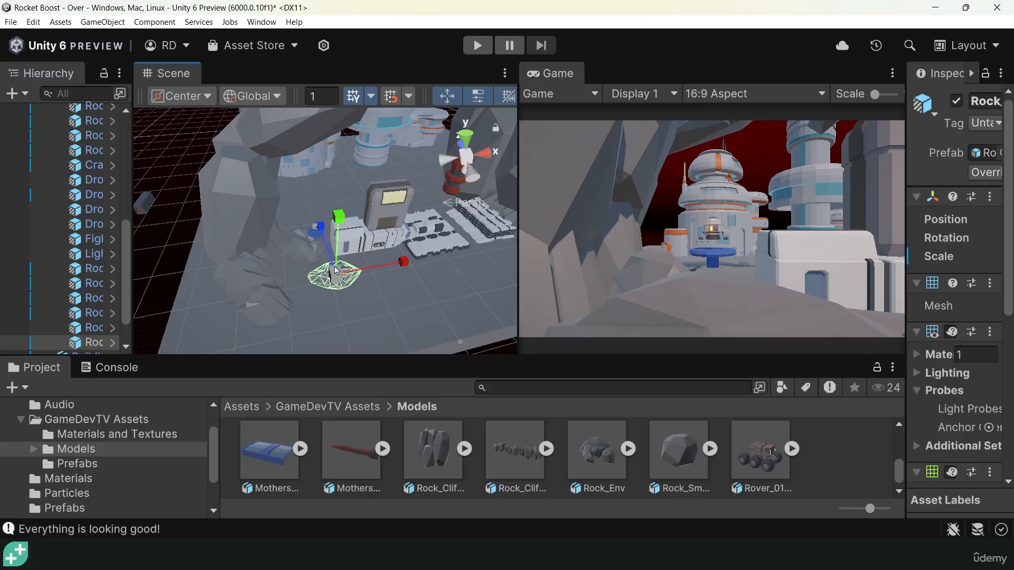
{"action": "key", "text": "r"}
{"action": "left_click_drag", "start_coordinate": [322, 232], "coordinate": [313, 174]}
{"action": "key", "text": "w"}
{"action": "left_click_drag", "start_coordinate": [397, 269], "coordinate": [131, 278]}
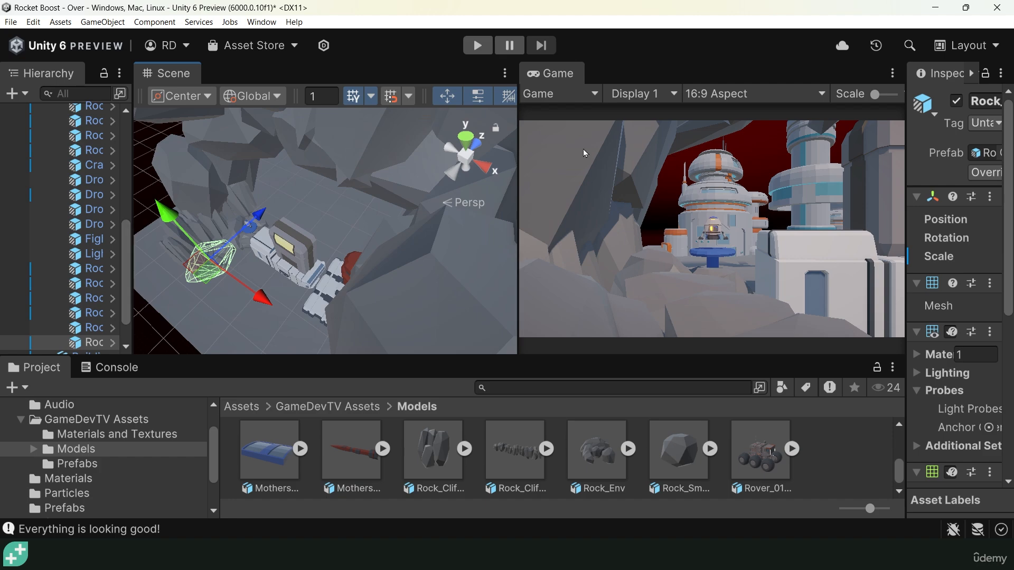
Play-test a short rocket flight to check the reshaped foreground rock, and stop play mode.
{"action": "left_click", "coordinate": [476, 47]}
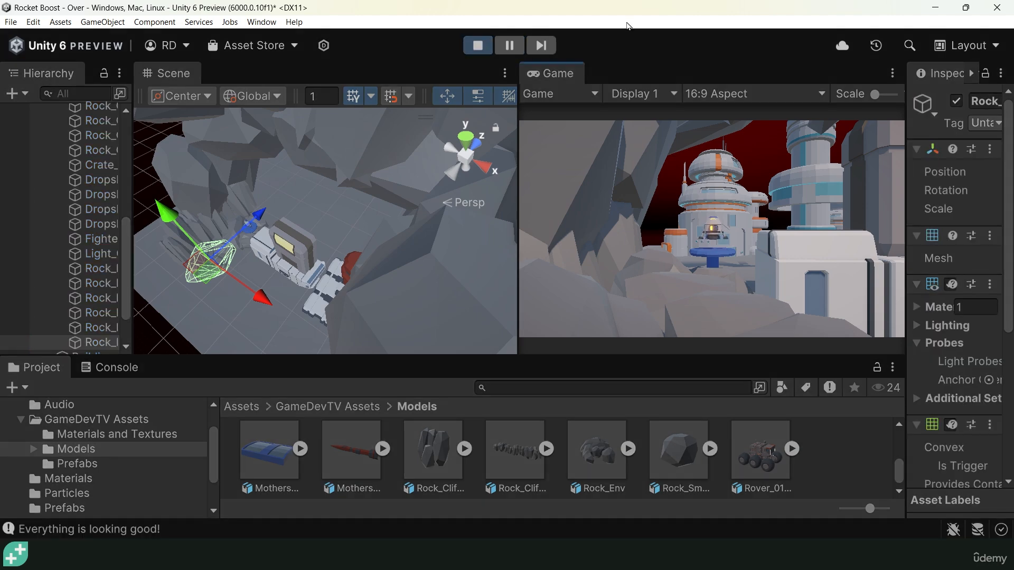
{"action": "key", "text": "space"}
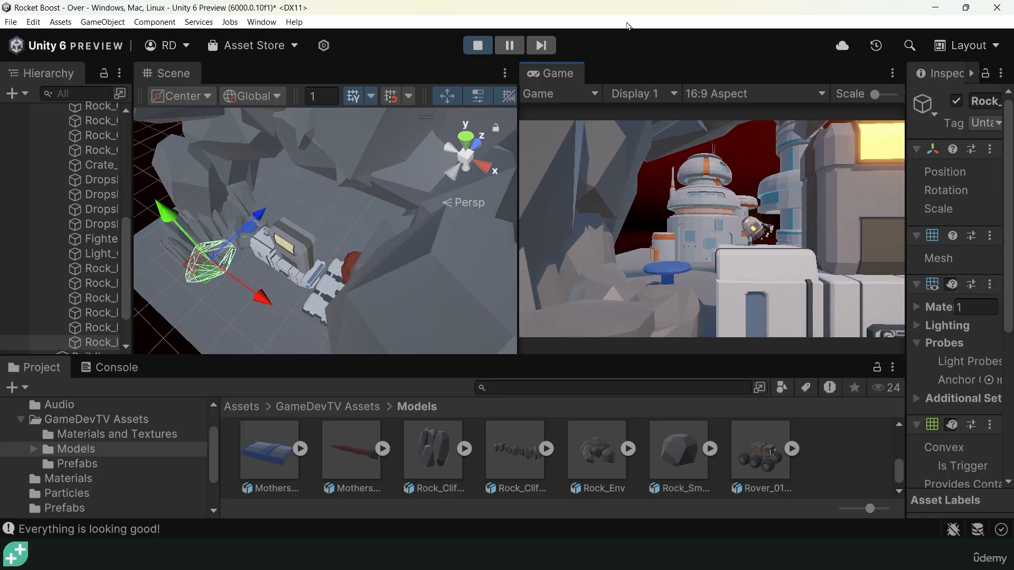
{"action": "left_click", "coordinate": [477, 46]}
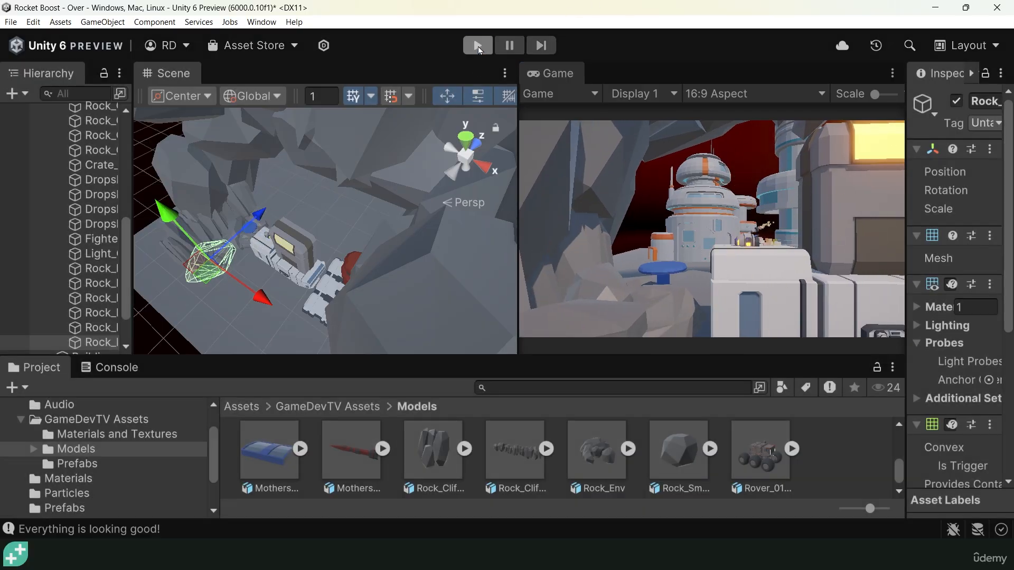
Duplicate the foreground rock twice, spread the copies along X in front of the white base modules, and rotate the farthest copy.
{"action": "left_click_drag", "start_coordinate": [237, 309], "coordinate": [383, 265], "text": "alt"}
{"action": "scroll", "coordinate": [424, 275], "scroll_direction": "up", "scroll_amount": 5}
{"action": "scroll", "coordinate": [382, 265], "scroll_direction": "down", "scroll_amount": 4}
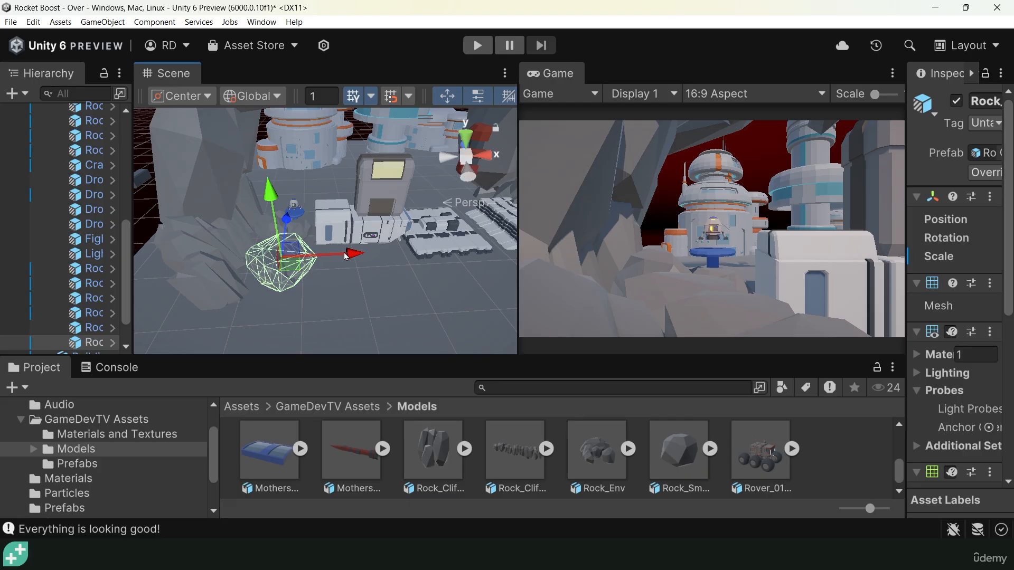
{"action": "left_click_drag", "start_coordinate": [352, 256], "coordinate": [497, 252]}
{"action": "key", "text": "e"}
{"action": "left_click_drag", "start_coordinate": [420, 313], "coordinate": [483, 317]}
Rotate the middle and farthest rock copies in front of the white base modules to different angles for variety.
{"action": "left_click", "coordinate": [336, 259]}
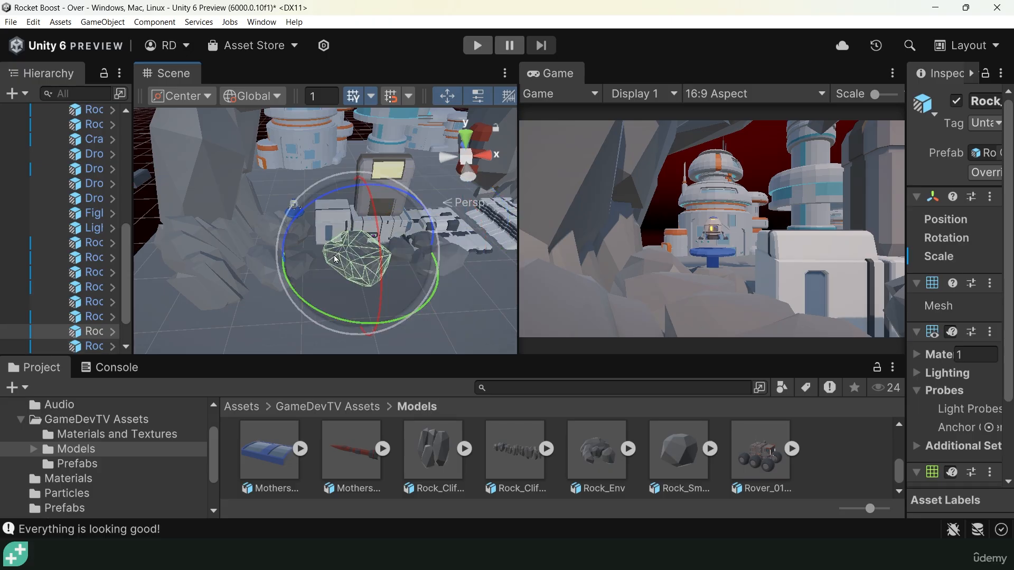
{"action": "left_click_drag", "start_coordinate": [554, 314], "coordinate": [544, 306]}
{"action": "left_click_drag", "start_coordinate": [381, 184], "coordinate": [429, 193]}
{"action": "middle_click_drag", "start_coordinate": [448, 261], "coordinate": [314, 261]}
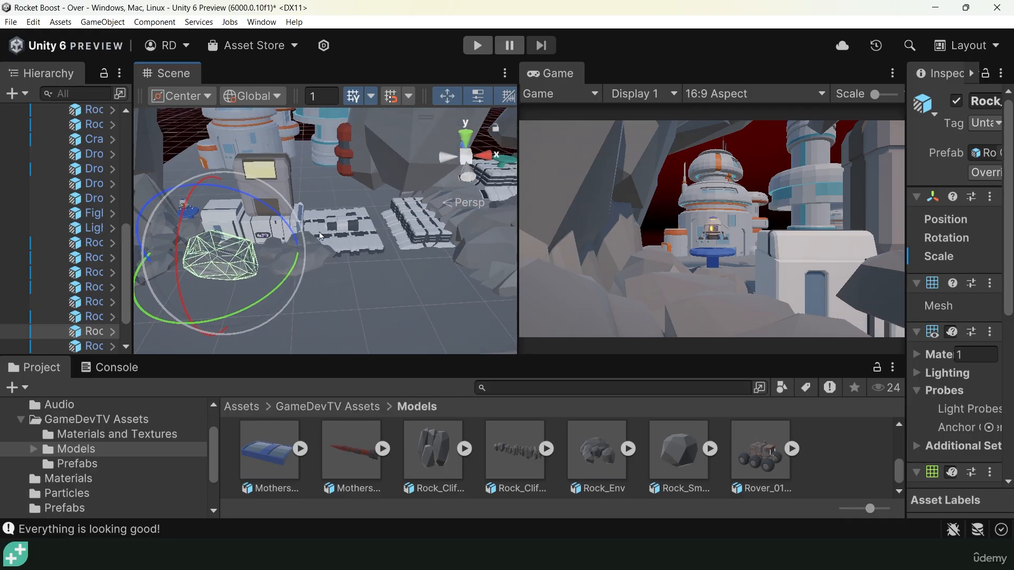
{"action": "left_click", "coordinate": [322, 242]}
{"action": "left_click_drag", "start_coordinate": [344, 200], "coordinate": [369, 211]}
Play-test the level by flying the rocket over the glowing tower to check the new row of foreground rocks.
{"action": "left_click", "coordinate": [477, 47]}
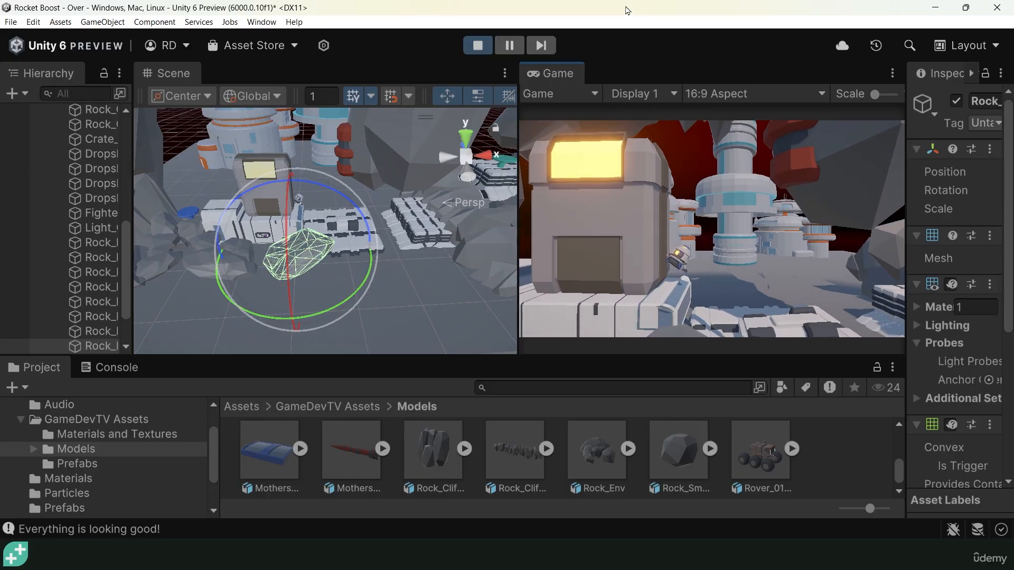
{"action": "key", "text": "space"}
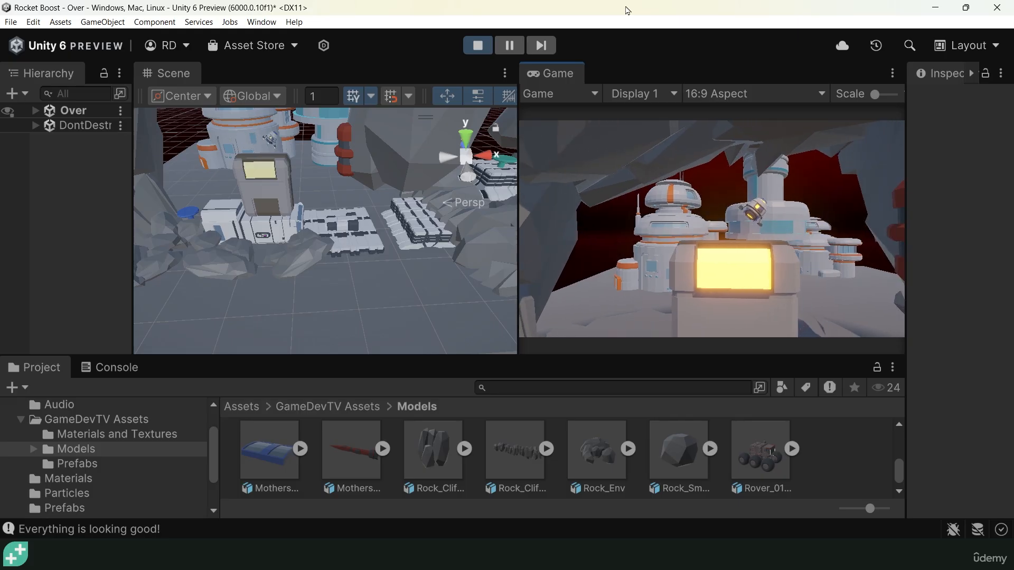
{"action": "key", "text": "a"}
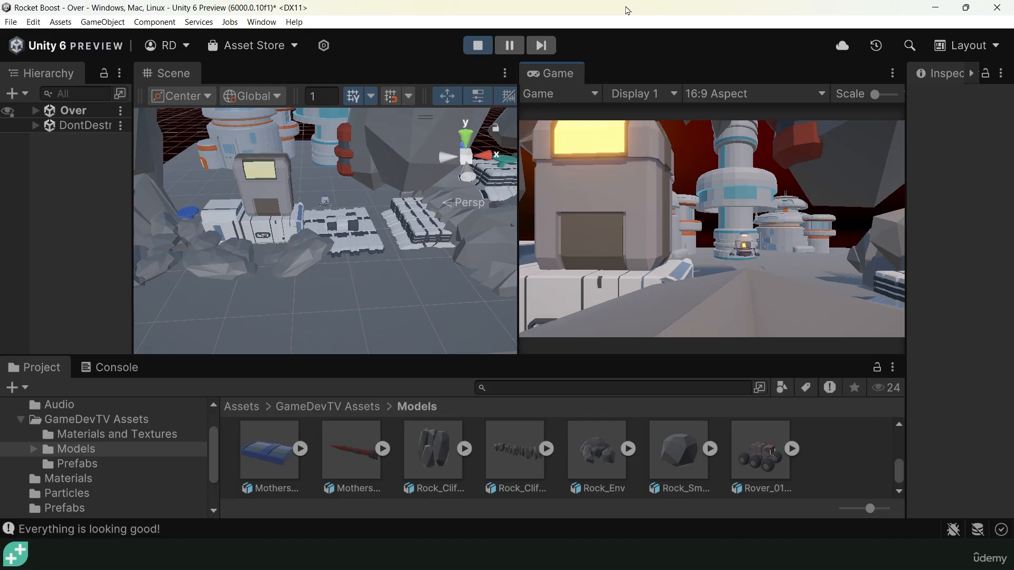
Fly the rocket past the glowing tower and over the striped platform to check the foreground, and stop play mode.
{"action": "key", "text": "space"}
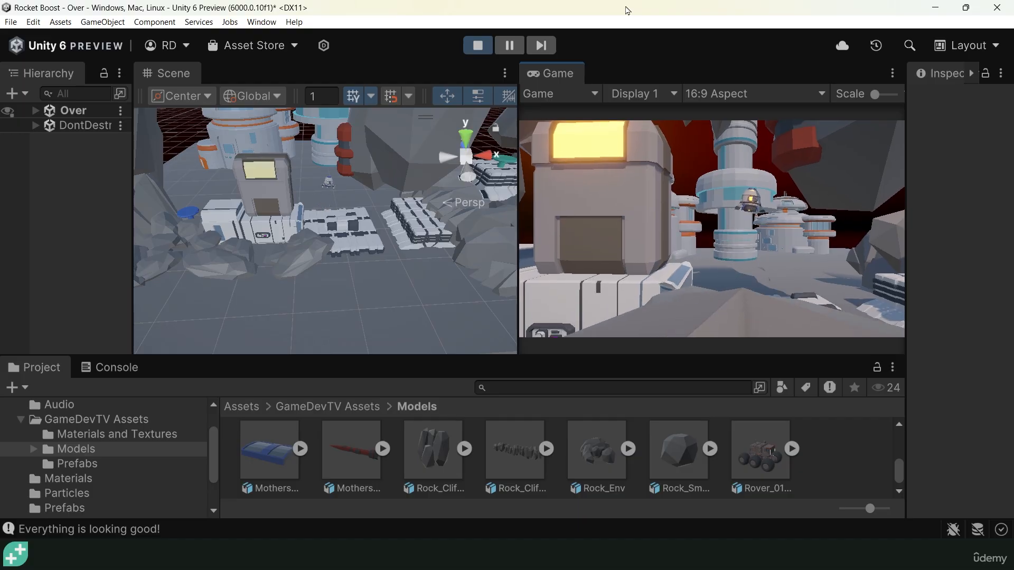
{"action": "key", "text": "d"}
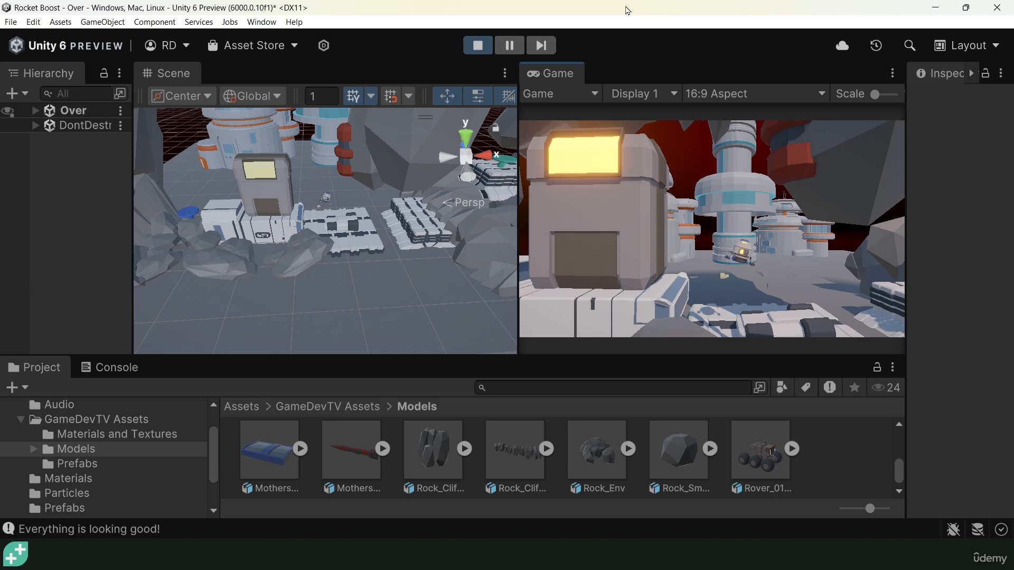
{"action": "key", "text": "space"}
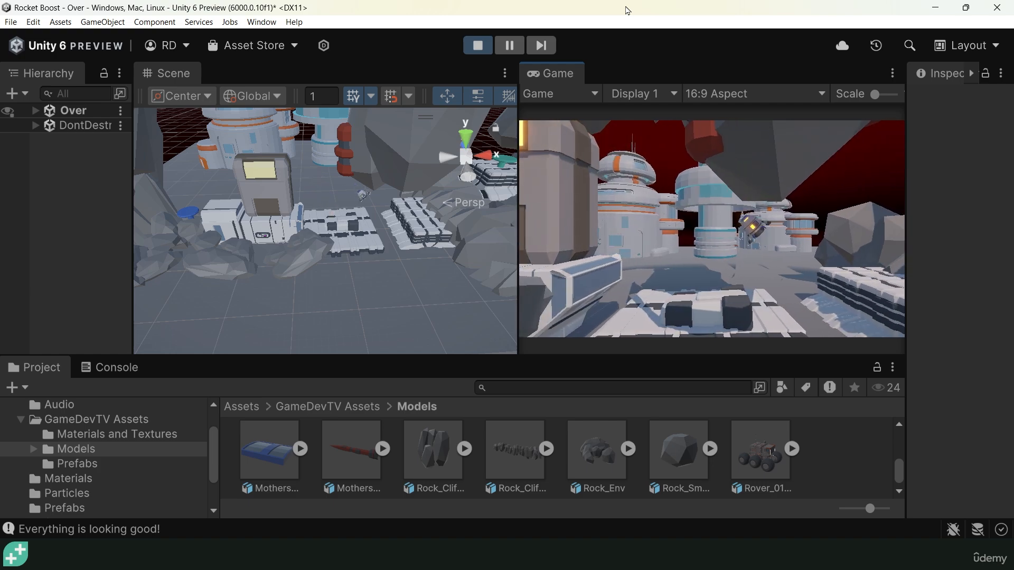
{"action": "left_click", "coordinate": [478, 46]}
Move the farthest foreground rock copy along X until it sits in front of the striped white platform.
{"action": "left_click", "coordinate": [292, 258]}
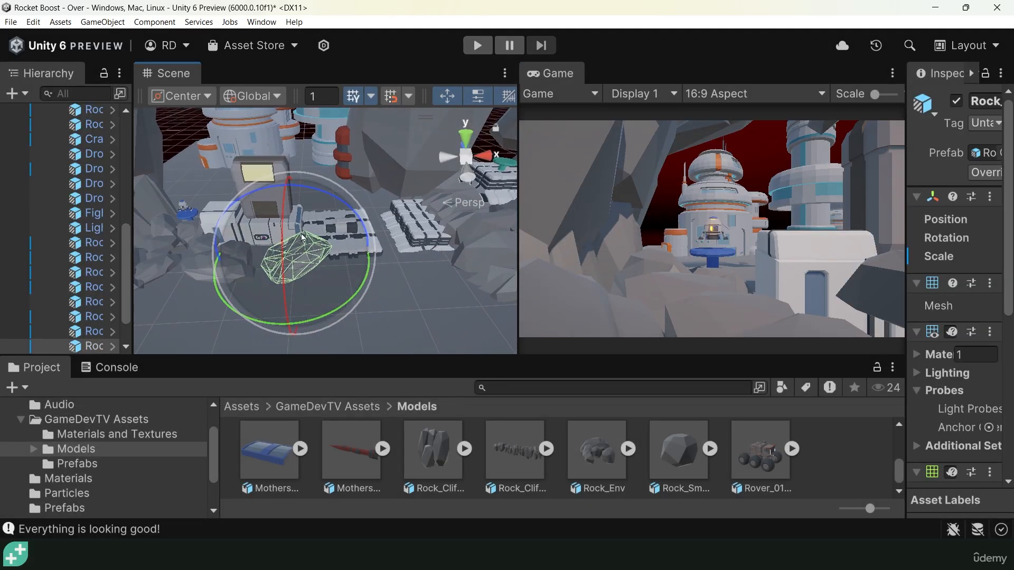
{"action": "key", "text": "w"}
{"action": "left_click_drag", "start_coordinate": [292, 196], "coordinate": [295, 214]}
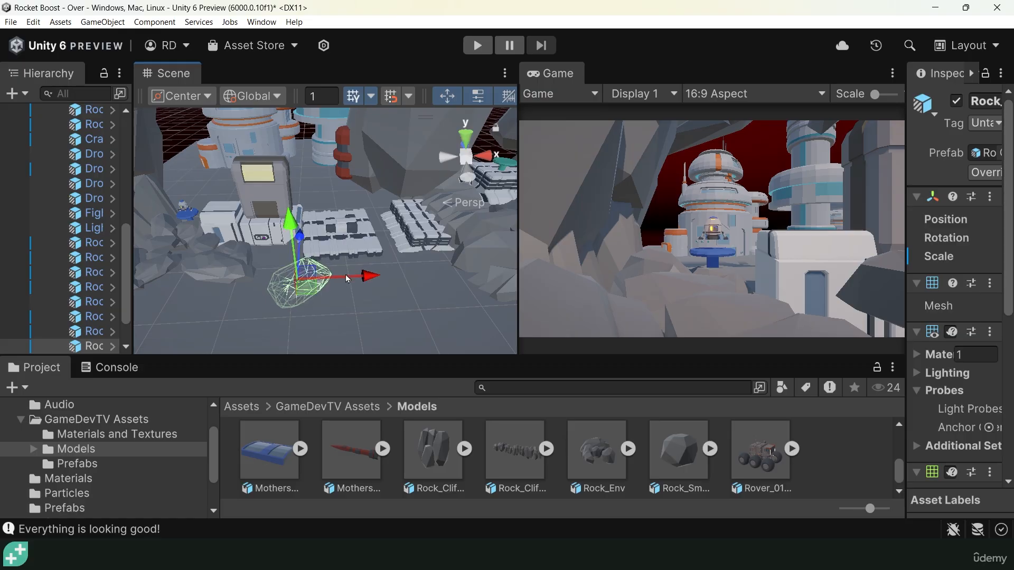
{"action": "left_click_drag", "start_coordinate": [348, 274], "coordinate": [393, 272]}
{"action": "left_click_drag", "start_coordinate": [339, 236], "coordinate": [336, 220]}
Rotate the rock in front of the striped white platform to a different angle.
{"action": "scroll", "coordinate": [317, 285], "scroll_direction": "up", "scroll_amount": 3}
{"action": "scroll", "coordinate": [318, 285], "scroll_direction": "up", "scroll_amount": 5}
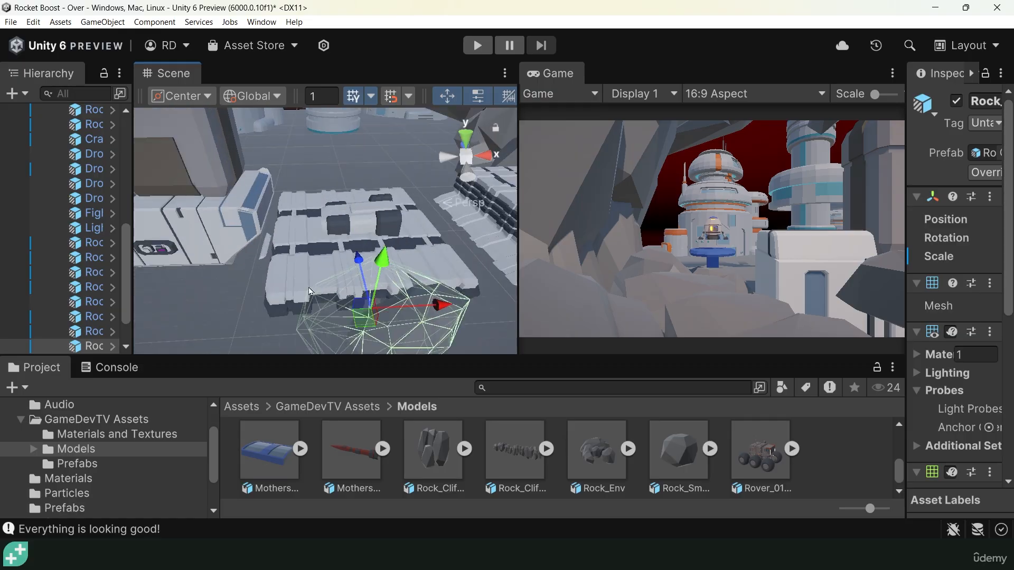
{"action": "key", "text": "e"}
{"action": "left_click_drag", "start_coordinate": [381, 156], "coordinate": [328, 190]}
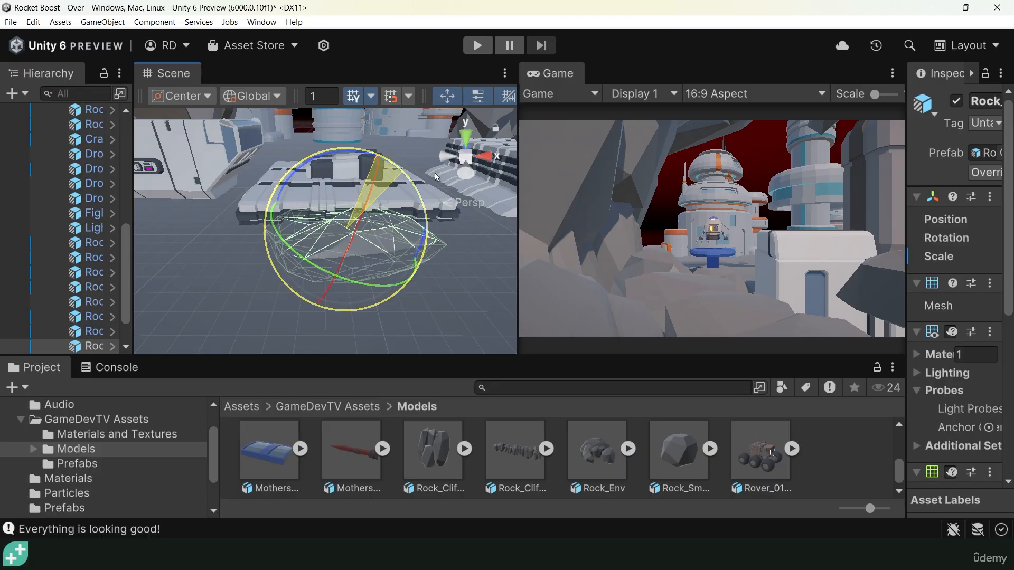
{"action": "key", "text": "w"}
{"action": "mouse_move", "coordinate": [288, 208]}
{"action": "right_mouse_down"}
{"action": "mouse_move", "coordinate": [237, 190]}
{"action": "mouse_move", "coordinate": [295, 206]}
{"action": "right_mouse_up"}
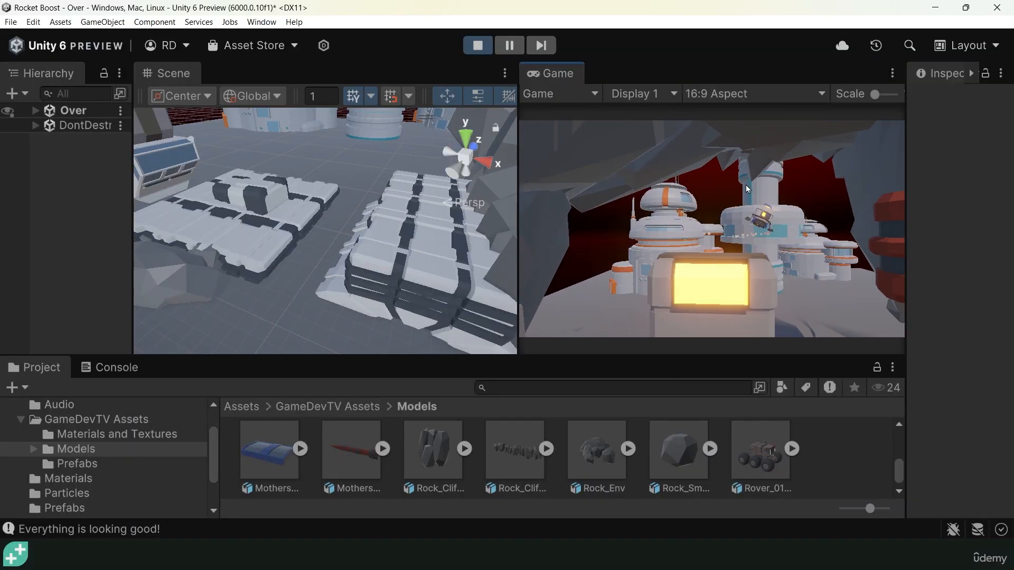
Play-test the flight past the glowing tower to check the moved rock, and pause above the striped platform.
{"action": "key", "text": "a"}
{"action": "key", "text": "space"}
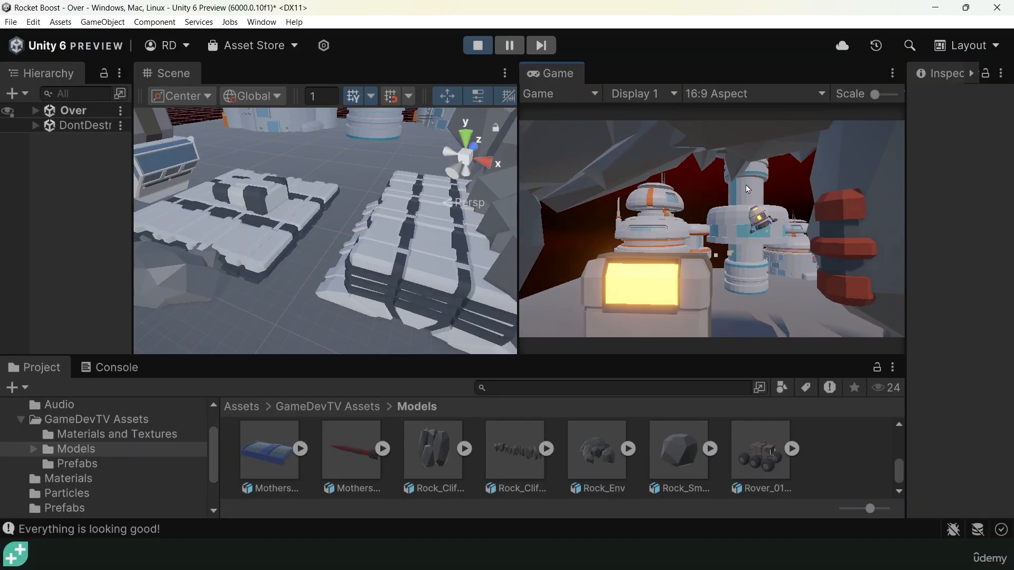
{"action": "key", "text": "space"}
{"action": "key", "text": "d"}
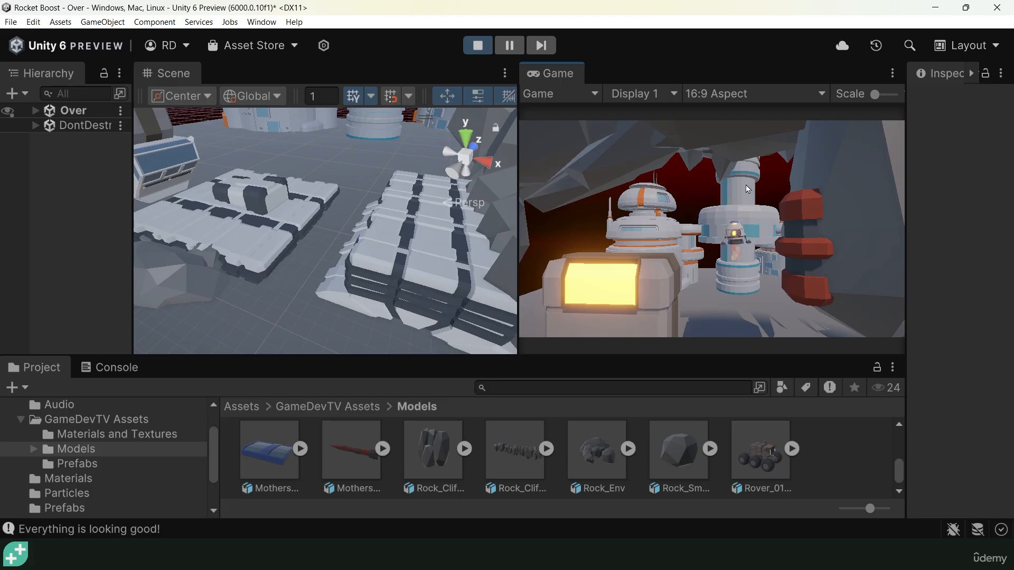
{"action": "key", "text": "a"}
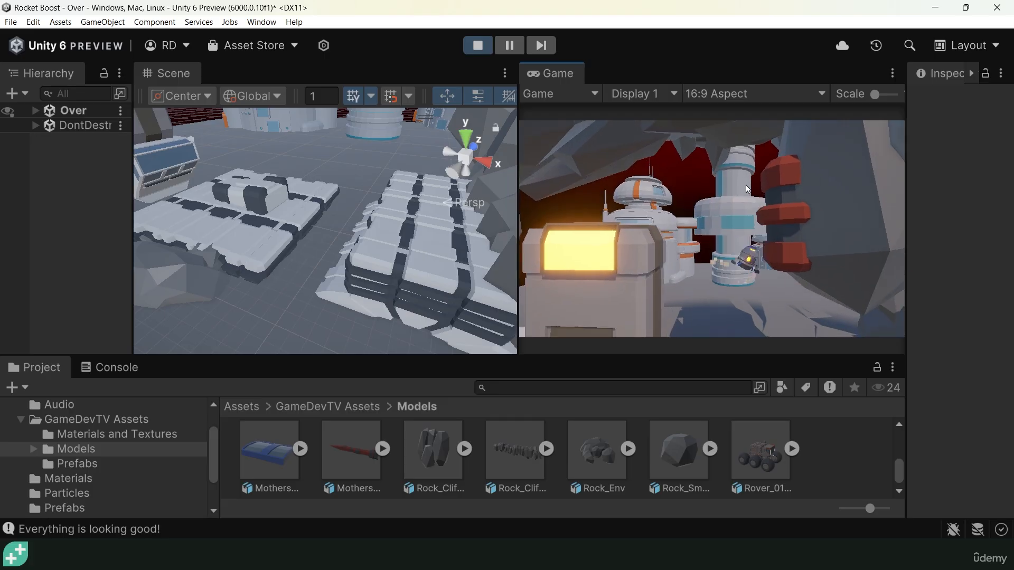
{"action": "key", "text": "space"}
{"action": "key", "text": "space"}
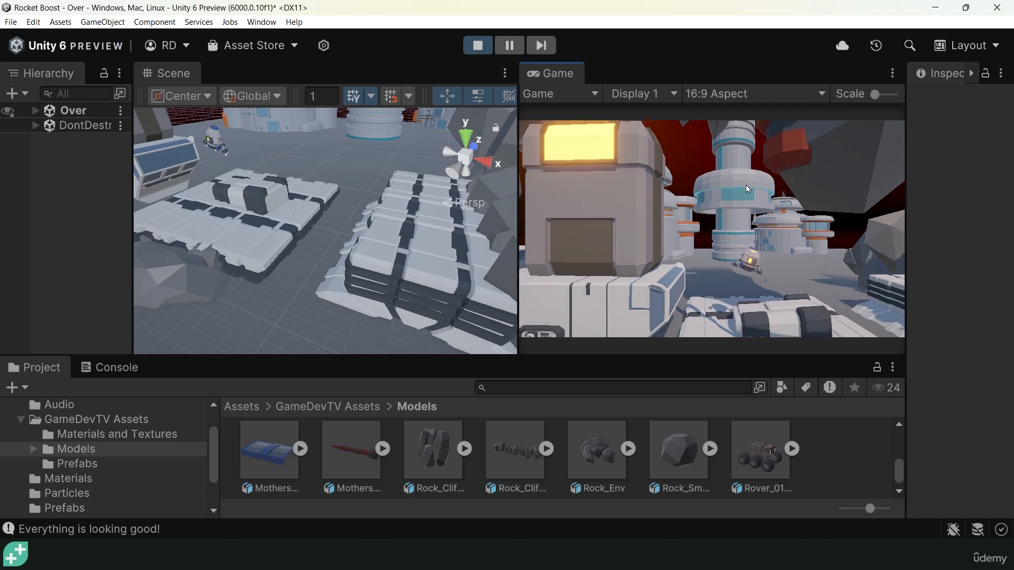
{"action": "key", "text": "a"}
{"action": "key", "text": "space"}
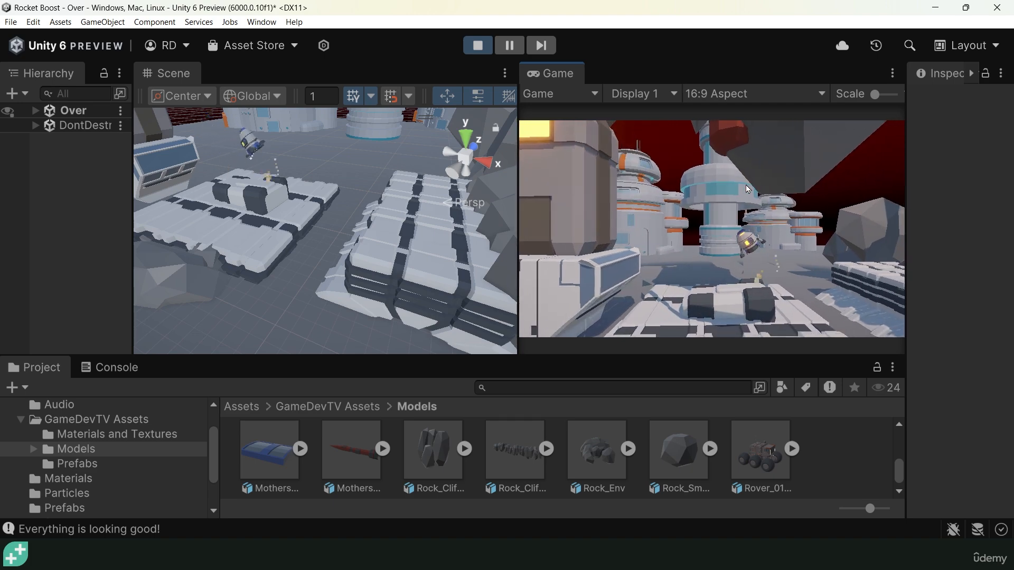
{"action": "left_click", "coordinate": [512, 45]}
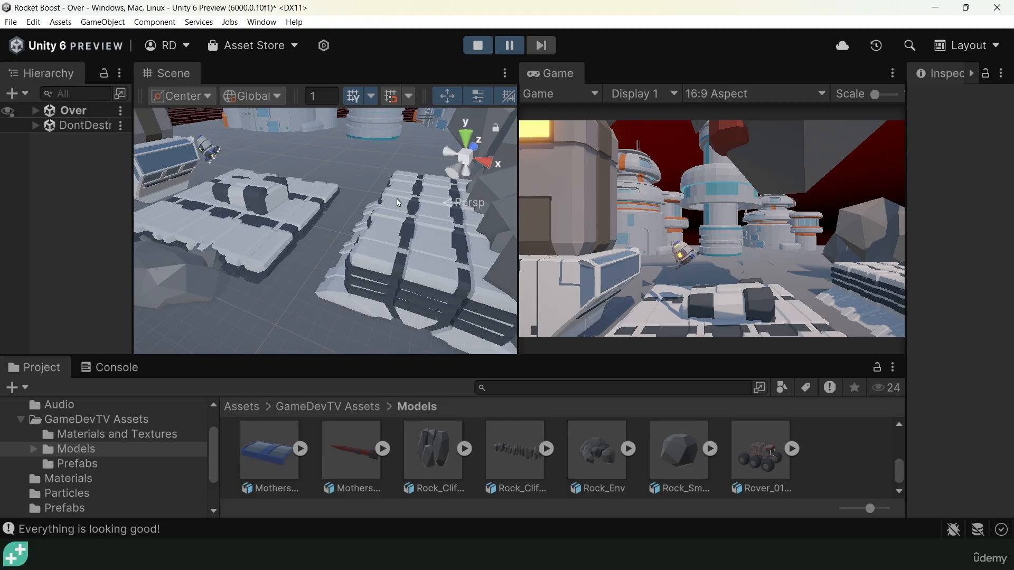
Try raising and repositioning the rock beside the striped platform while play mode is paused, and stop play mode.
{"action": "left_click", "coordinate": [156, 298]}
{"action": "key", "text": "f"}
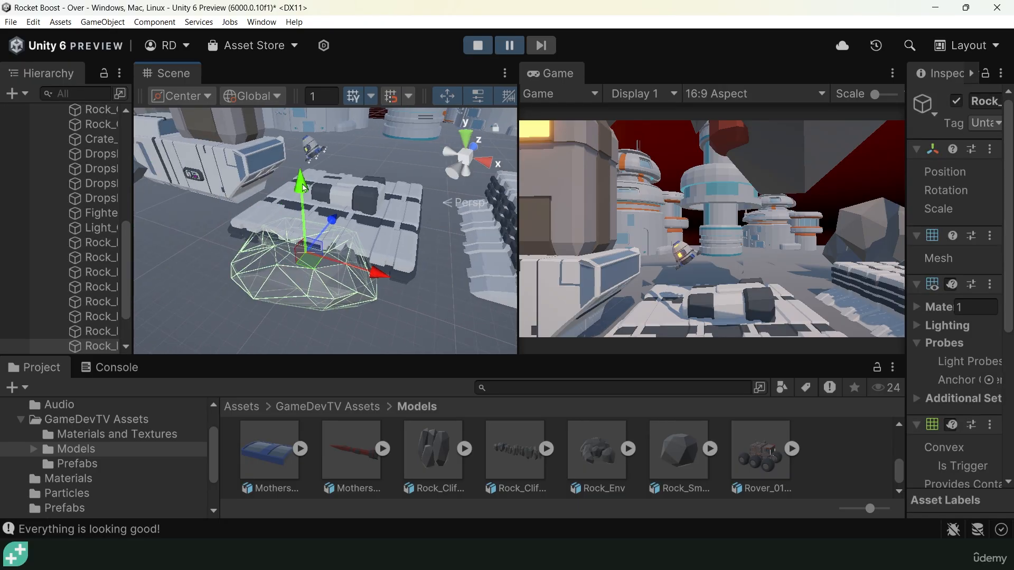
{"action": "left_click_drag", "start_coordinate": [303, 187], "coordinate": [310, 163]}
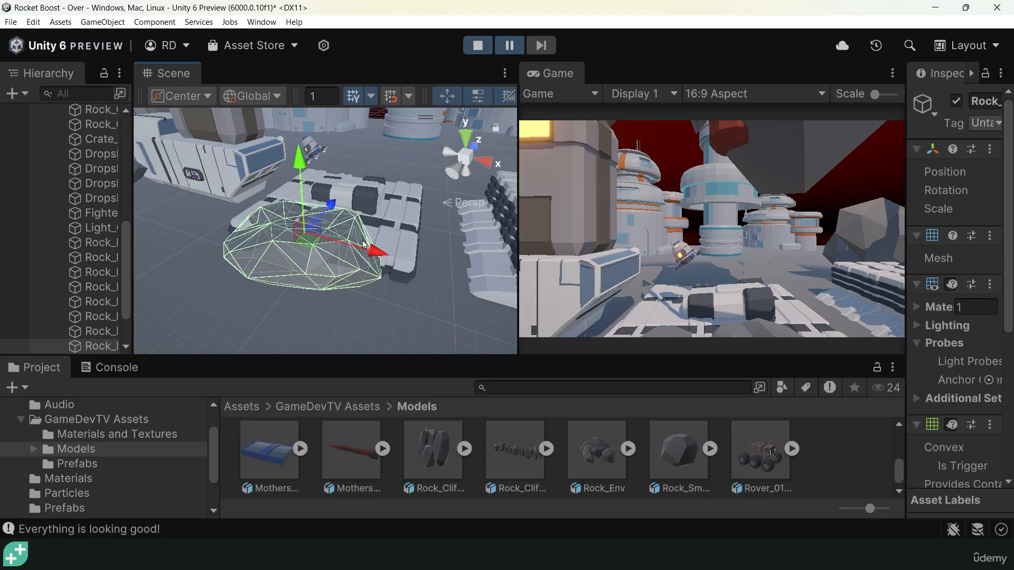
{"action": "left_click_drag", "start_coordinate": [367, 246], "coordinate": [389, 199]}
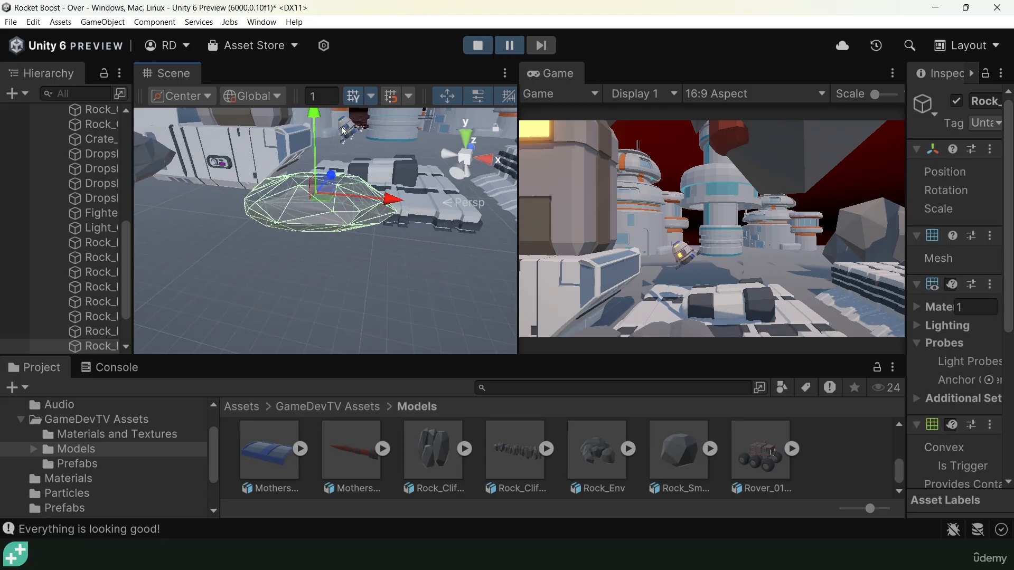
{"action": "left_click_drag", "start_coordinate": [315, 123], "coordinate": [315, 116]}
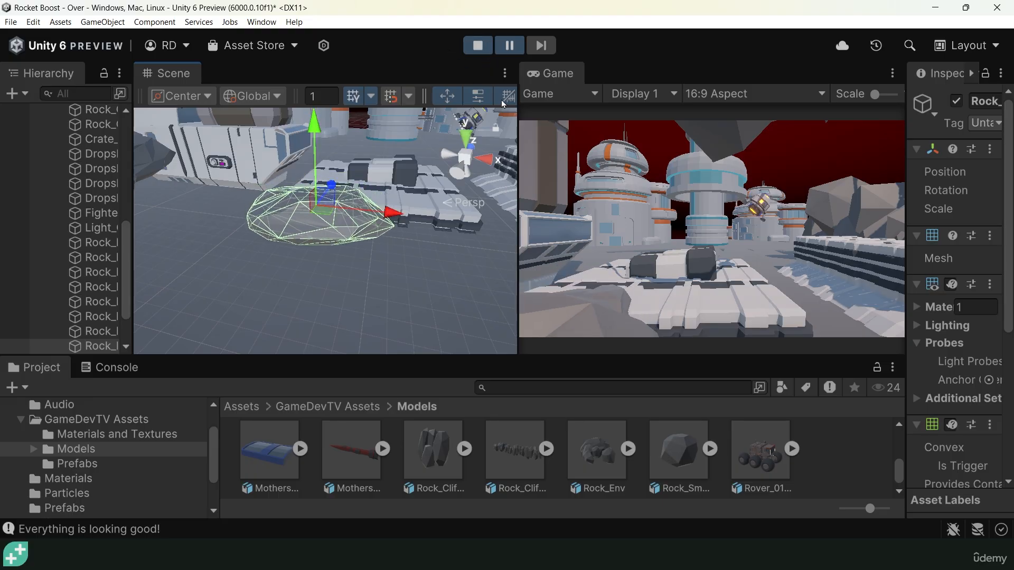
{"action": "left_click", "coordinate": [479, 45]}
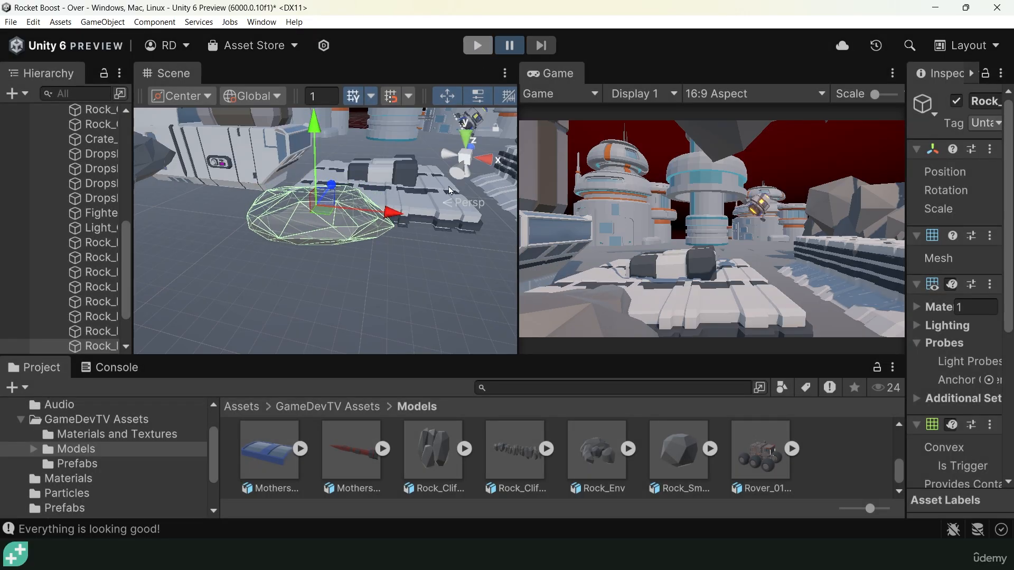
Add the Mothership_02_Tip_Red model to the scene as an upright spike in the foreground of the striped white platform.
{"action": "scroll", "coordinate": [343, 261], "scroll_direction": "up", "scroll_amount": 2}
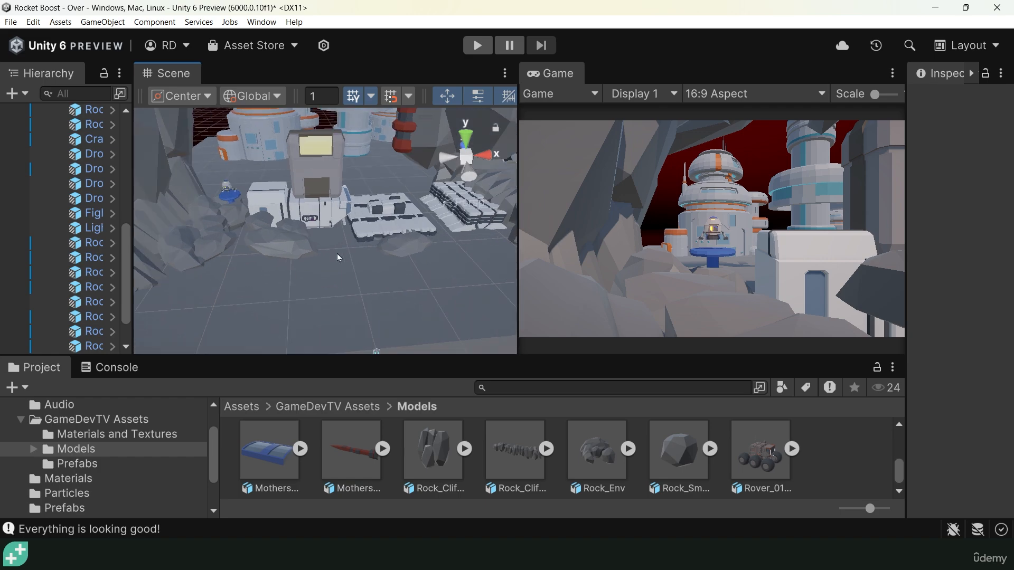
{"action": "left_click", "coordinate": [352, 453]}
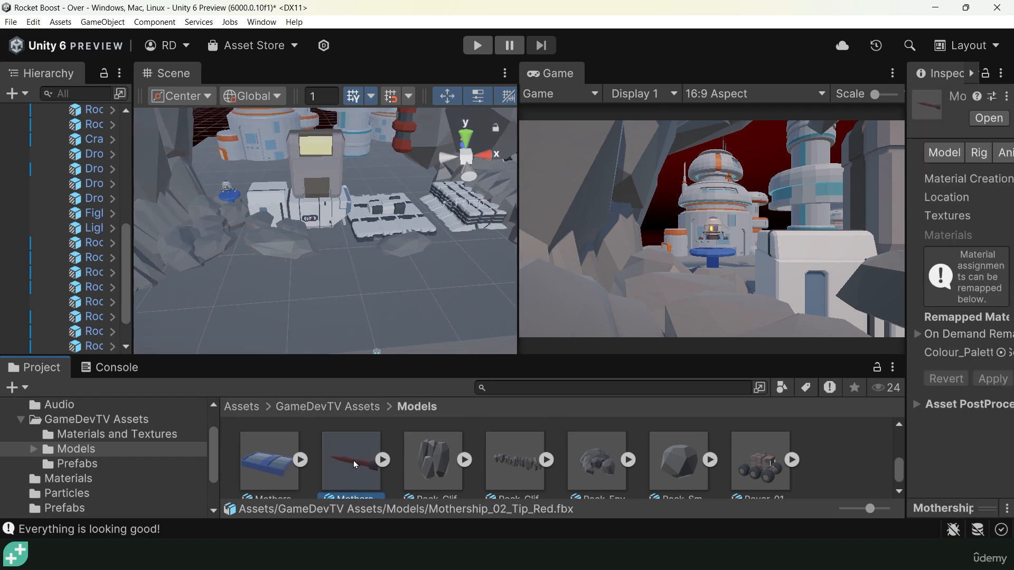
{"action": "left_click_drag", "start_coordinate": [355, 459], "coordinate": [289, 444]}
{"action": "key", "text": "w"}
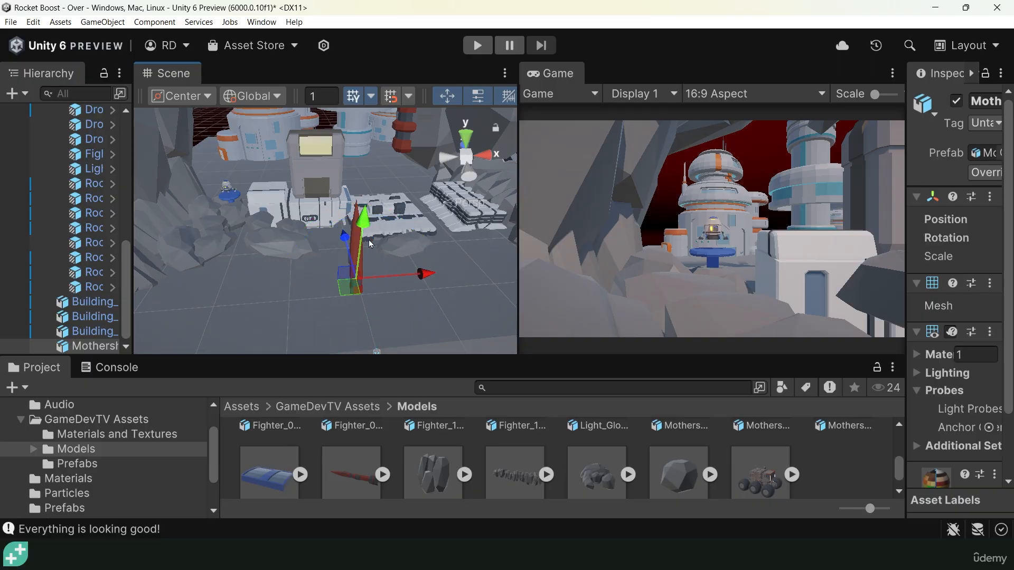
{"action": "left_click_drag", "start_coordinate": [364, 225], "coordinate": [498, 284]}
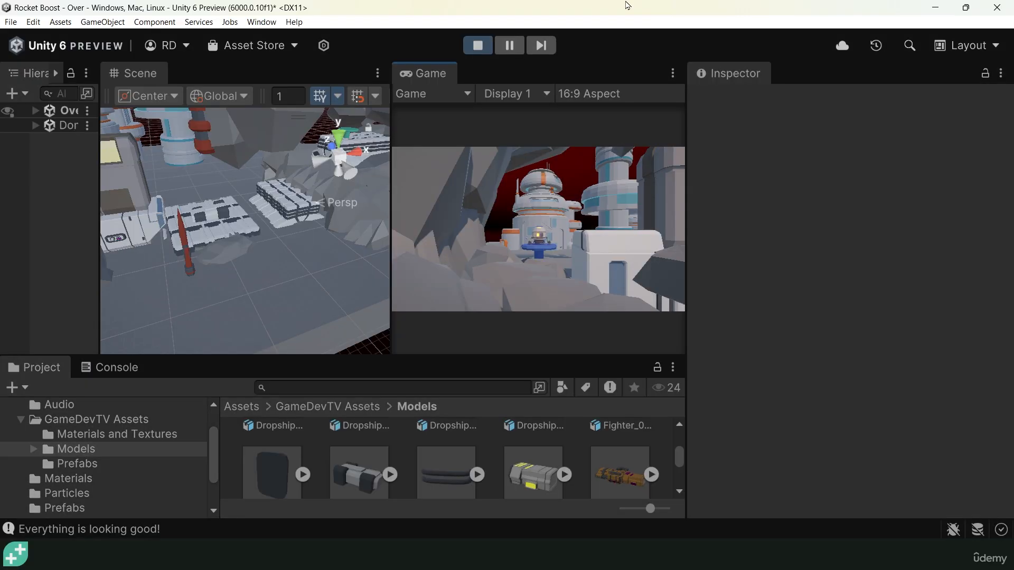
Play-test the rocket flight to check how the red foreground spike looks, and stop play mode.
{"action": "key", "text": "space"}
{"action": "key", "text": "d"}
{"action": "key", "text": "space"}
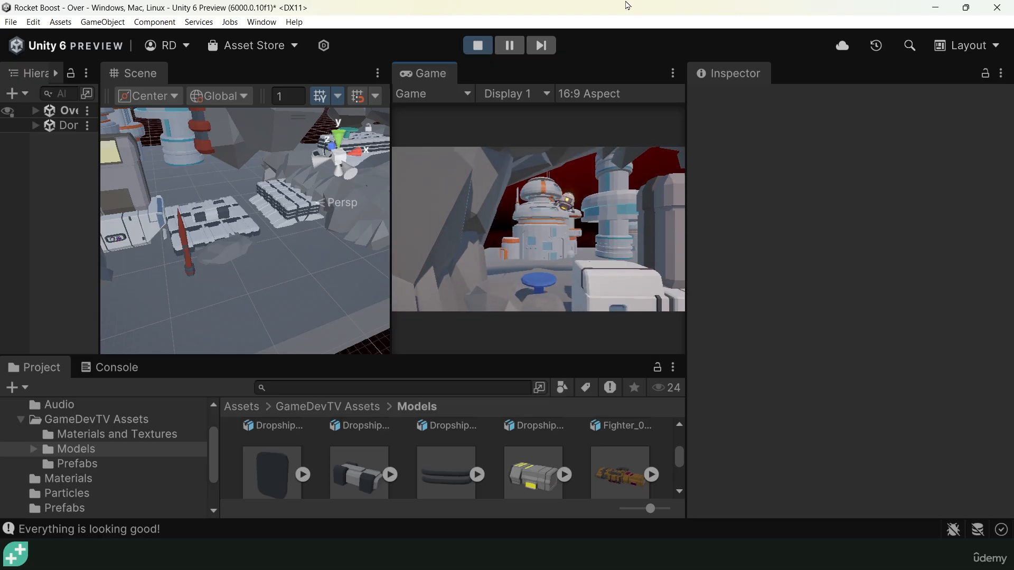
{"action": "key", "text": "space"}
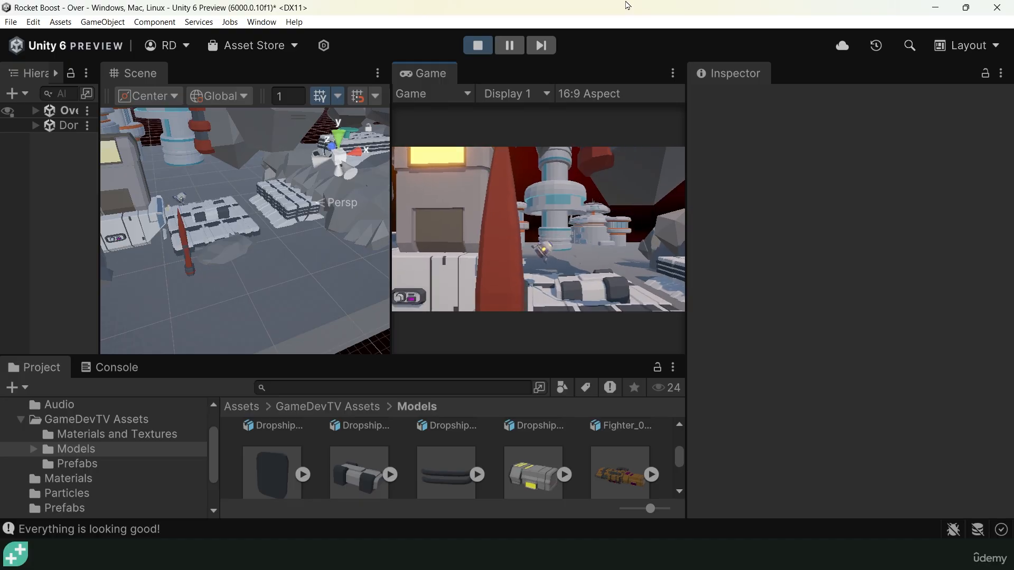
{"action": "key", "text": "space"}
{"action": "key", "text": "space"}
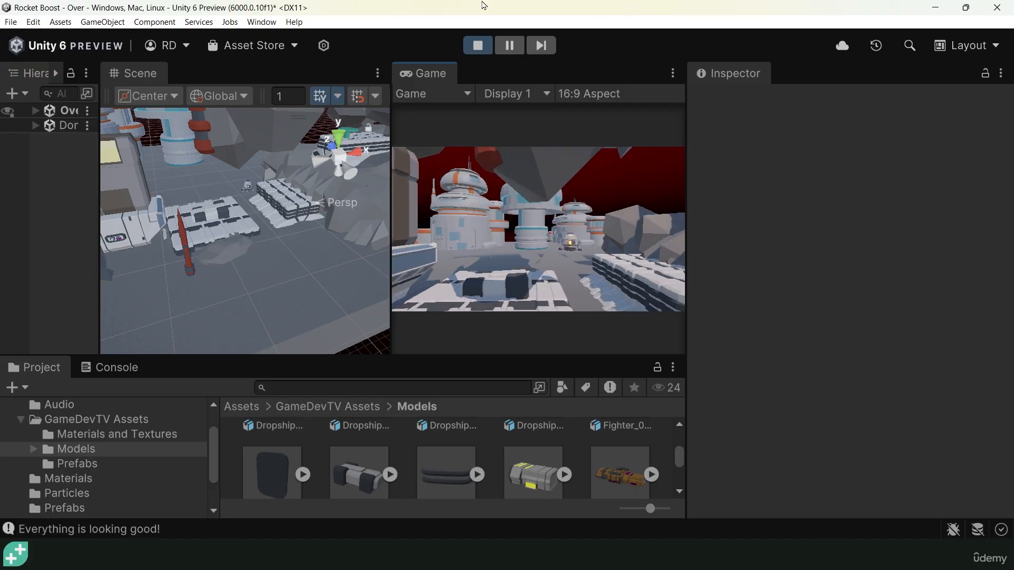
{"action": "key", "text": "ctrl+p"}
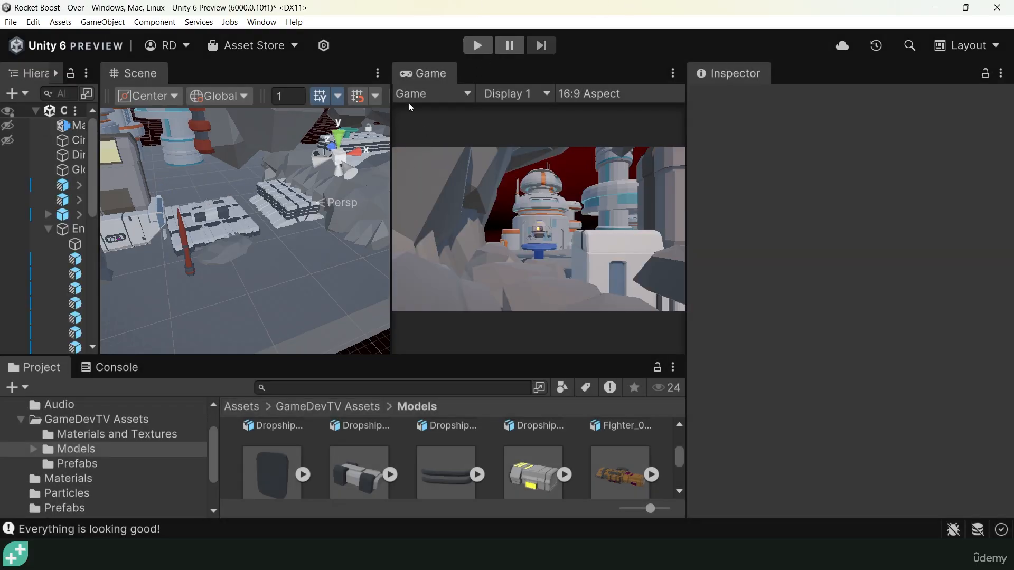
Examine the decorated level from the launch pad and white base modules past the glowing tower and red tube to the finish pad.
{"action": "right_click_drag", "start_coordinate": [144, 276], "coordinate": [264, 222]}
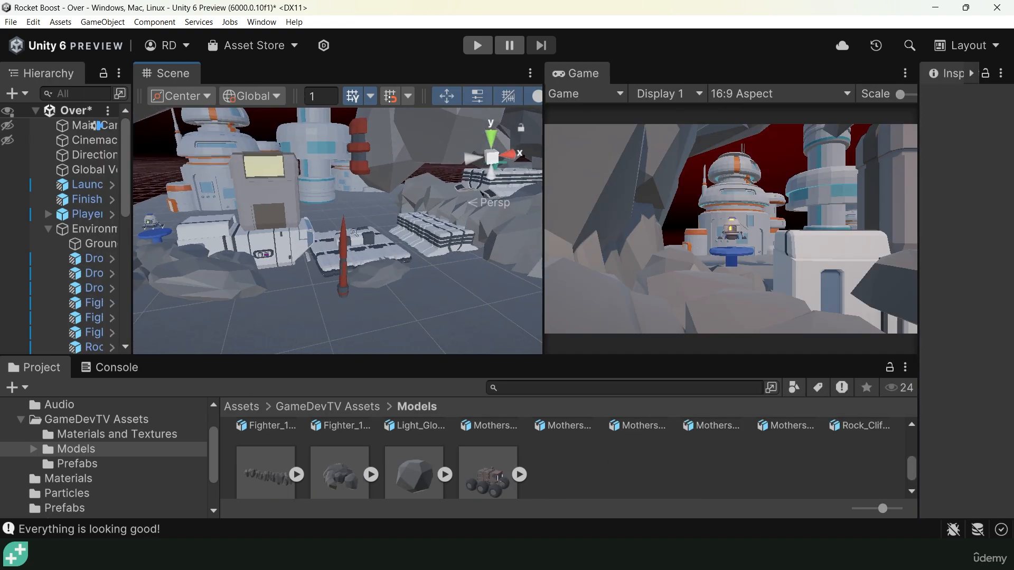
{"action": "mouse_move", "coordinate": [354, 232]}
{"action": "right_mouse_down"}
{"action": "mouse_move", "coordinate": [338, 238]}
{"action": "mouse_move", "coordinate": [353, 246]}
{"action": "right_mouse_up"}
{"action": "left_click_drag", "start_coordinate": [341, 207], "coordinate": [321, 236], "text": "alt"}
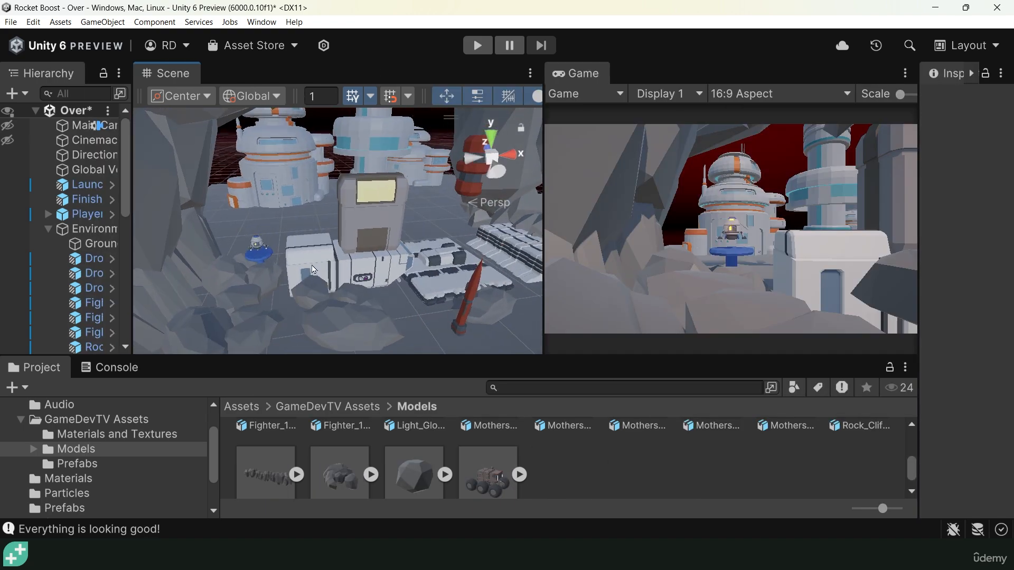
{"action": "left_click", "coordinate": [307, 252]}
{"action": "scroll", "coordinate": [278, 259], "scroll_direction": "up", "scroll_amount": 3}
{"action": "scroll", "coordinate": [280, 260], "scroll_direction": "up", "scroll_amount": 5}
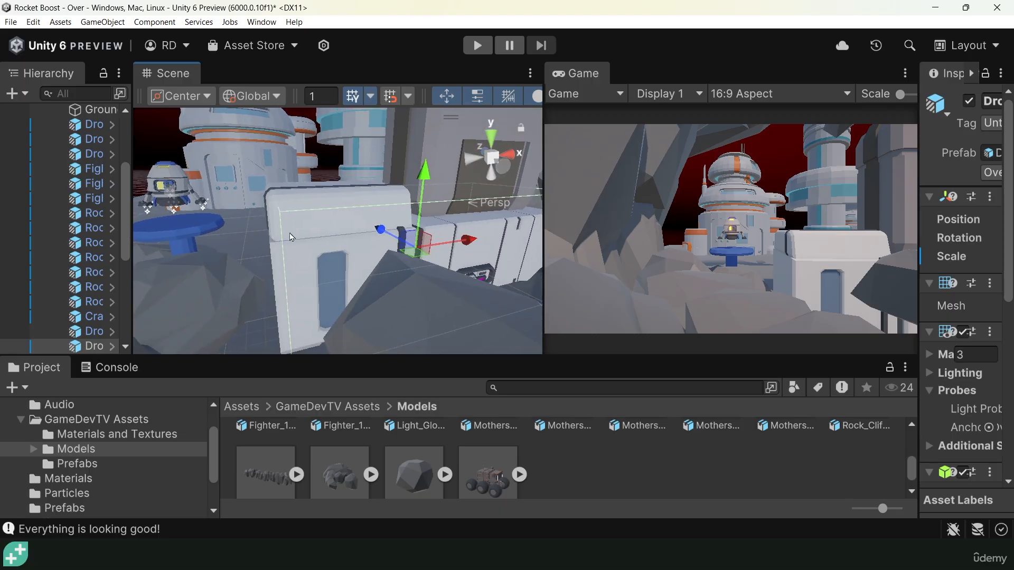
{"action": "left_click_drag", "start_coordinate": [359, 239], "coordinate": [353, 277], "text": "alt"}
{"action": "left_click", "coordinate": [377, 186]}
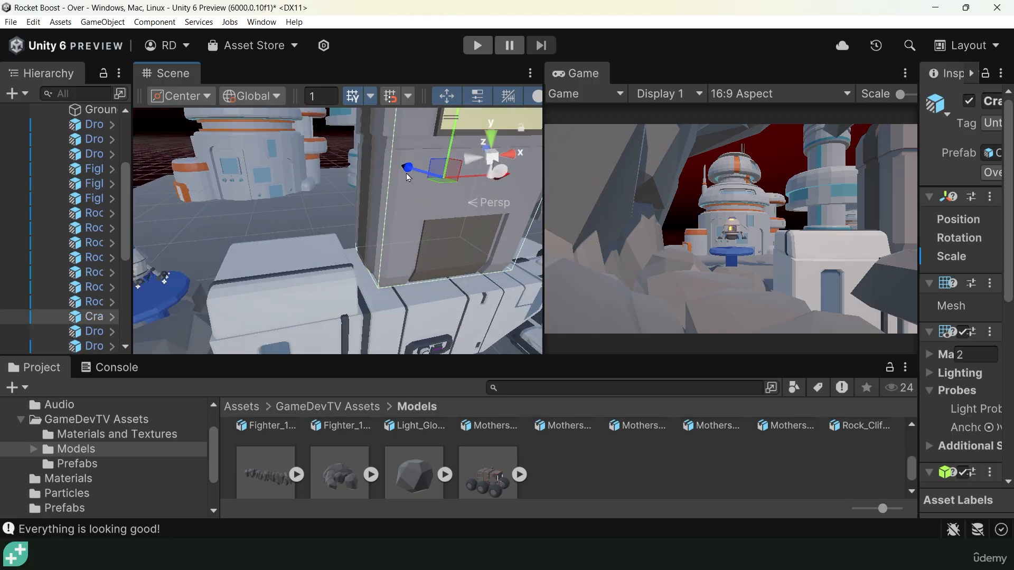
{"action": "mouse_move", "coordinate": [409, 174]}
{"action": "middle_mouse_down"}
{"action": "mouse_move", "coordinate": [380, 196]}
{"action": "mouse_move", "coordinate": [422, 164]}
{"action": "middle_mouse_up"}
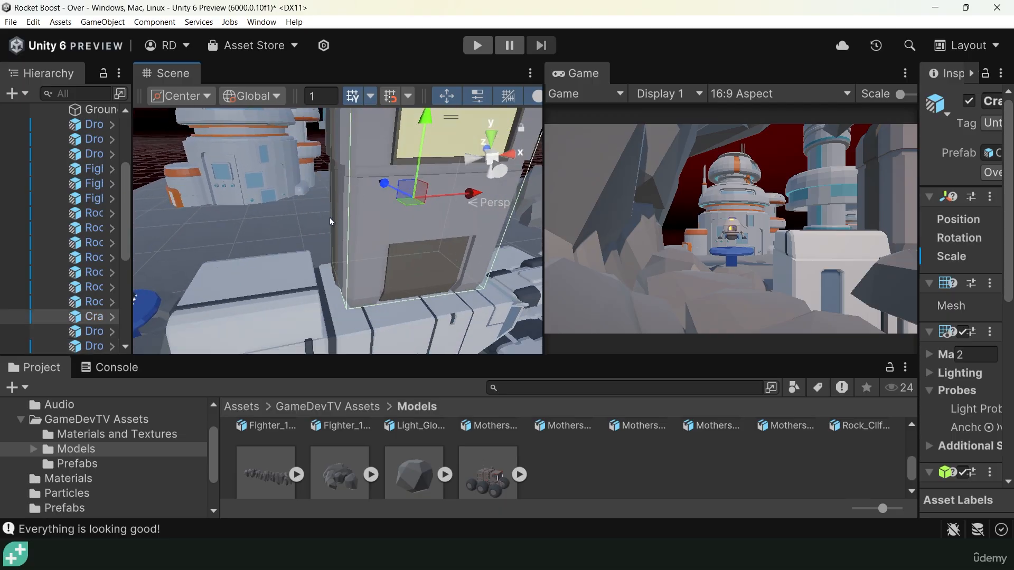
{"action": "left_click_drag", "start_coordinate": [330, 217], "coordinate": [377, 254], "text": "alt"}
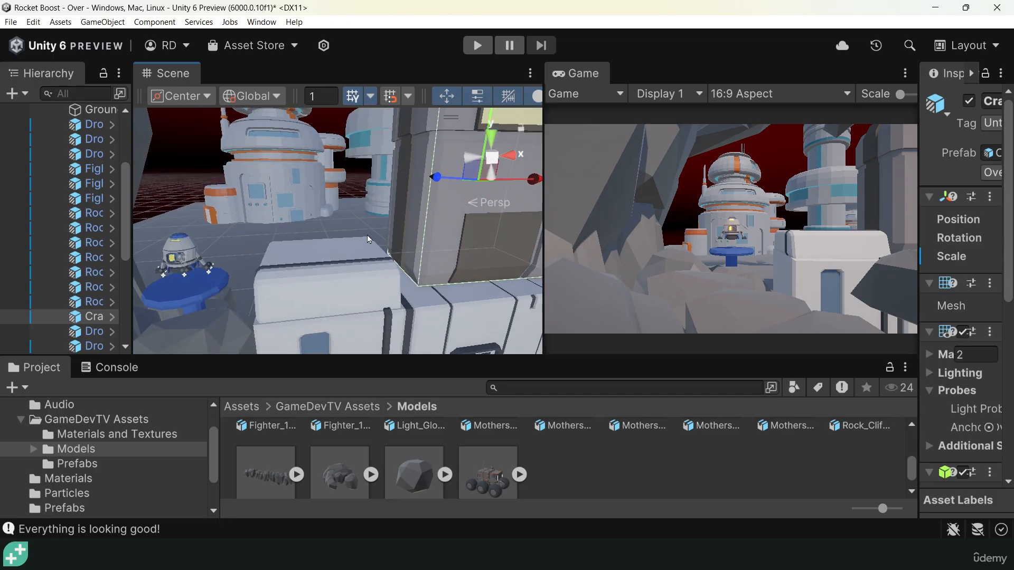
{"action": "mouse_move", "coordinate": [375, 237]}
{"action": "middle_mouse_down"}
{"action": "mouse_move", "coordinate": [356, 195]}
{"action": "mouse_move", "coordinate": [390, 226]}
{"action": "middle_mouse_up"}
{"action": "left_click", "coordinate": [391, 226]}
{"action": "key", "text": "f"}
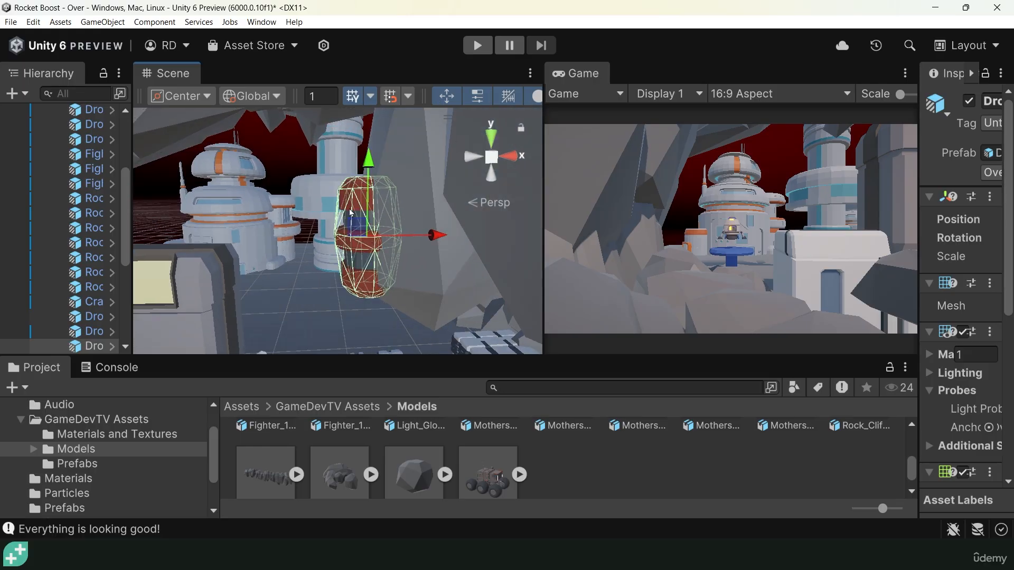
{"action": "left_click", "coordinate": [293, 283]}
{"action": "left_click_drag", "start_coordinate": [293, 283], "coordinate": [312, 236], "text": "alt"}
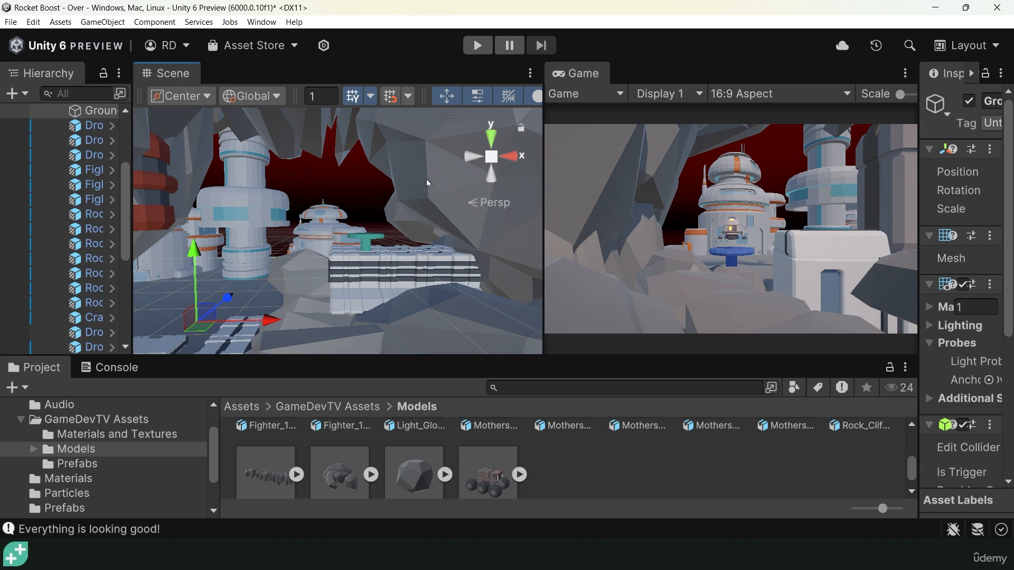
Examine the striped platforms, foreground rocks, glowing tower and red spike from several angles around the level.
{"action": "middle_click_drag", "start_coordinate": [352, 257], "coordinate": [389, 237]}
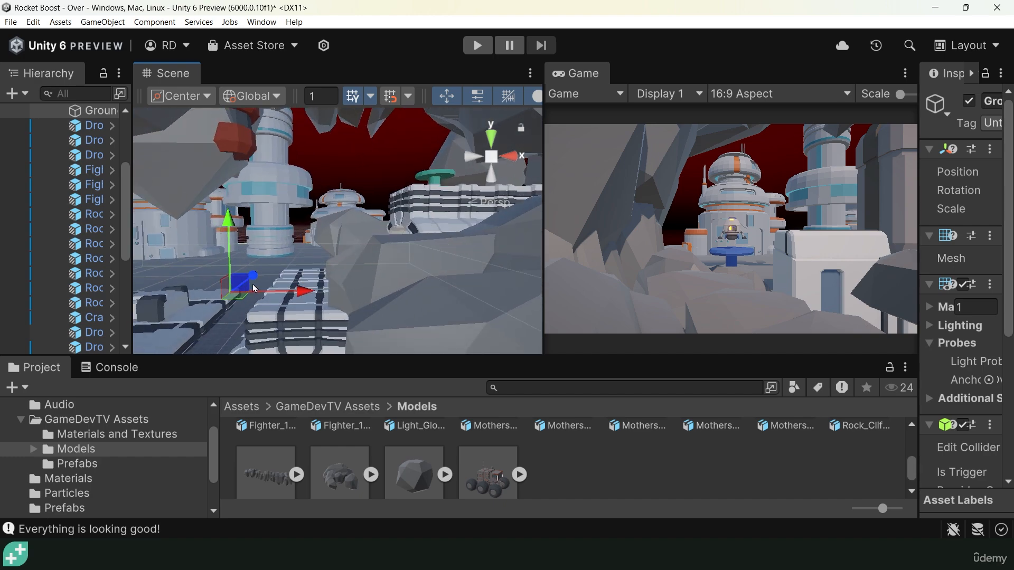
{"action": "middle_click_drag", "start_coordinate": [252, 285], "coordinate": [302, 255]}
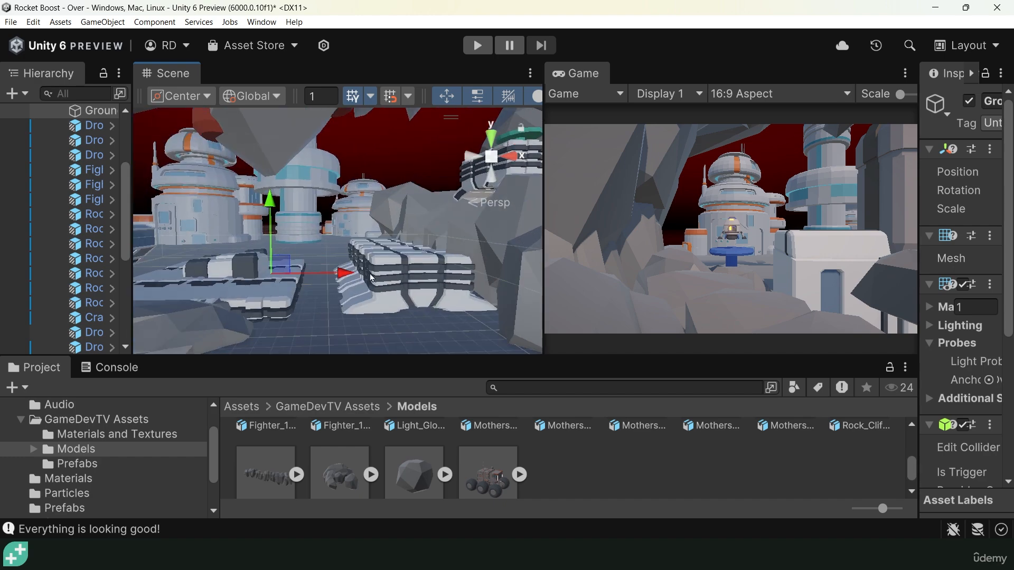
{"action": "left_click", "coordinate": [372, 278]}
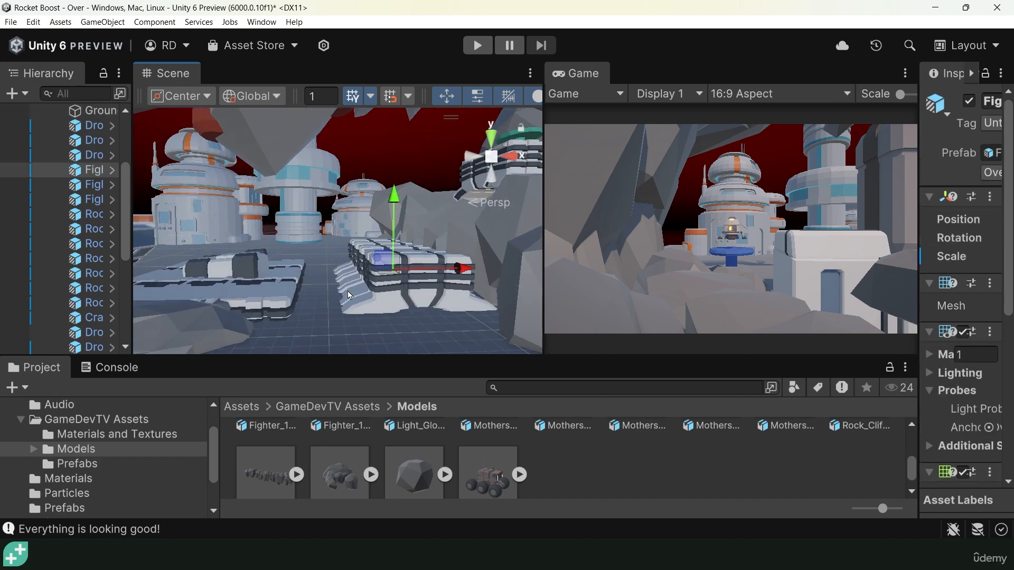
{"action": "middle_click_drag", "start_coordinate": [385, 246], "coordinate": [304, 311]}
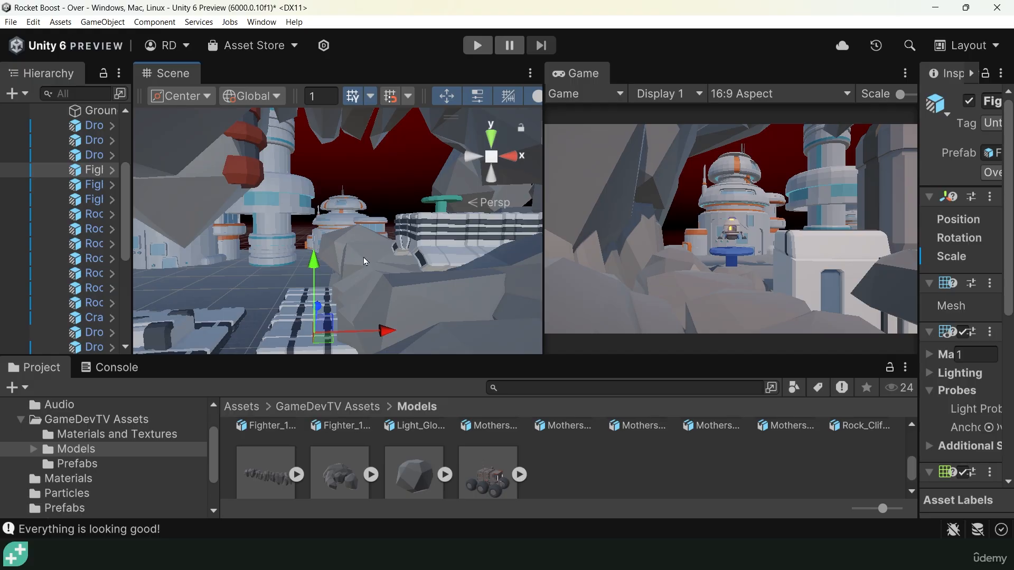
{"action": "scroll", "coordinate": [324, 299], "scroll_direction": "down", "scroll_amount": 5}
{"action": "middle_click_drag", "start_coordinate": [250, 273], "coordinate": [316, 274]}
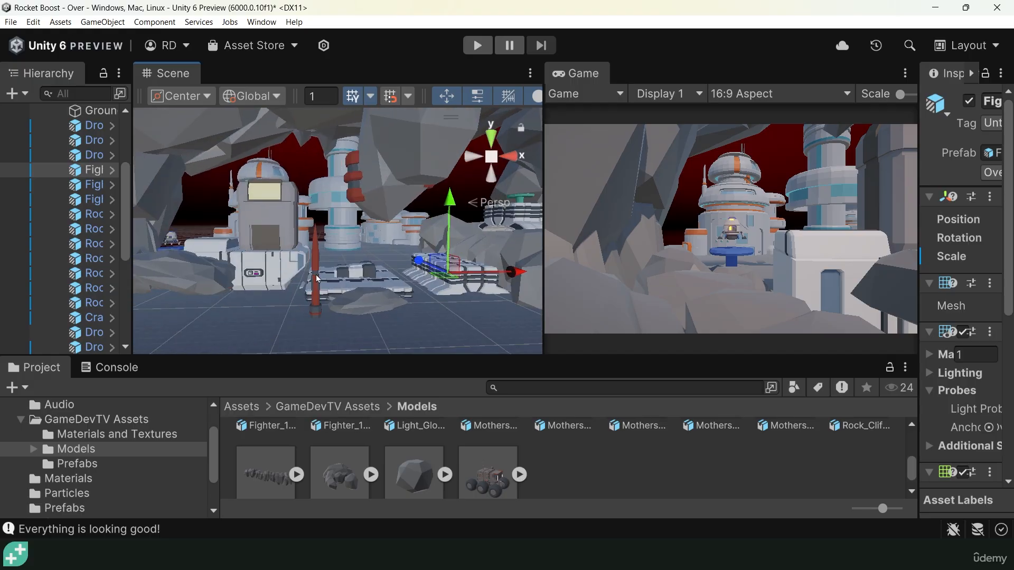
{"action": "left_click_drag", "start_coordinate": [316, 275], "coordinate": [487, 359], "text": "alt"}
{"action": "left_click", "coordinate": [355, 257]}
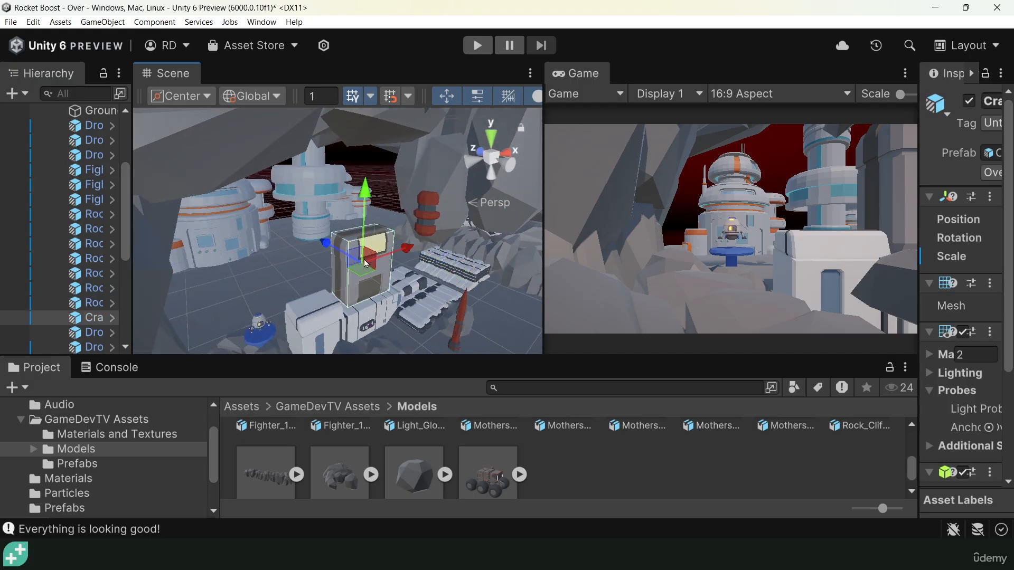
{"action": "left_click_drag", "start_coordinate": [283, 264], "coordinate": [302, 187], "text": "alt"}
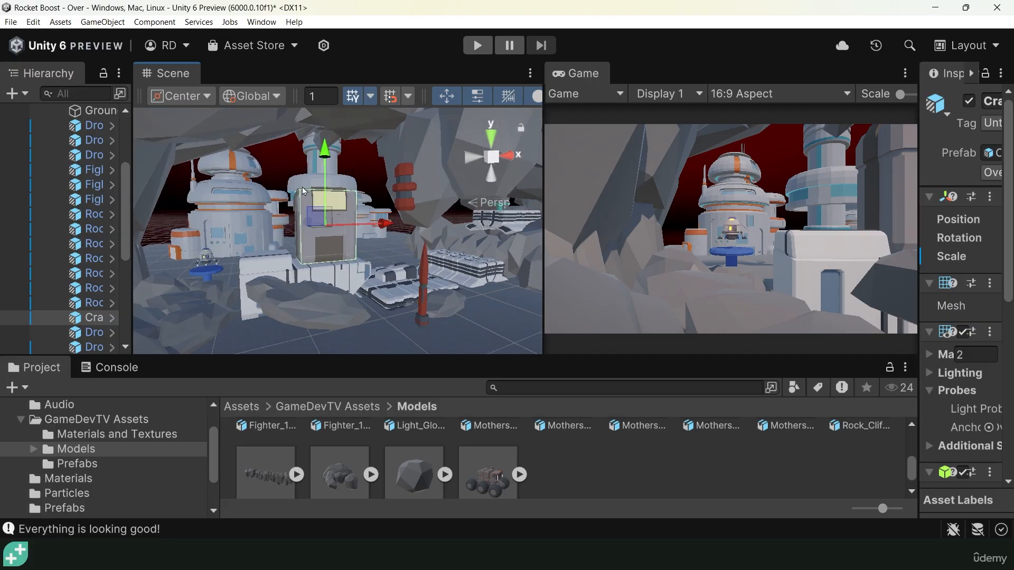
{"action": "scroll", "coordinate": [373, 279], "scroll_direction": "up", "scroll_amount": 4}
{"action": "left_click_drag", "start_coordinate": [374, 279], "coordinate": [386, 275], "text": "alt"}
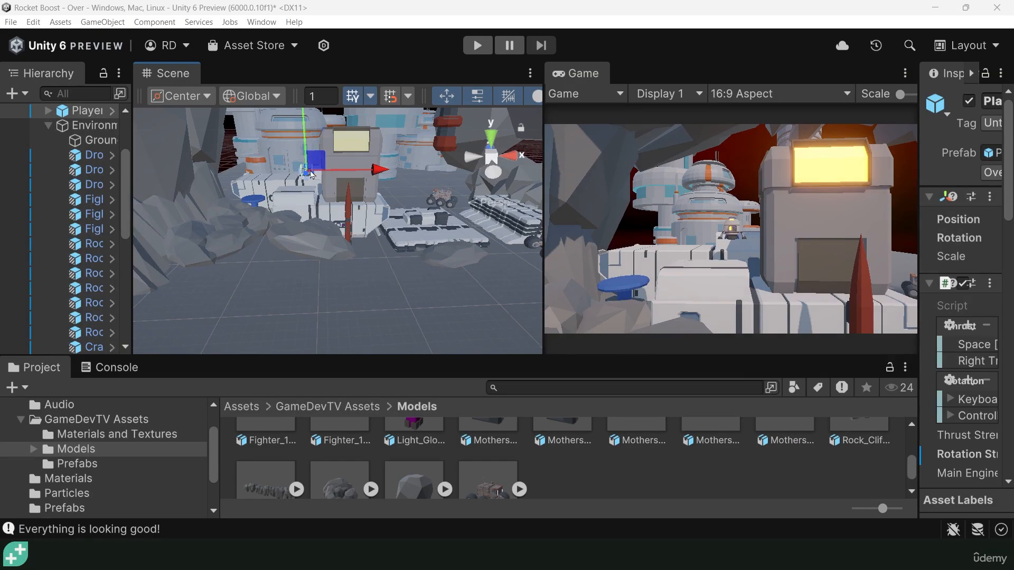
Slide the player rocket sideways near the glowing tower to preview the camera's view of the scenery.
{"action": "middle_click_drag", "start_coordinate": [311, 174], "coordinate": [318, 206]}
{"action": "scroll", "coordinate": [318, 206], "scroll_direction": "up", "scroll_amount": 5}
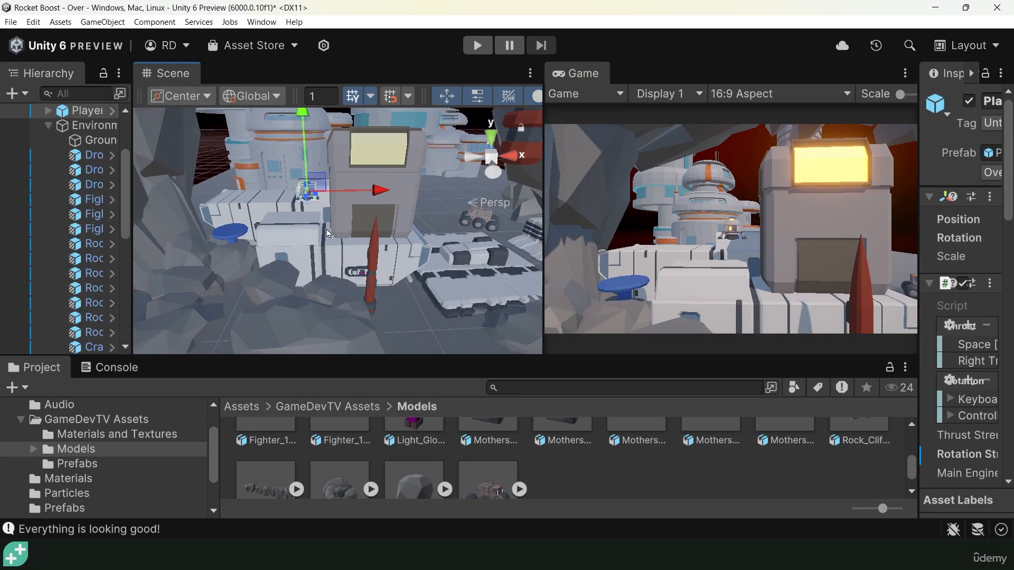
{"action": "left_click_drag", "start_coordinate": [369, 184], "coordinate": [330, 183]}
{"action": "left_click_drag", "start_coordinate": [313, 183], "coordinate": [371, 201]}
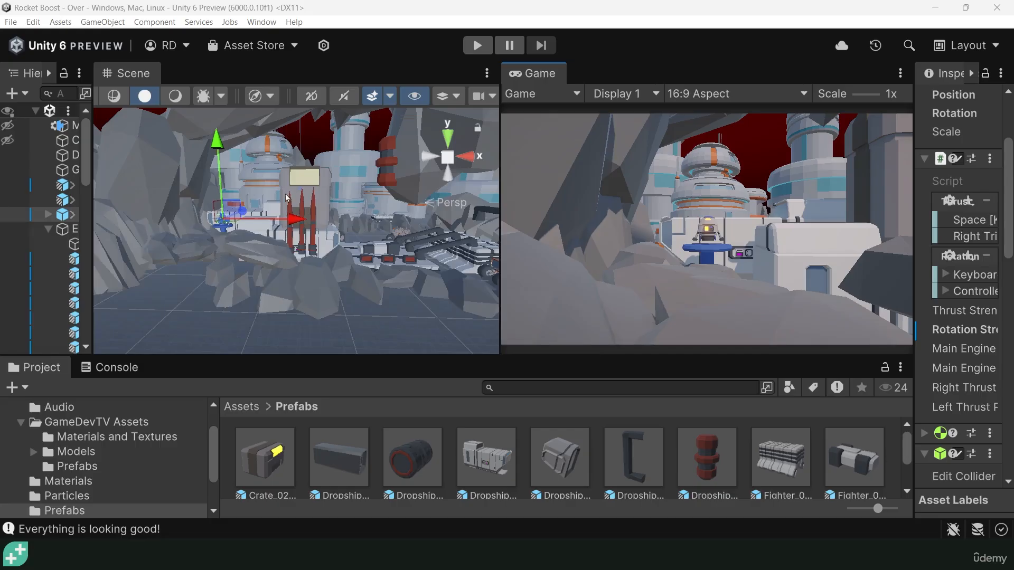
Examine the decorated level from the surrounding cliffs and background towers down to the foreground rocks and red spikes.
{"action": "left_click_drag", "start_coordinate": [285, 197], "coordinate": [220, 227], "text": "alt"}
{"action": "scroll", "coordinate": [391, 273], "scroll_direction": "down", "scroll_amount": 5}
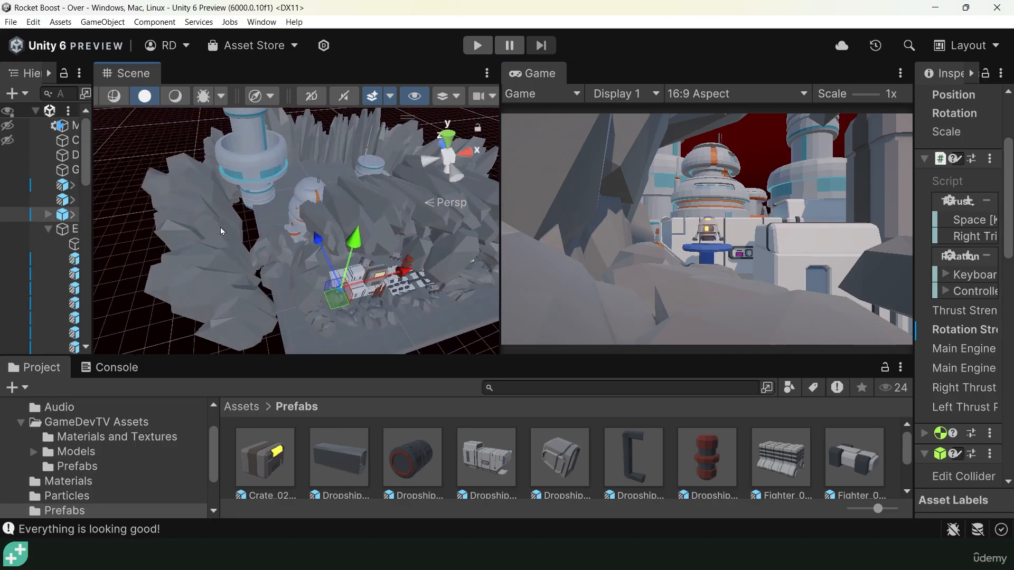
{"action": "left_click", "coordinate": [220, 227]}
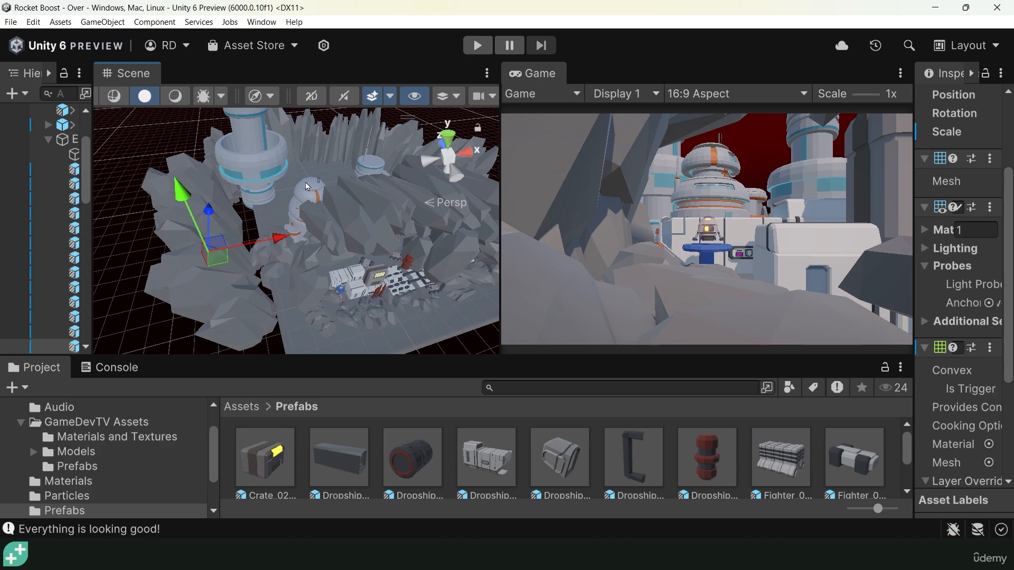
{"action": "left_click_drag", "start_coordinate": [307, 186], "coordinate": [309, 147], "text": "alt"}
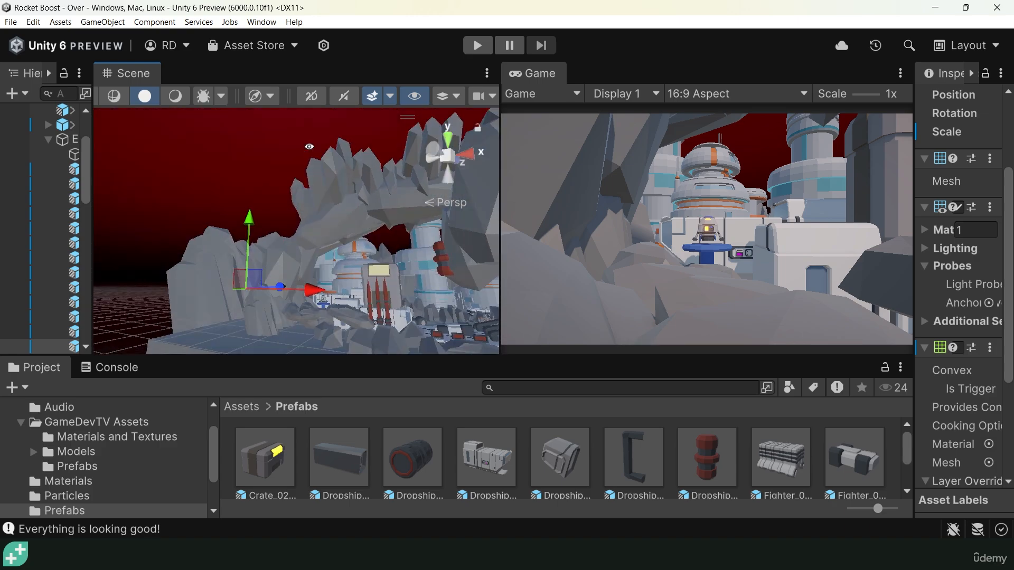
{"action": "left_click_drag", "start_coordinate": [171, 337], "coordinate": [275, 315], "text": "alt"}
{"action": "left_click_drag", "start_coordinate": [239, 271], "coordinate": [321, 330], "text": "alt"}
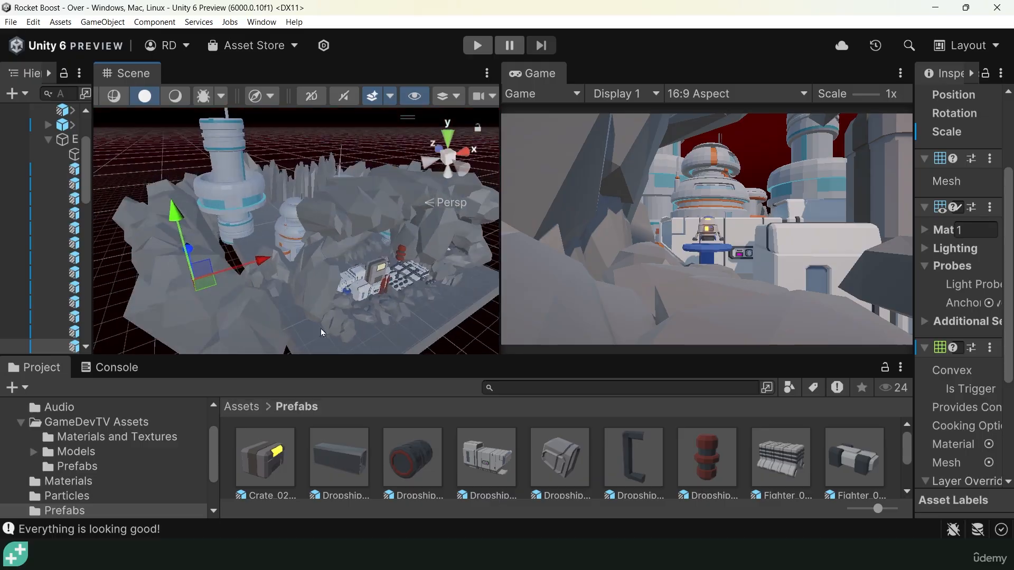
{"action": "left_click_drag", "start_coordinate": [257, 193], "coordinate": [118, 213], "text": "alt"}
{"action": "left_click_drag", "start_coordinate": [344, 309], "coordinate": [311, 256], "text": "alt"}
{"action": "scroll", "coordinate": [297, 175], "scroll_direction": "up", "scroll_amount": 6}
{"action": "scroll", "coordinate": [304, 185], "scroll_direction": "up", "scroll_amount": 3}
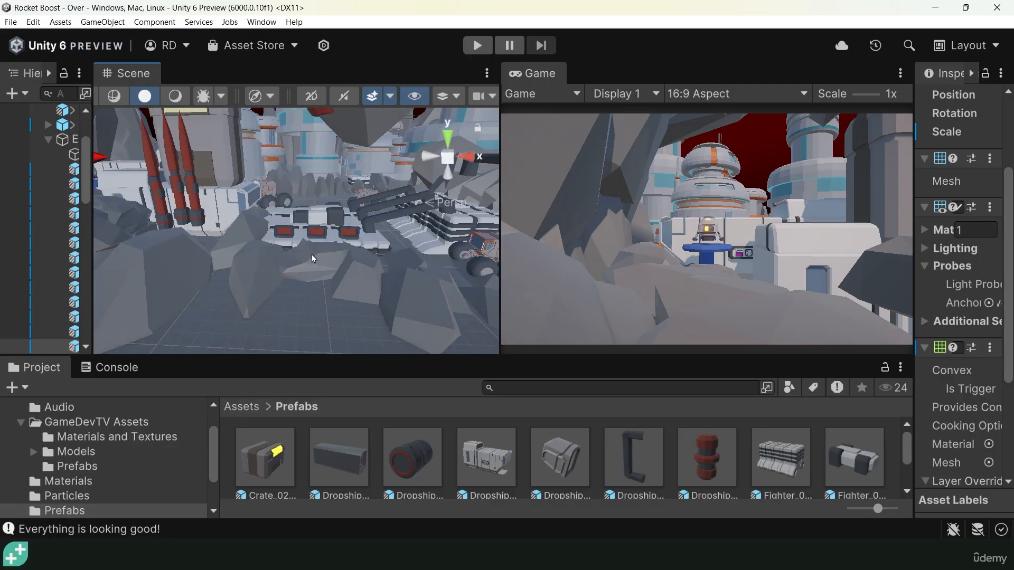
{"action": "scroll", "coordinate": [307, 263], "scroll_direction": "up", "scroll_amount": 8}
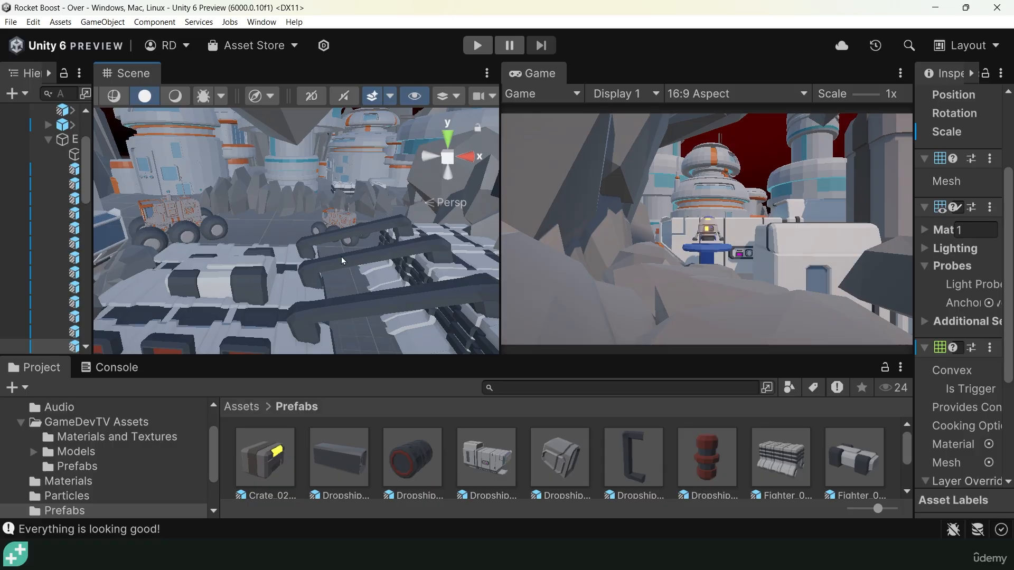
Inspect the dark beams leaning over the striped platforms and the rover behind them.
{"action": "left_click", "coordinate": [341, 258]}
{"action": "left_click_drag", "start_coordinate": [338, 281], "coordinate": [370, 231], "text": "alt"}
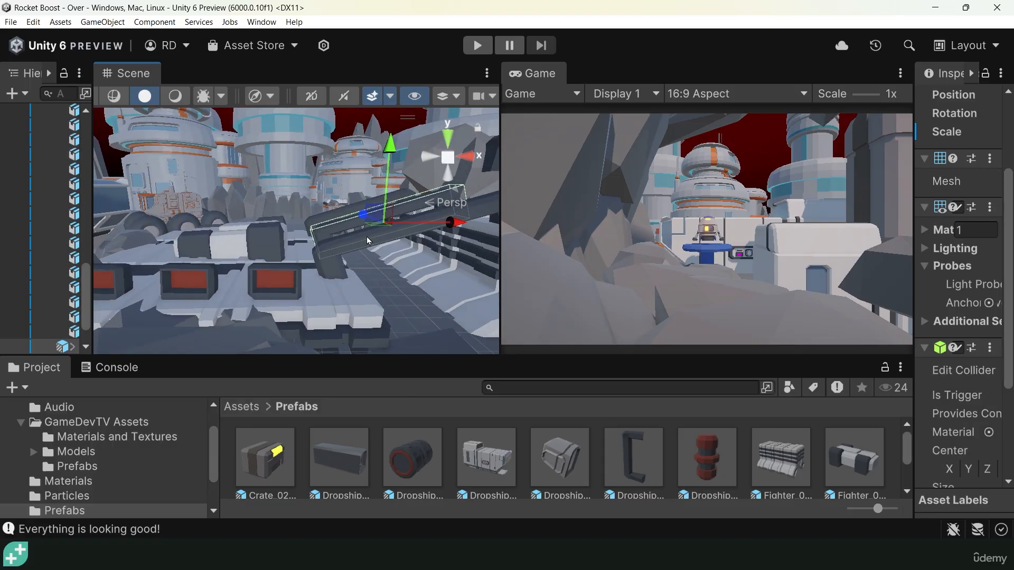
{"action": "left_click", "coordinate": [358, 246]}
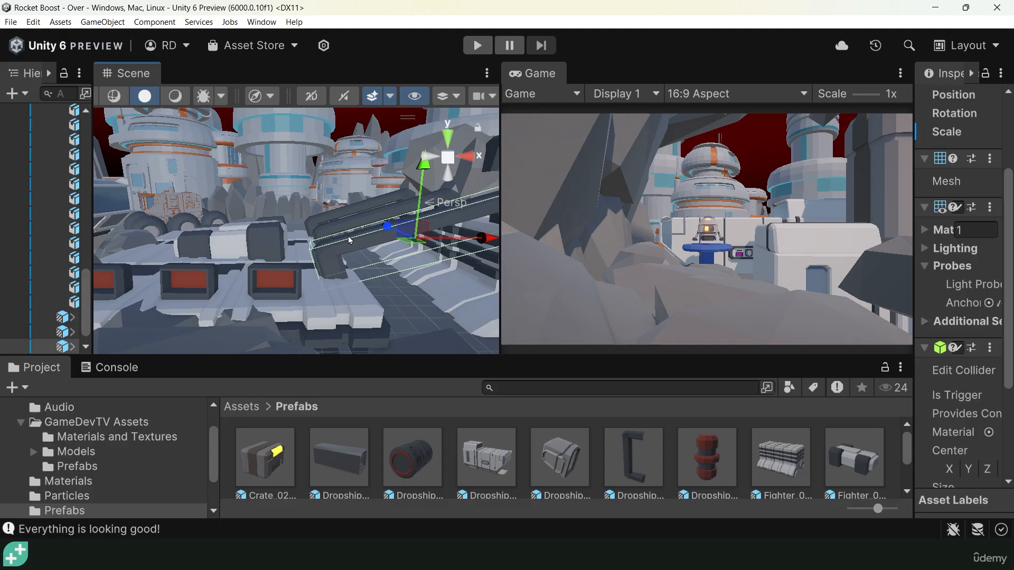
{"action": "left_click", "coordinate": [330, 211]}
{"action": "left_click_drag", "start_coordinate": [329, 212], "coordinate": [324, 287], "text": "alt"}
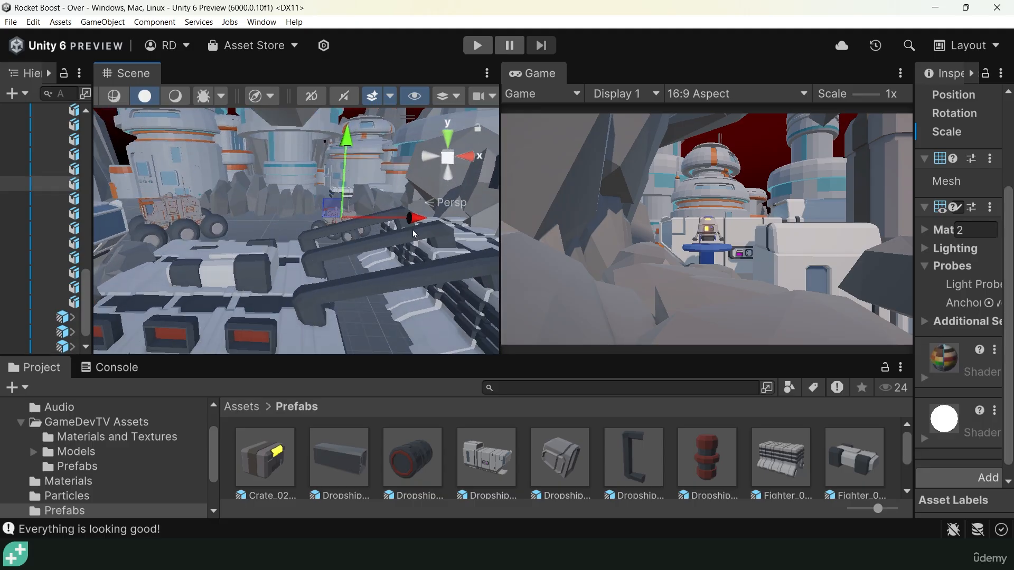
{"action": "left_click_drag", "start_coordinate": [409, 260], "coordinate": [480, 197], "text": "alt"}
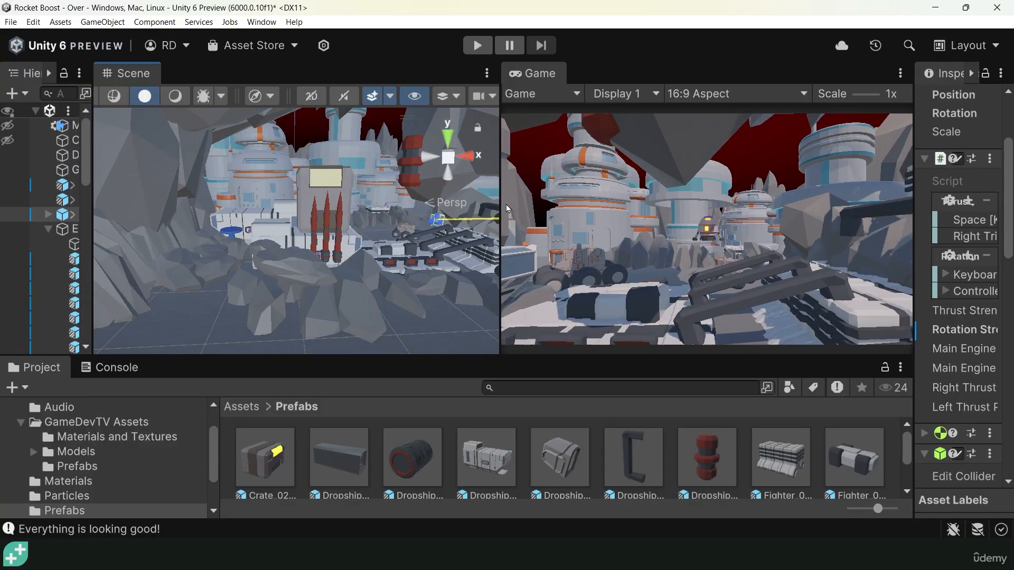
Slide the player rocket back and forth through the level to preview the camera framing, and return it to the launch pad.
{"action": "mouse_move", "coordinate": [506, 205]}
{"action": "left_mouse_down"}
{"action": "mouse_move", "coordinate": [527, 205]}
{"action": "mouse_move", "coordinate": [486, 205]}
{"action": "mouse_move", "coordinate": [532, 205]}
{"action": "mouse_move", "coordinate": [523, 207]}
{"action": "left_mouse_up"}
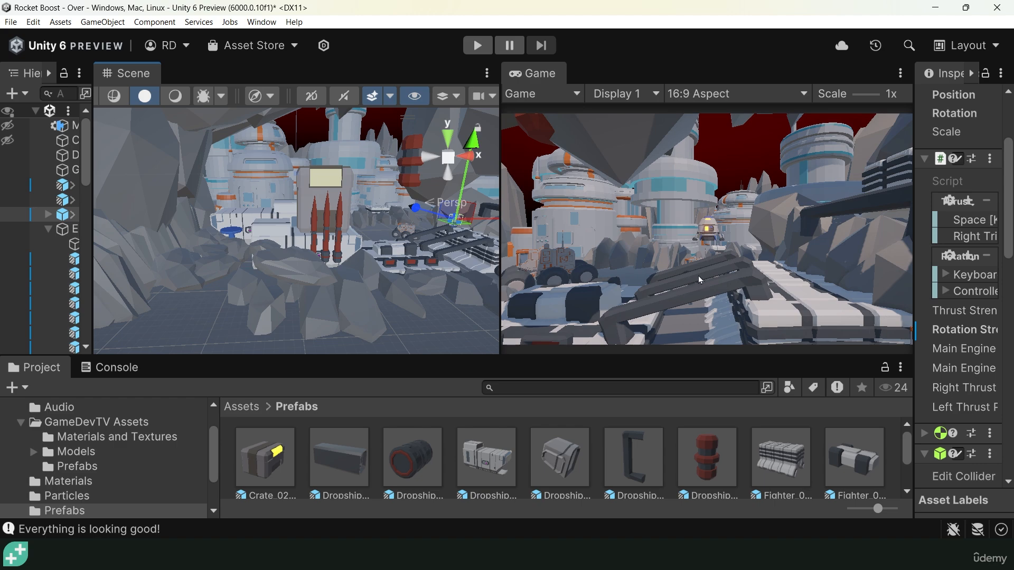
{"action": "key", "text": "f"}
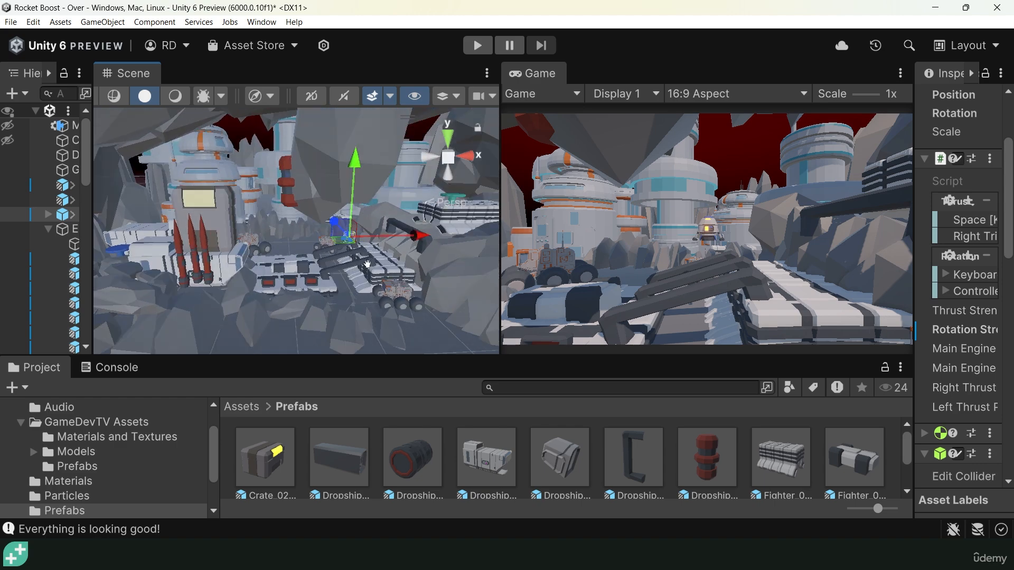
{"action": "left_click_drag", "start_coordinate": [414, 236], "coordinate": [489, 229]}
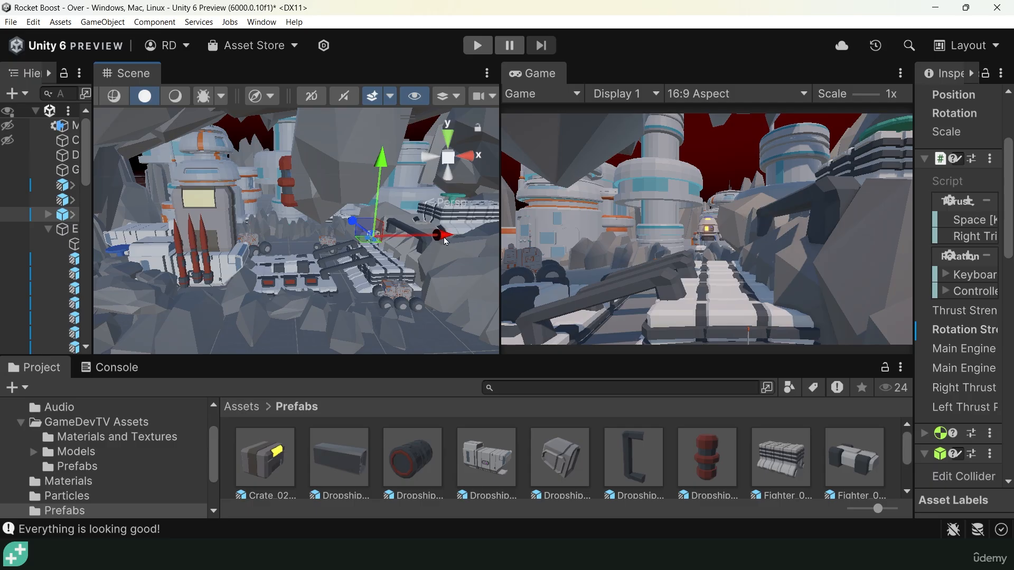
{"action": "left_click_drag", "start_coordinate": [443, 237], "coordinate": [332, 259]}
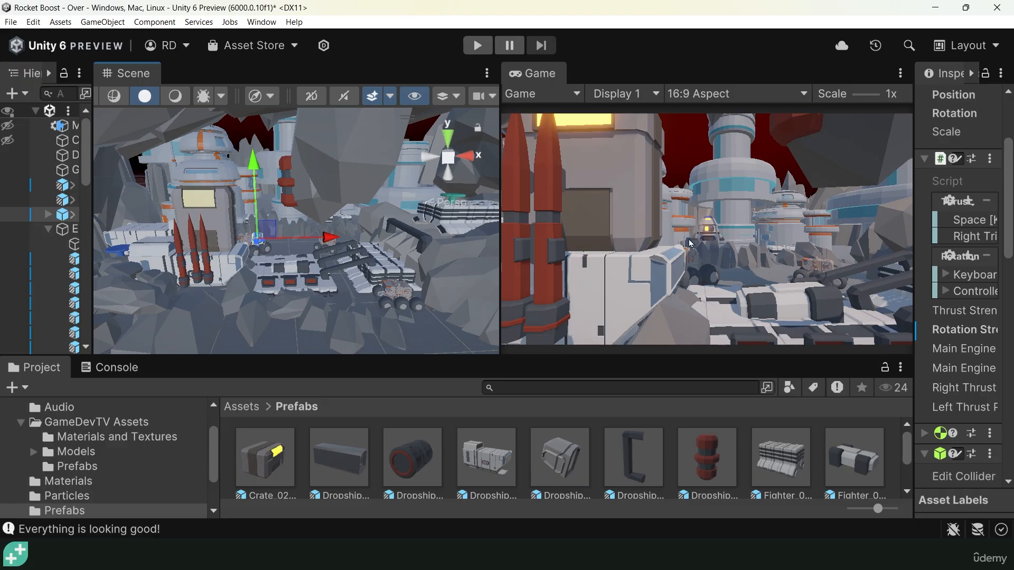
{"action": "left_click_drag", "start_coordinate": [343, 233], "coordinate": [395, 234]}
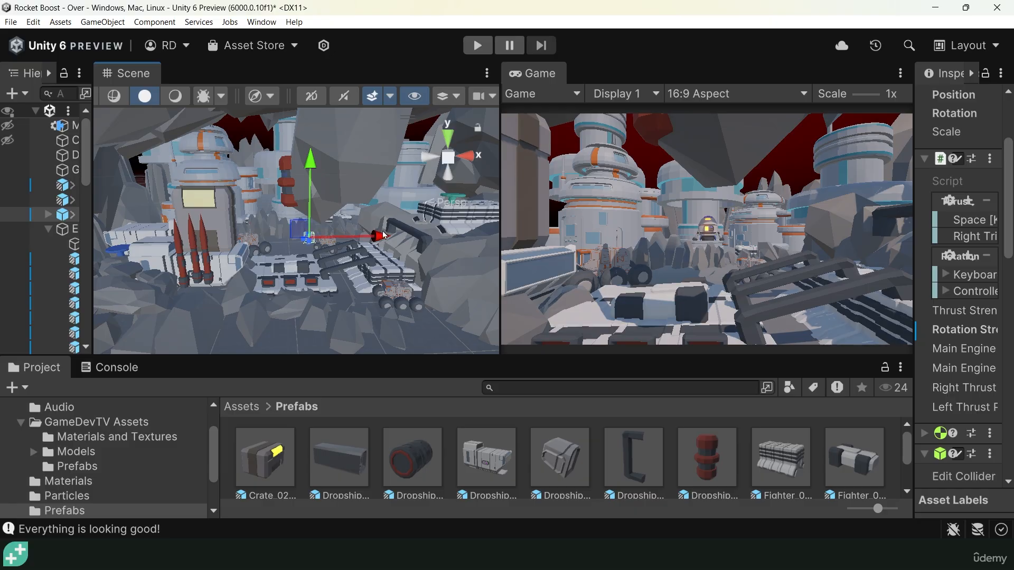
{"action": "left_click_drag", "start_coordinate": [364, 235], "coordinate": [182, 241]}
Enlarge the Game view by shrinking the Scene and Project areas, and start play mode.
{"action": "left_click_drag", "start_coordinate": [500, 129], "coordinate": [368, 129]}
{"action": "left_click_drag", "start_coordinate": [570, 357], "coordinate": [571, 442]}
{"action": "left_click", "coordinate": [489, 42]}
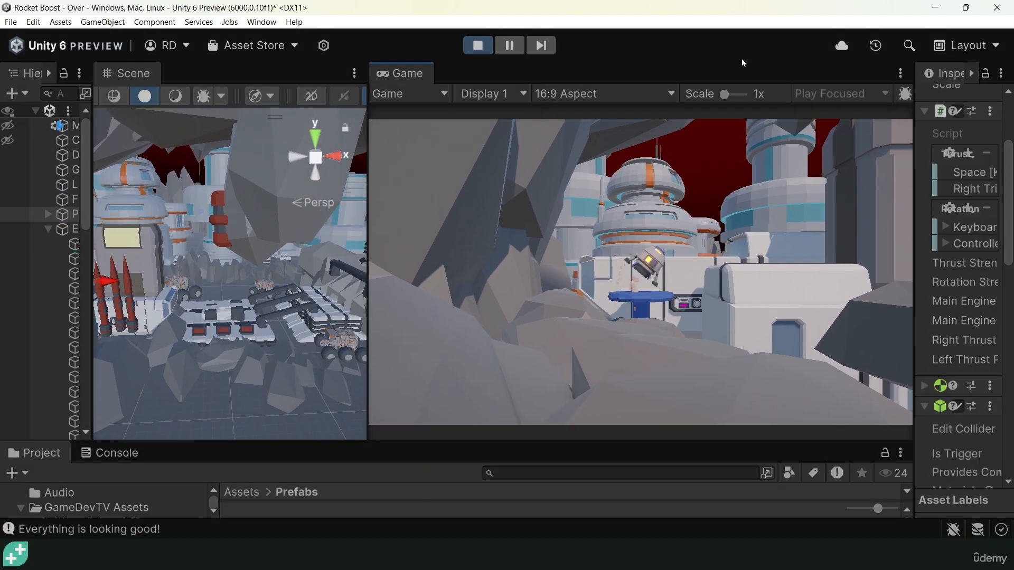
Launch the rocket from the blue pad and fly it over the building with the glowing yellow window, descending beyond it.
{"action": "key", "text": "space"}
{"action": "key", "text": "space"}
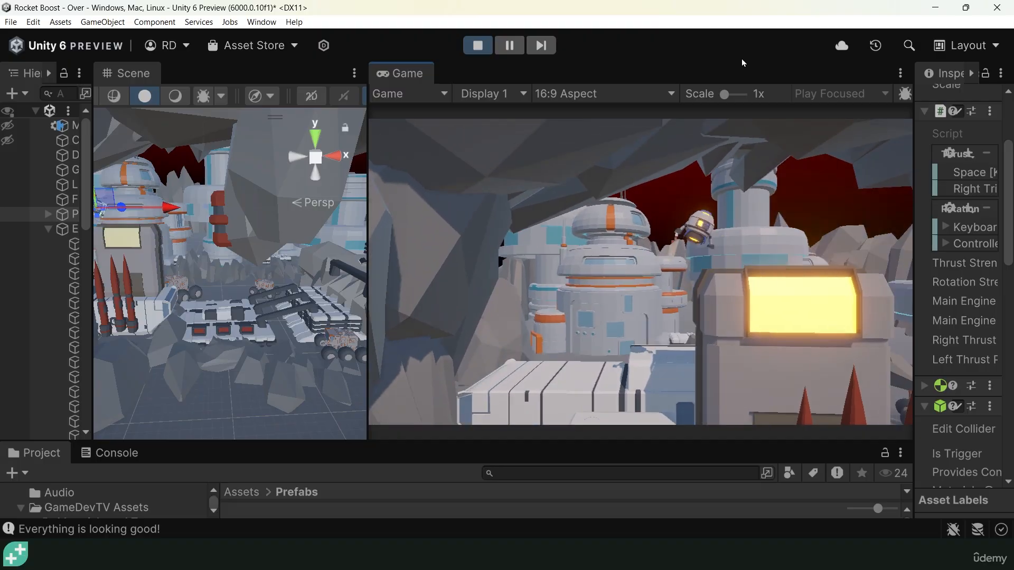
{"action": "key", "text": "d"}
{"action": "key", "text": "a"}
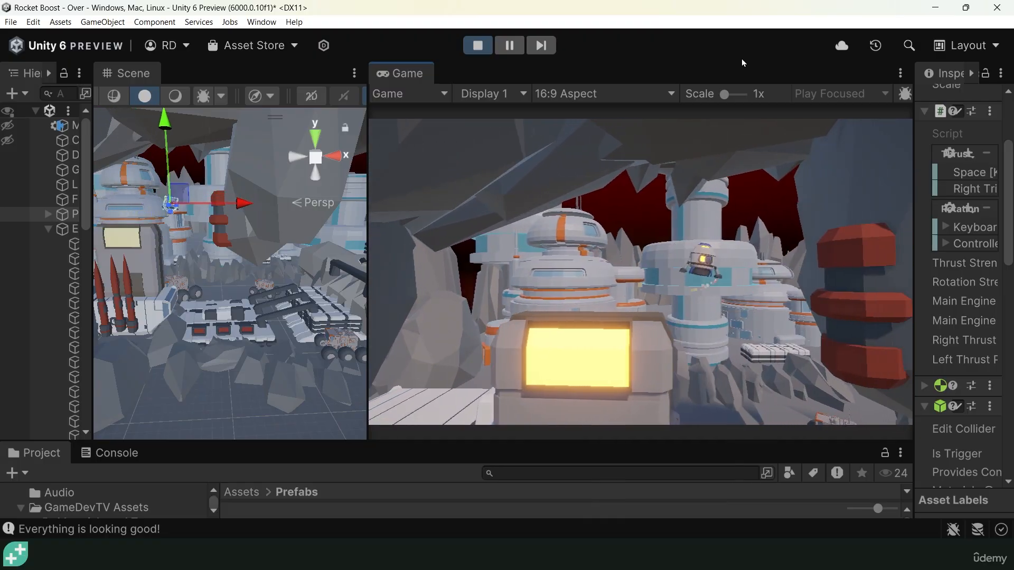
{"action": "key", "text": "space"}
{"action": "key", "text": "a"}
{"action": "key", "text": "space"}
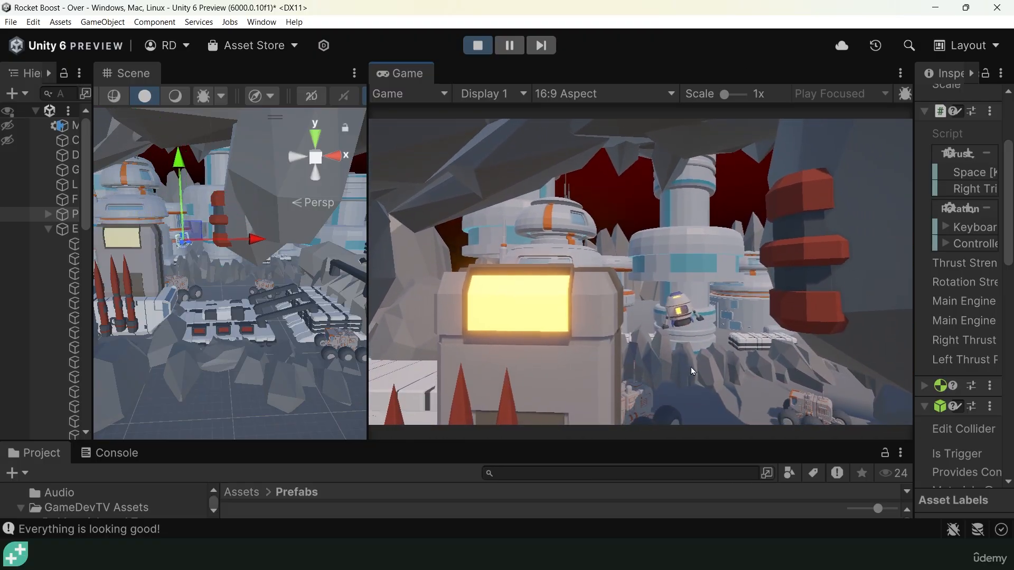
Steer the rocket down past the red spikes and hover it beneath the hanging rock, above the striped platform.
{"action": "key", "text": "d"}
{"action": "key", "text": "space"}
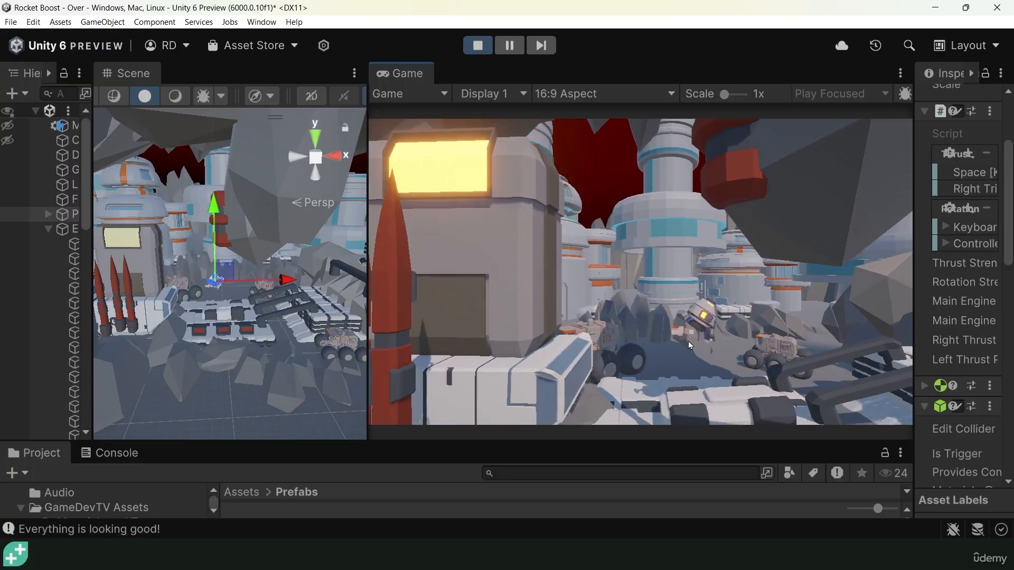
{"action": "key", "text": "a"}
{"action": "key", "text": "space"}
{"action": "key", "text": "d"}
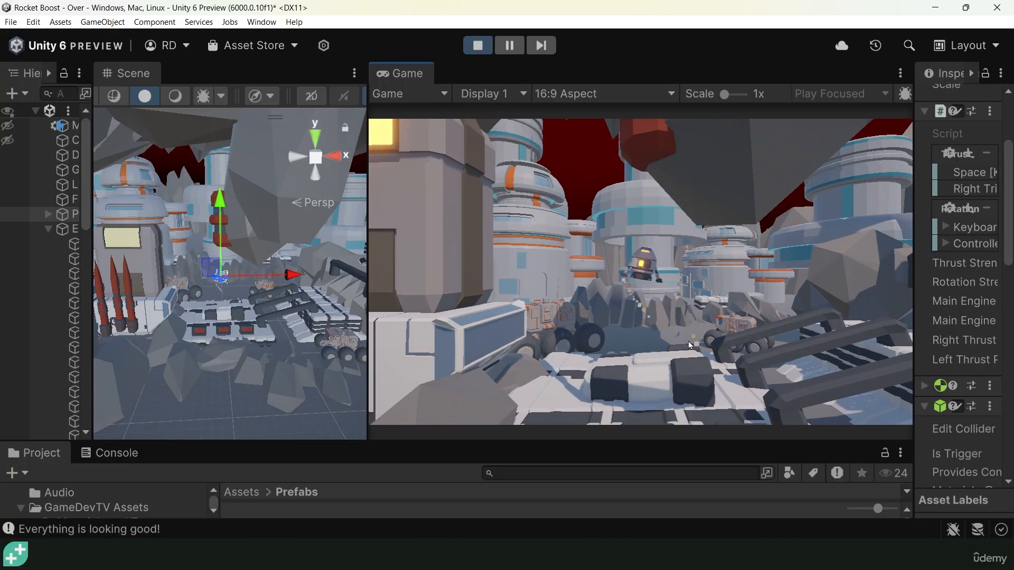
{"action": "key", "text": "d"}
{"action": "key", "text": "space"}
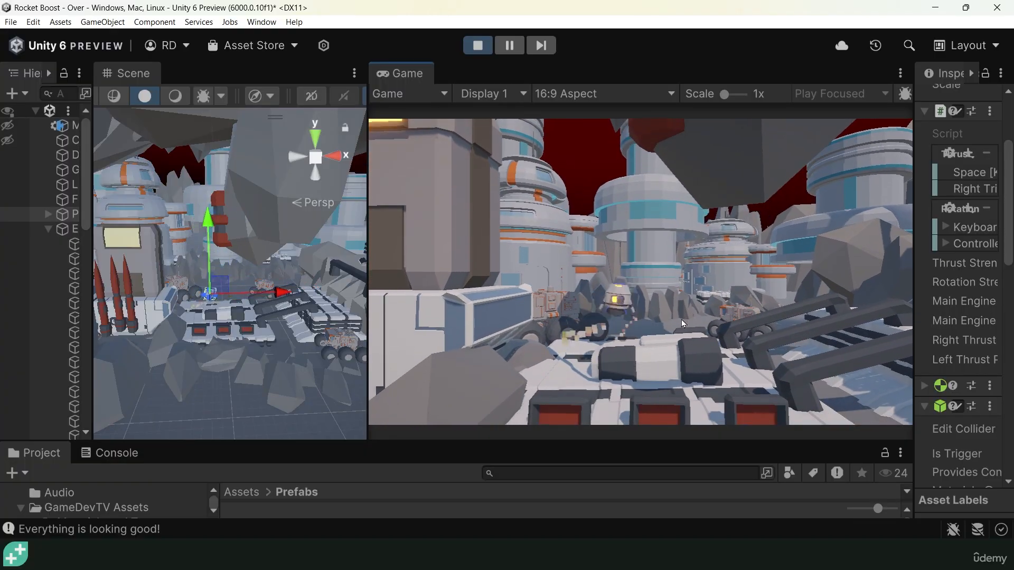
Fly the rocket up over the dark beams, land it on the green pad, and stop play mode.
{"action": "key", "text": "a"}
{"action": "key", "text": "space"}
{"action": "key", "text": "d"}
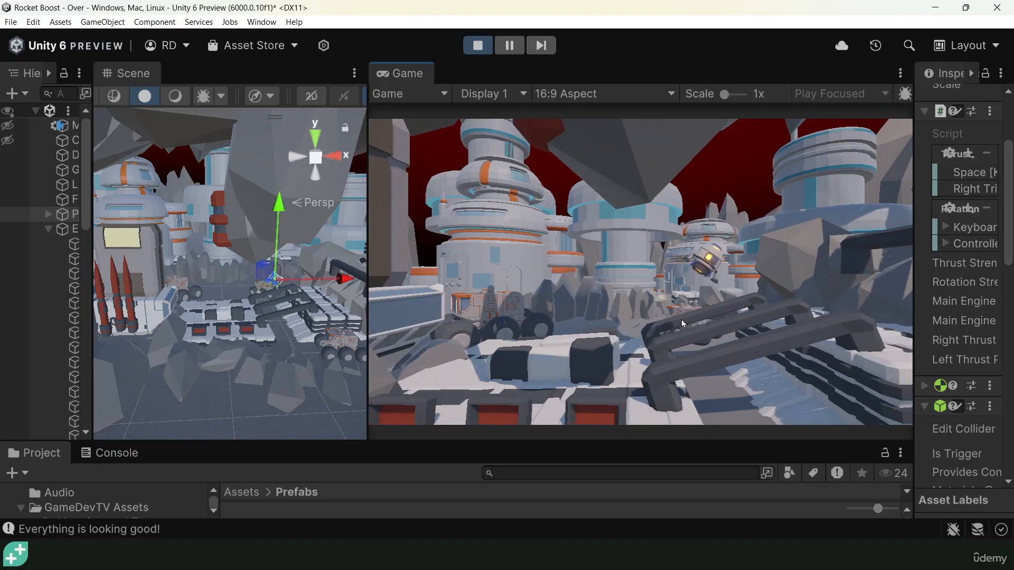
{"action": "key", "text": "space"}
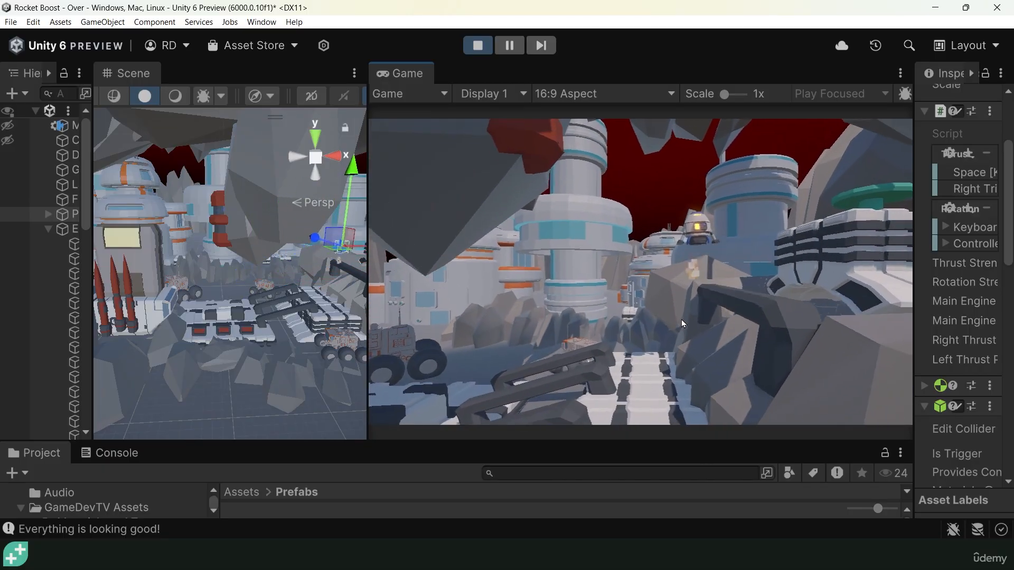
{"action": "key", "text": "a"}
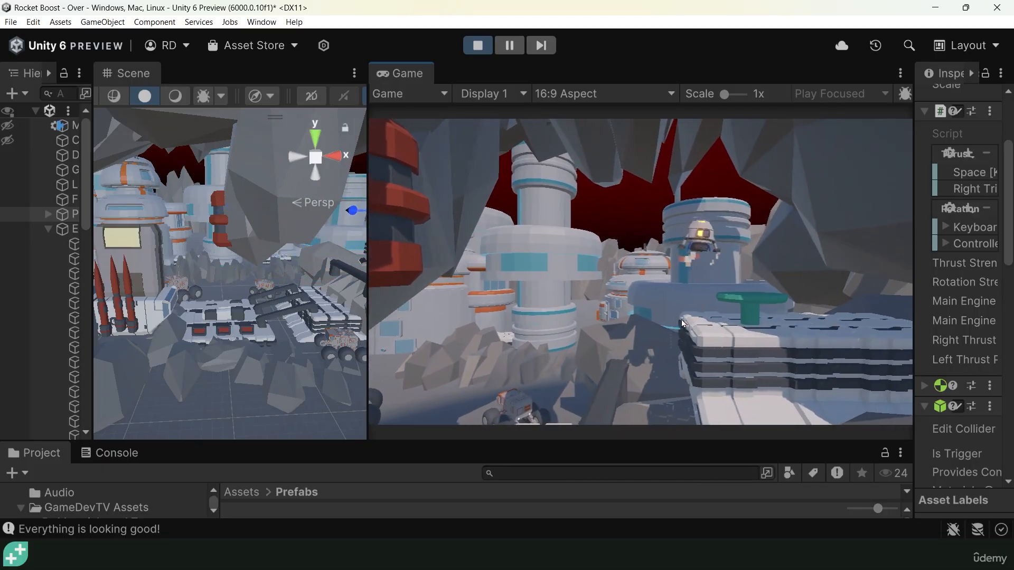
{"action": "key", "text": "space"}
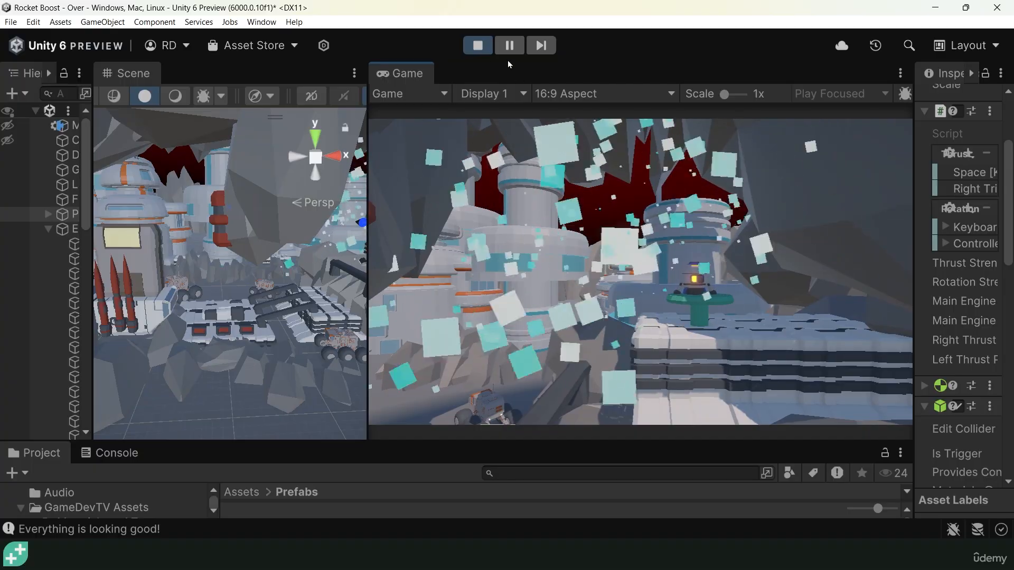
{"action": "left_click", "coordinate": [477, 45]}
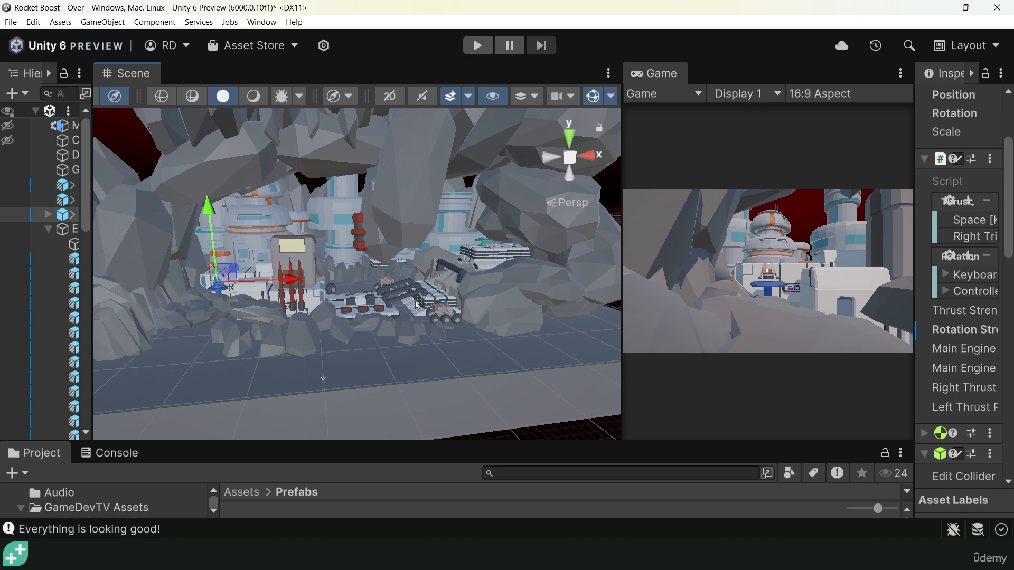
Examine the finished level up close and from a raised angle, covering the platforms, beams, rovers and background towers.
{"action": "scroll", "coordinate": [414, 312], "scroll_direction": "up", "scroll_amount": 8}
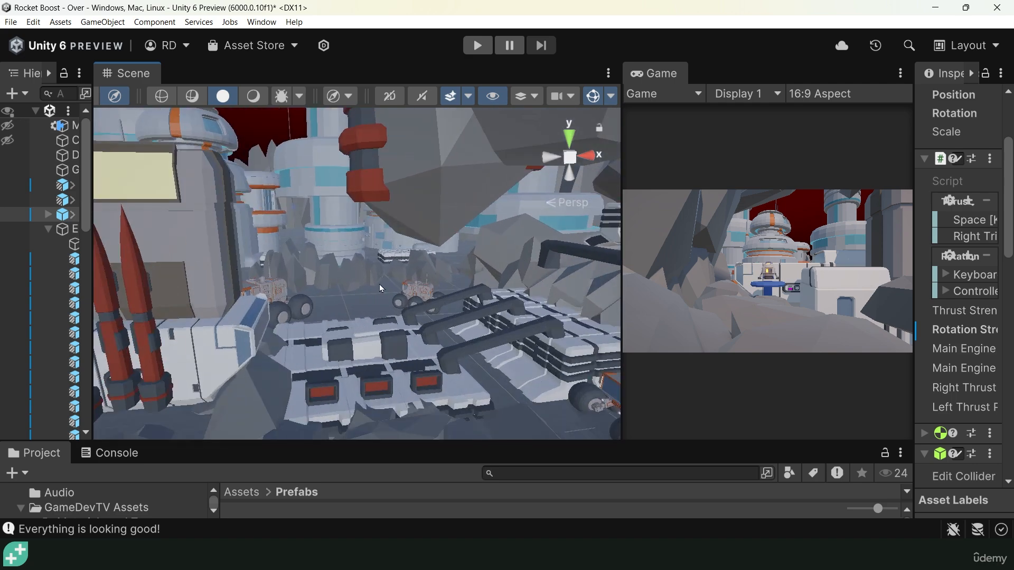
{"action": "scroll", "coordinate": [390, 316], "scroll_direction": "down", "scroll_amount": 3}
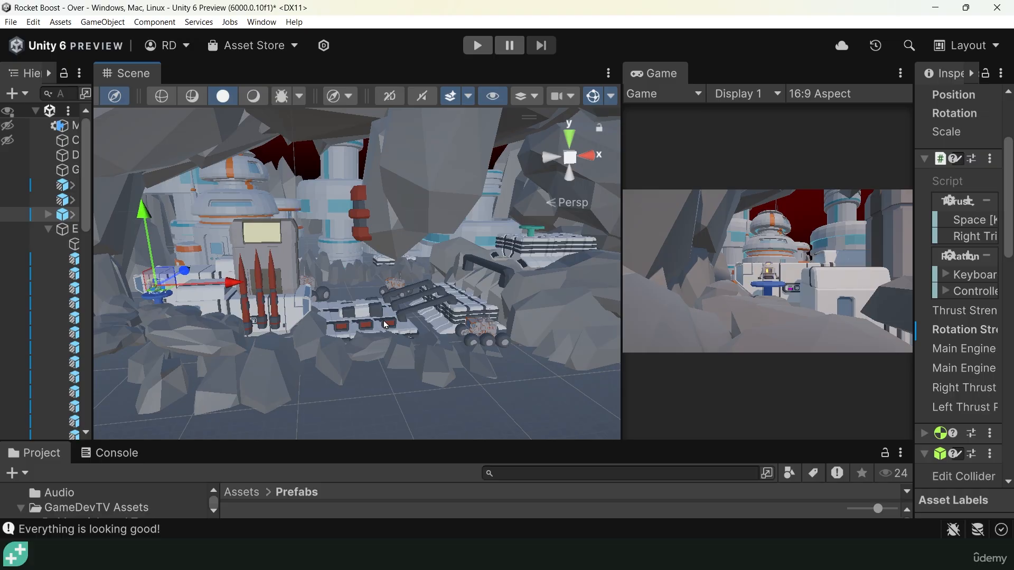
{"action": "middle_click_drag", "start_coordinate": [443, 306], "coordinate": [299, 338]}
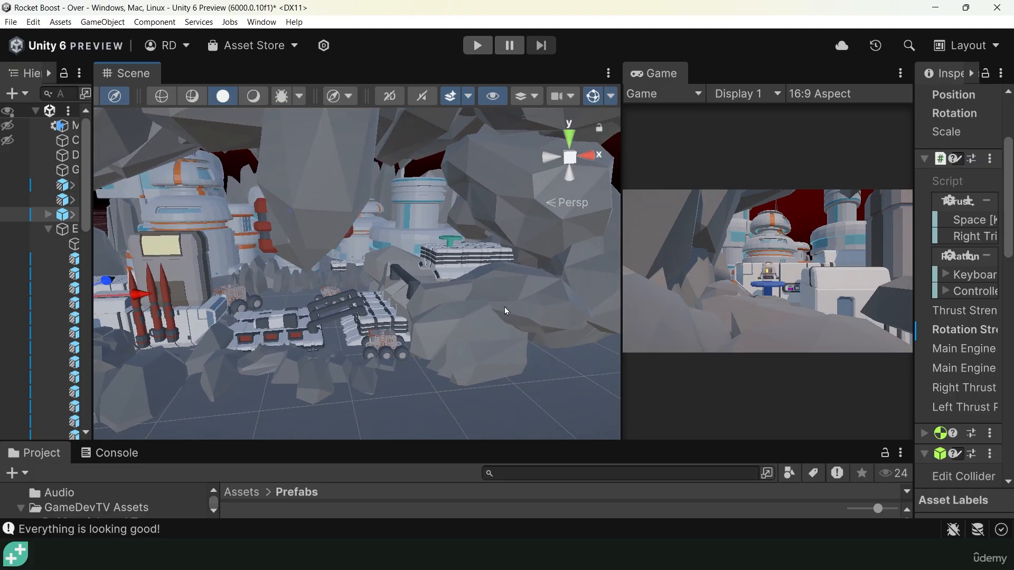
{"action": "left_click_drag", "start_coordinate": [506, 319], "coordinate": [455, 338], "text": "alt"}
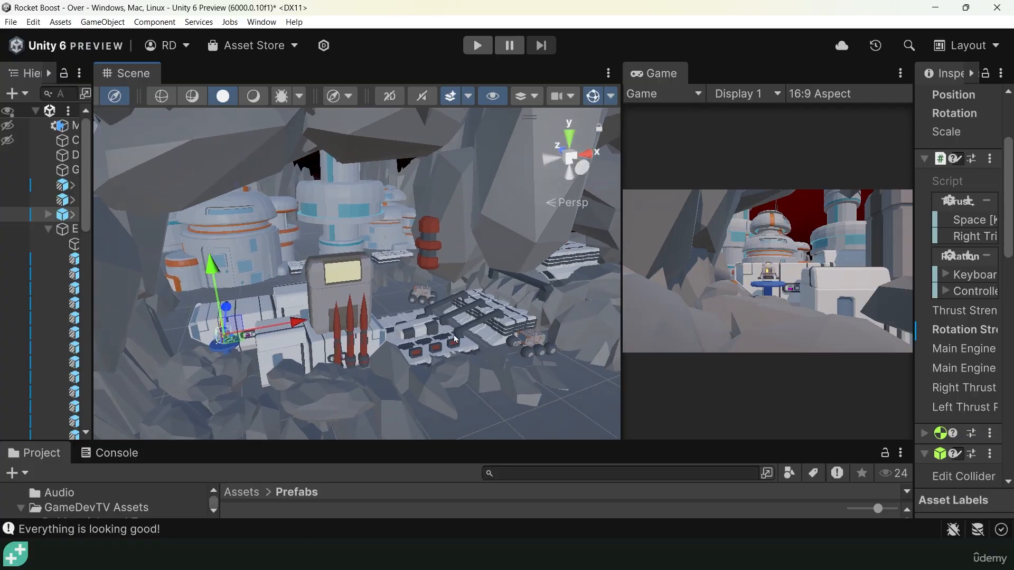
{"action": "scroll", "coordinate": [531, 321], "scroll_direction": "up", "scroll_amount": 3}
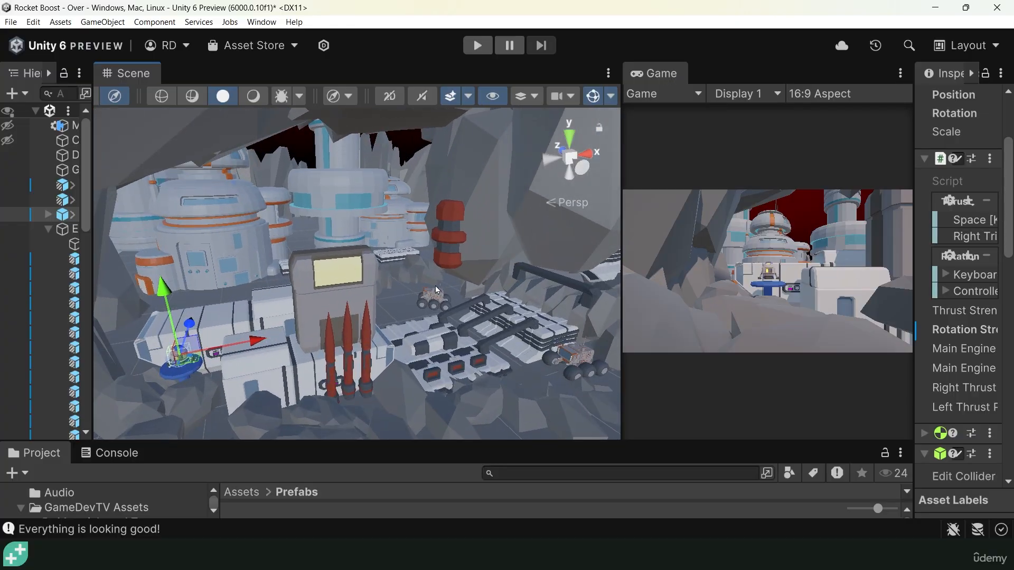